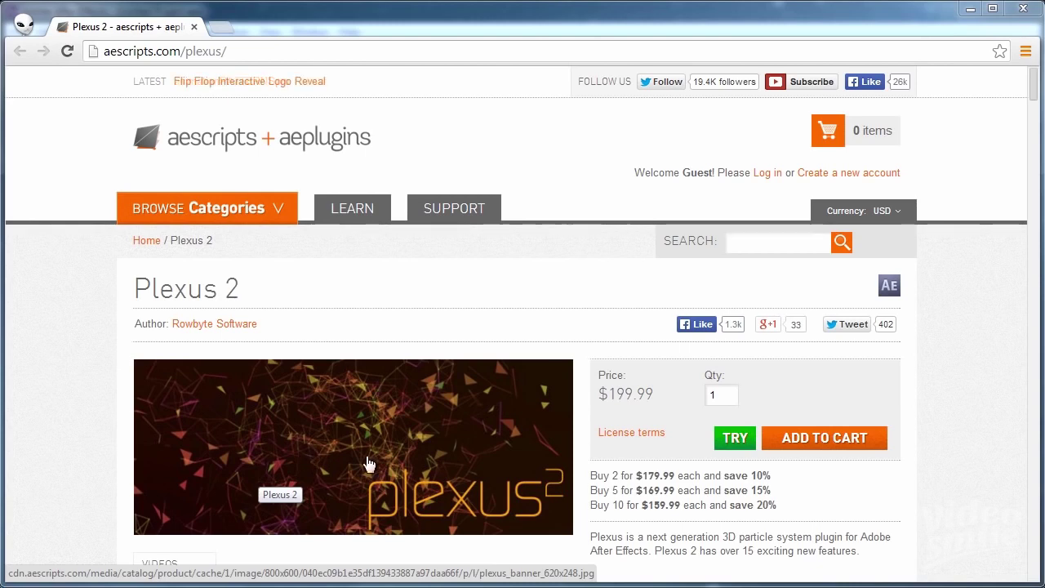
Watch a Plexus 2 showcase video on the product page, then scroll back to the top.
scroll(908, 344, down, 3)
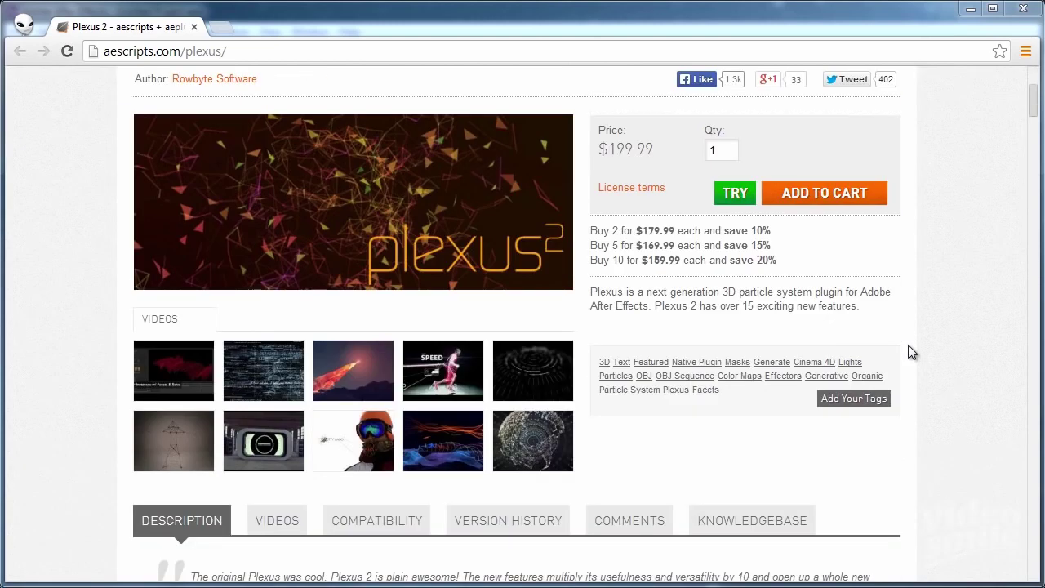
click(435, 382)
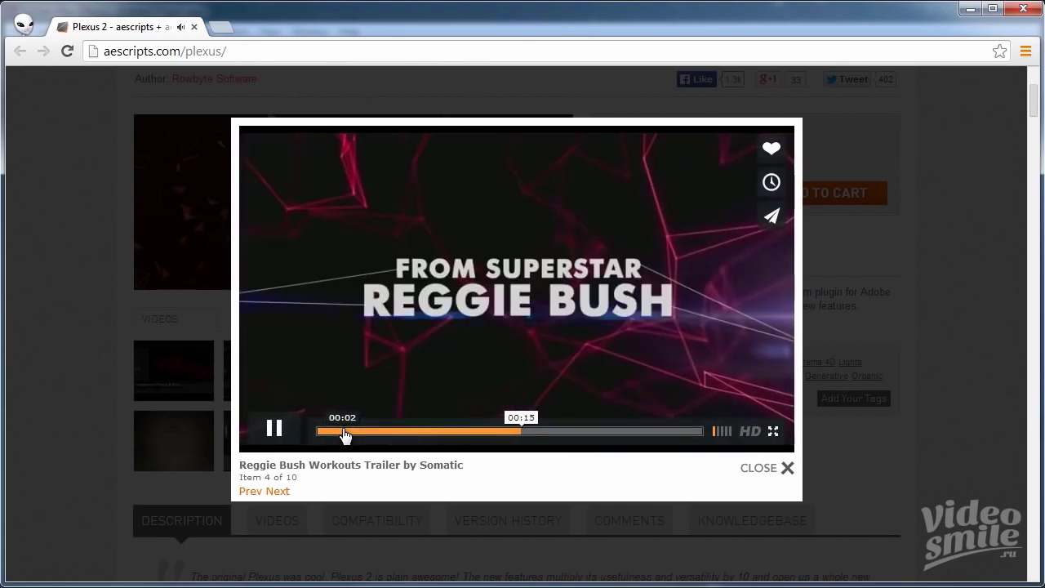
click(771, 472)
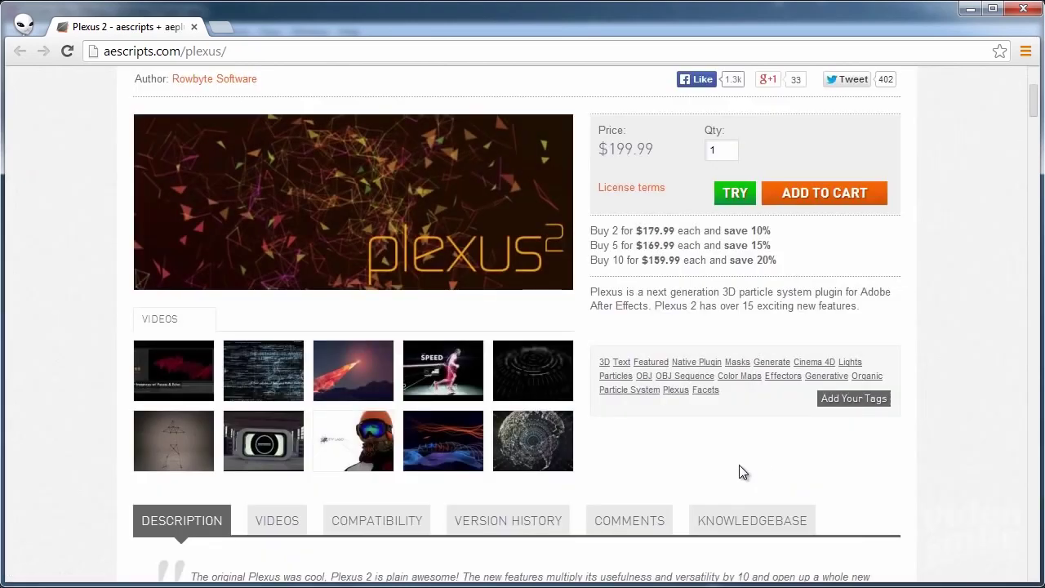
scroll(422, 398, up, 1)
scroll(422, 398, up, 1)
scroll(422, 398, up, 1)
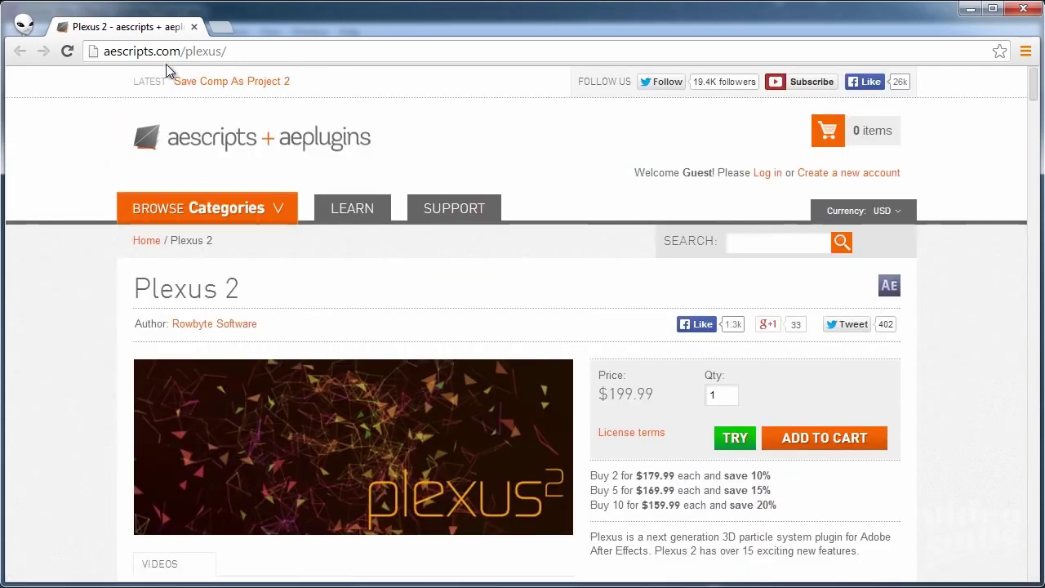
mouse_move(282, 208)
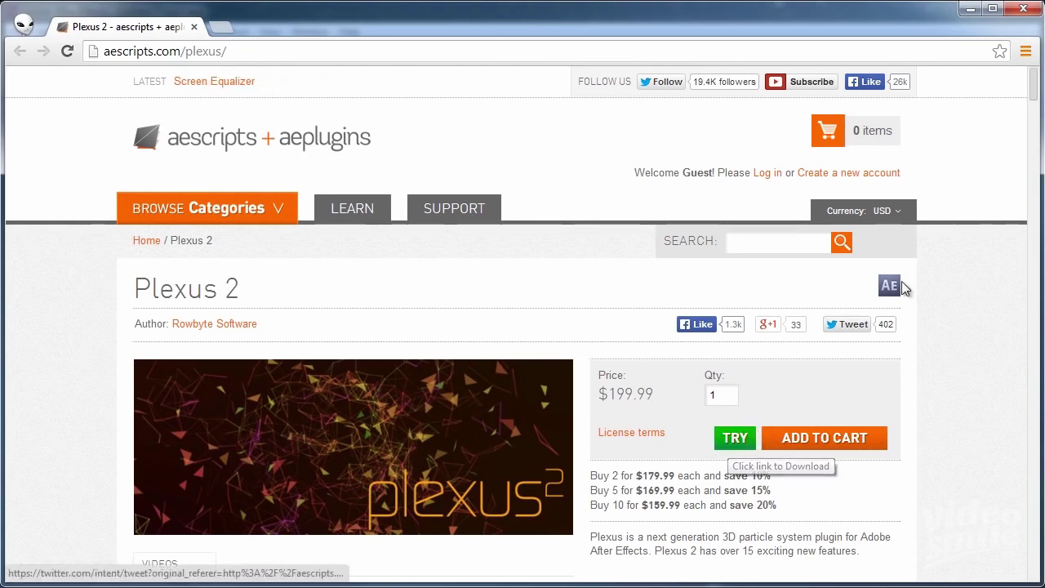
Switch to After Effects and create a 1280×720, 25 fps HDV/HDTV 720 composition named Plexus.
click(969, 9)
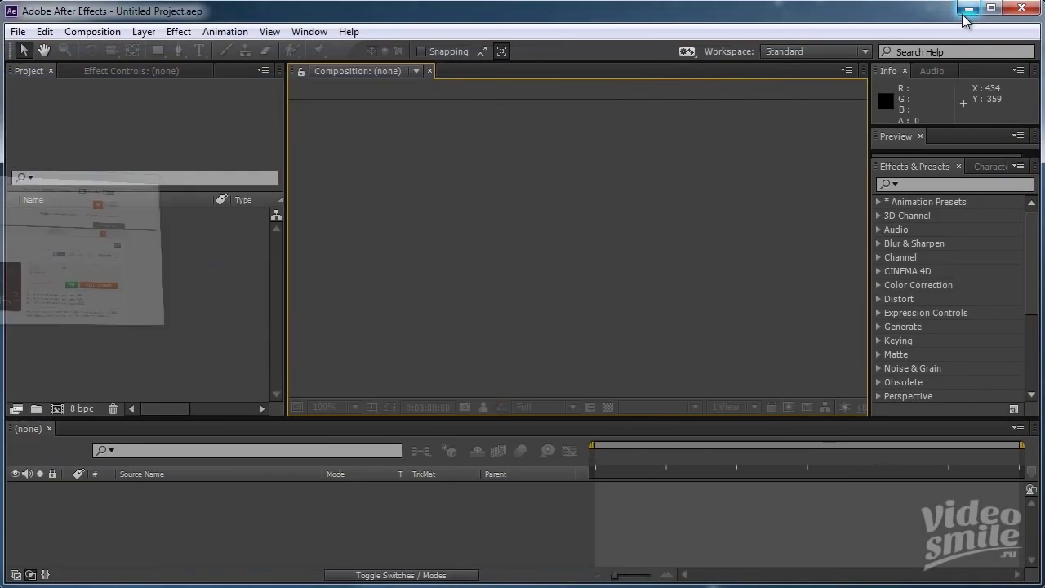
click(200, 295)
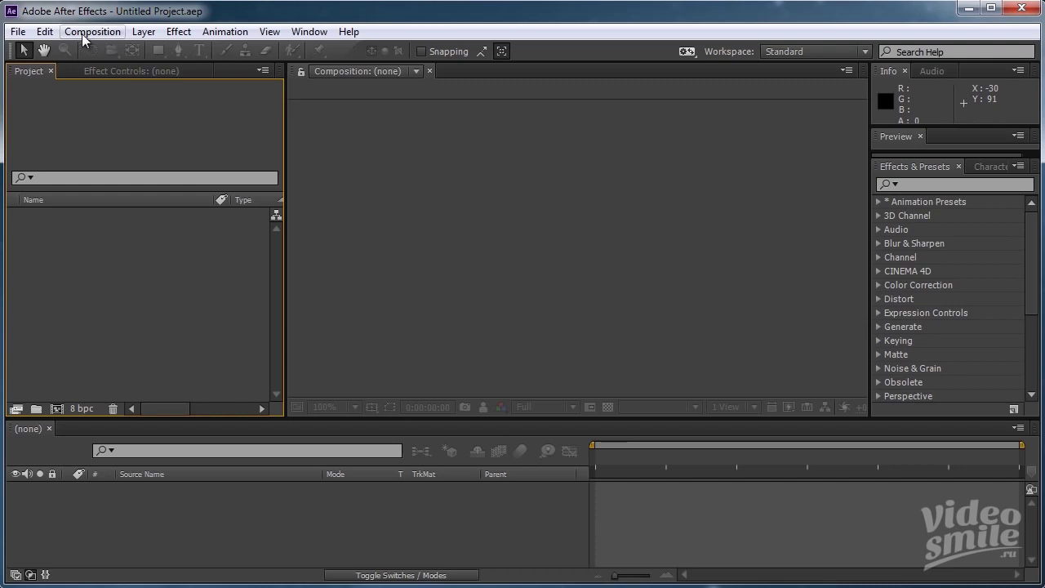
click(90, 32)
click(121, 49)
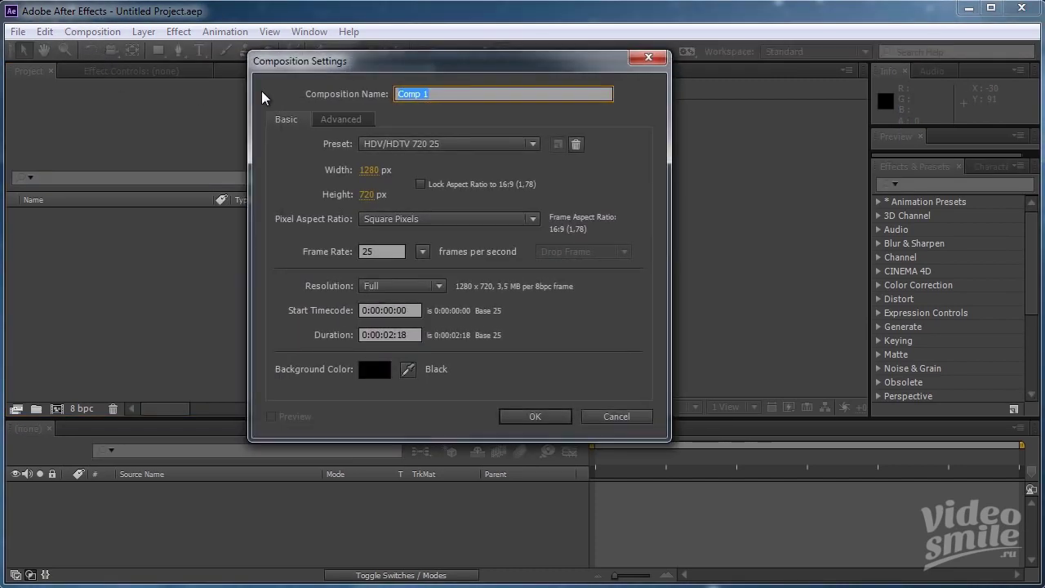
text(Plex)
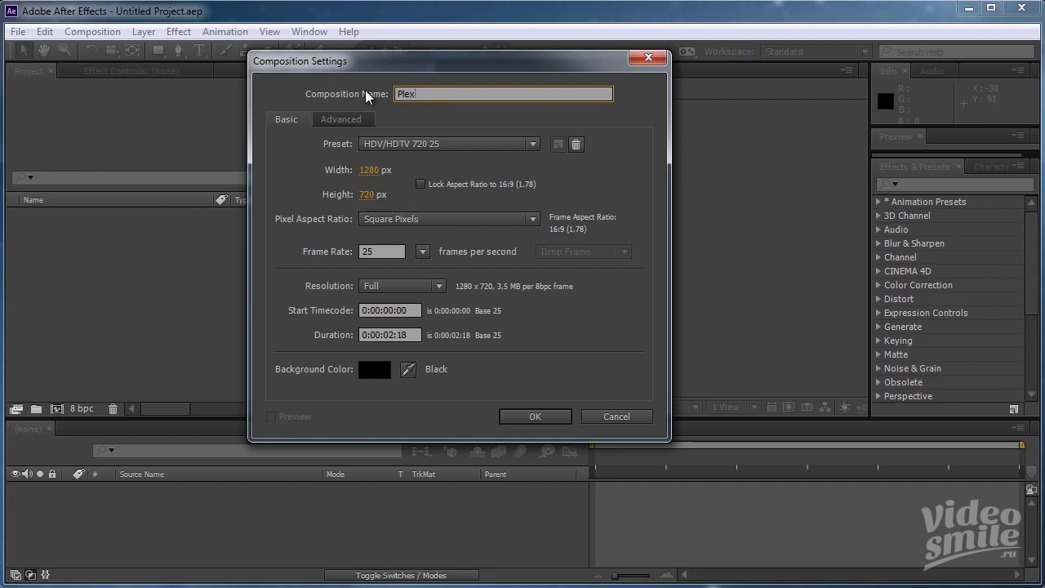
text(us)
click(535, 417)
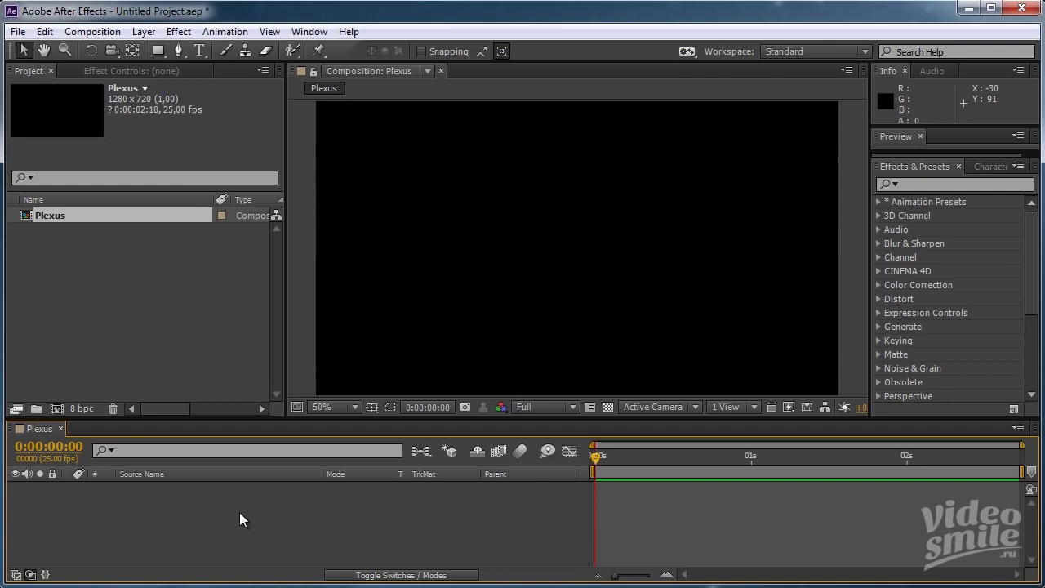
Add a white, composition-sized 1280×720 solid named Plexus, correcting a typo in the name.
click(142, 35)
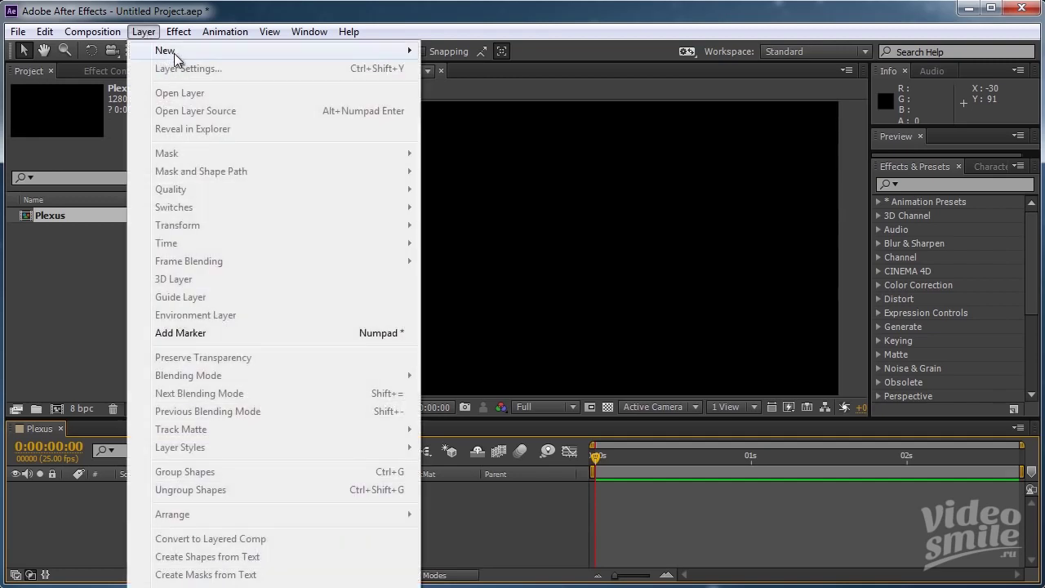
mouse_move(245, 52)
click(458, 70)
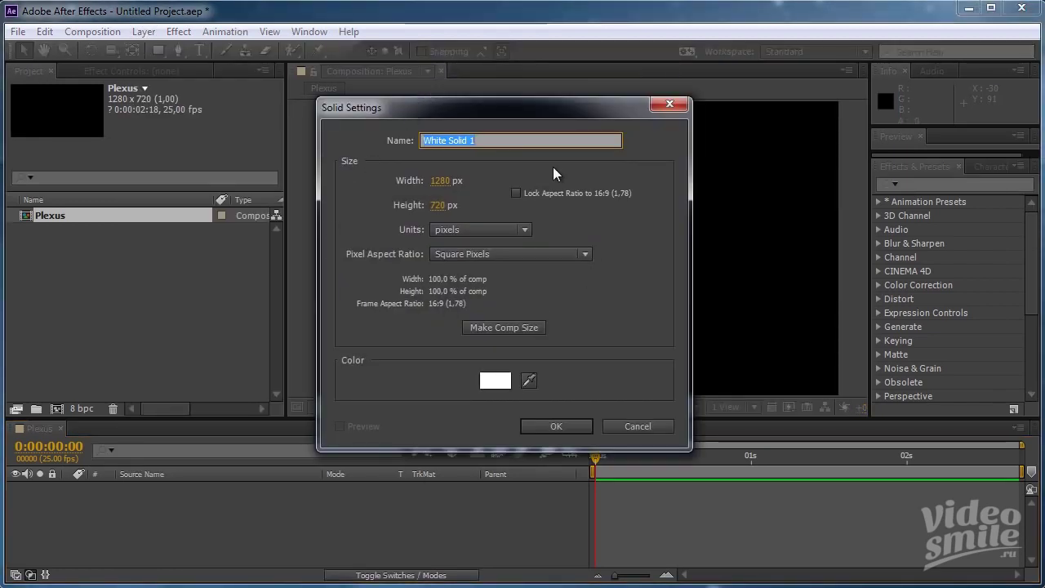
text(PLexus)
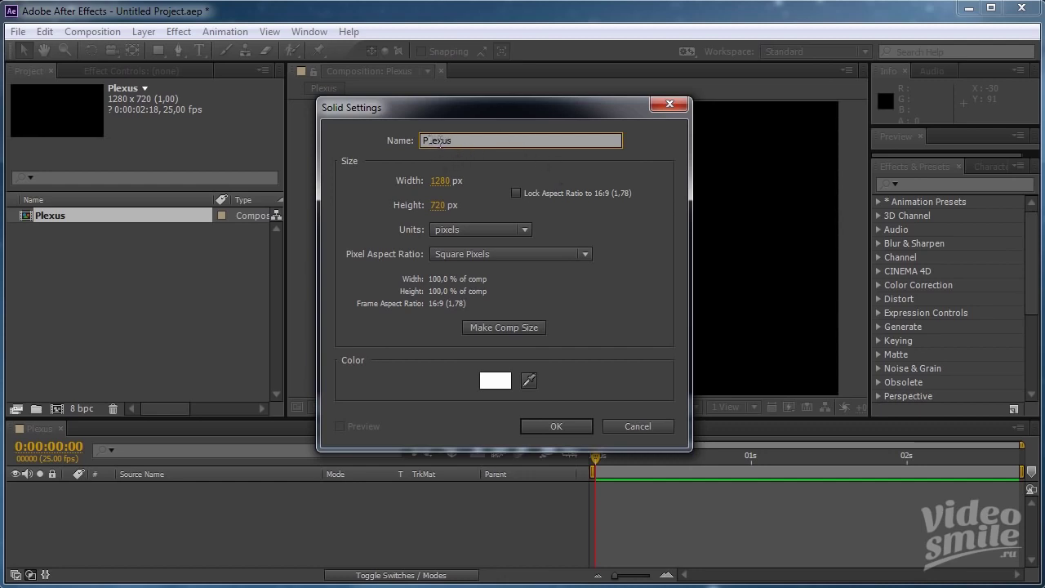
click(439, 141)
key(BackSpace)
text(l)
click(499, 326)
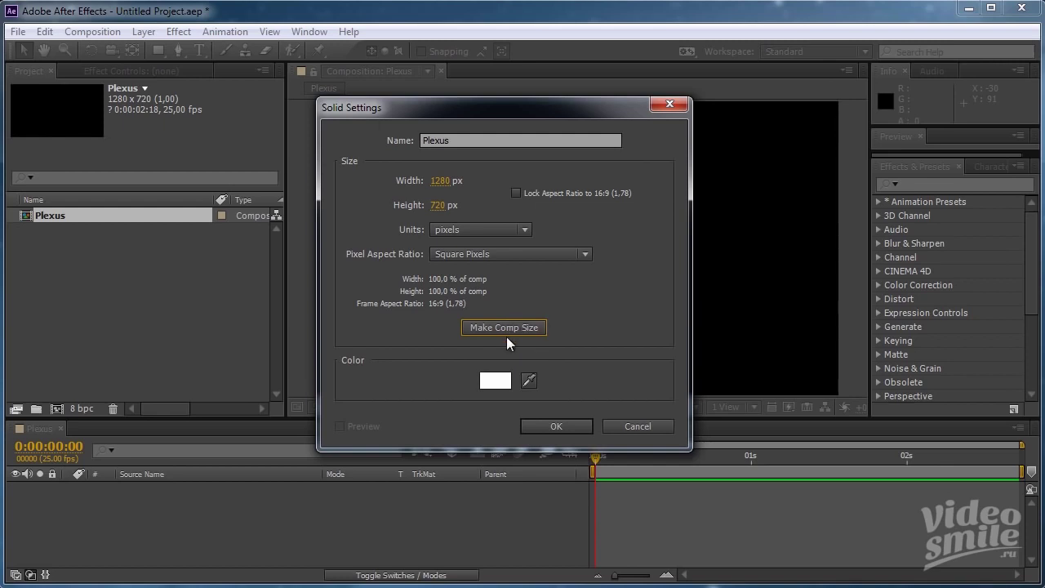
click(553, 429)
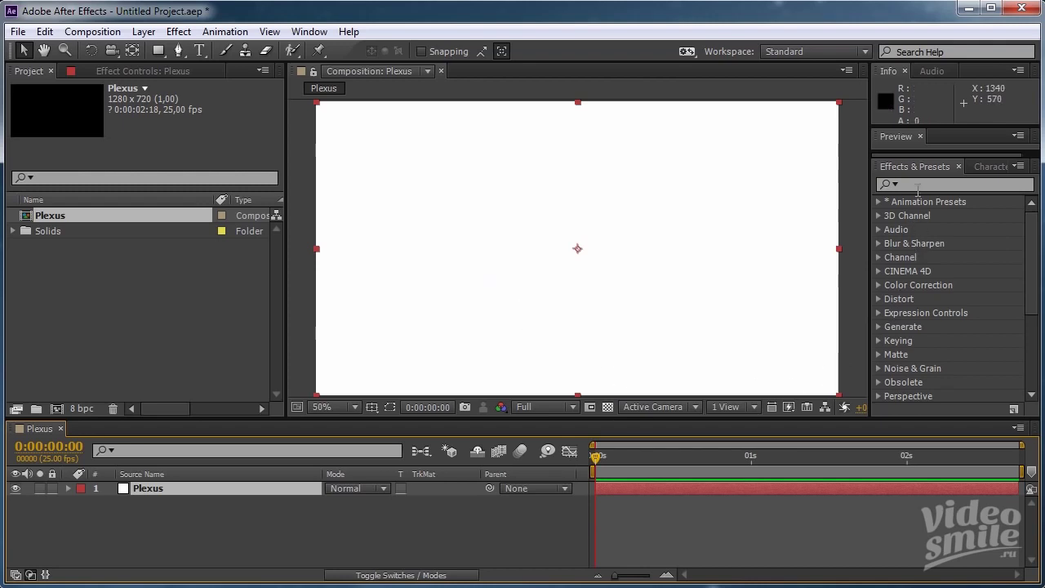
Search 'plexus' in Effects & Presets and drag Rowbyte Plexus onto the solid.
click(920, 183)
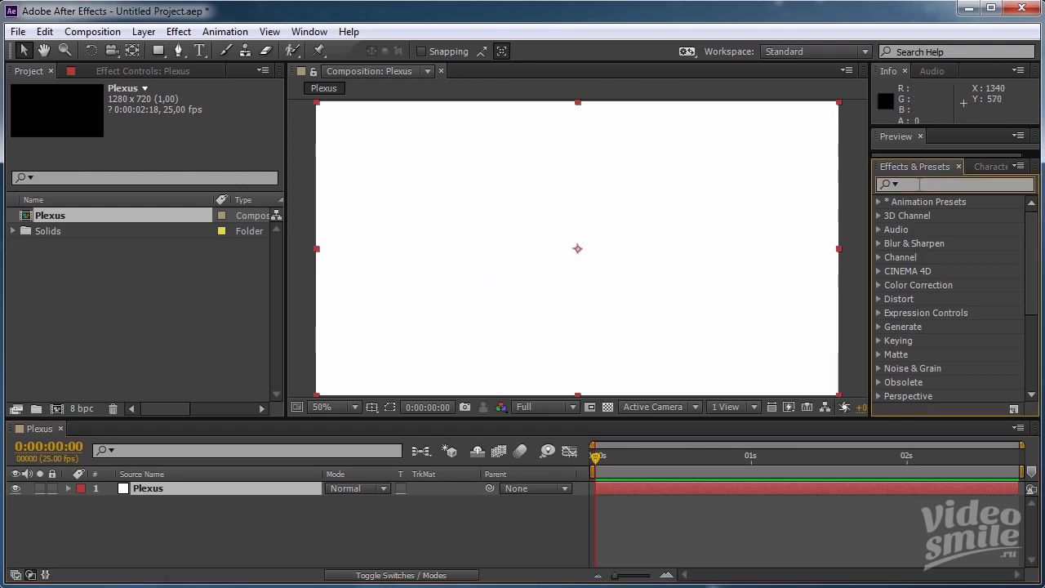
text(plexus)
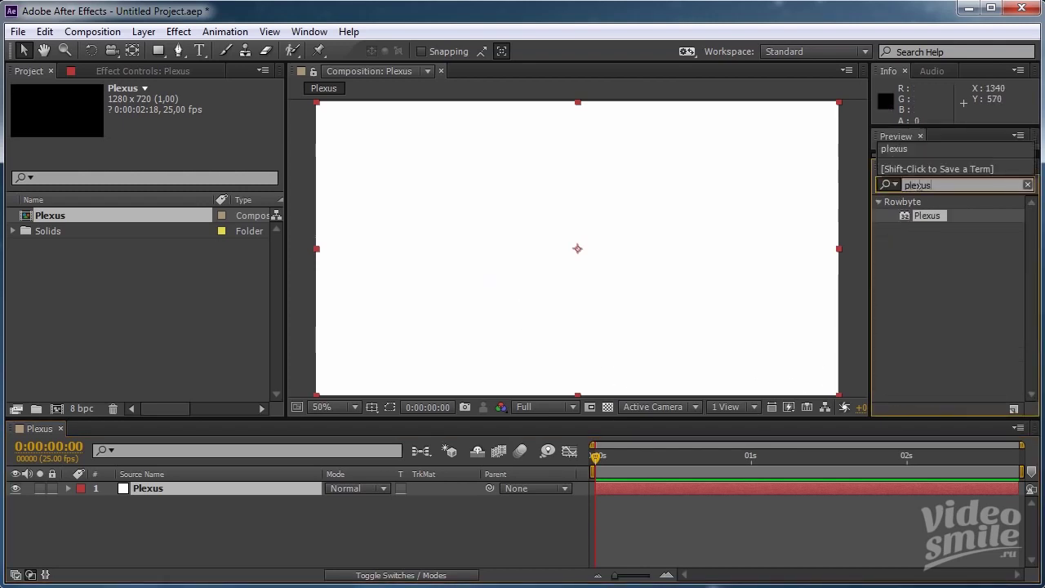
click(939, 219)
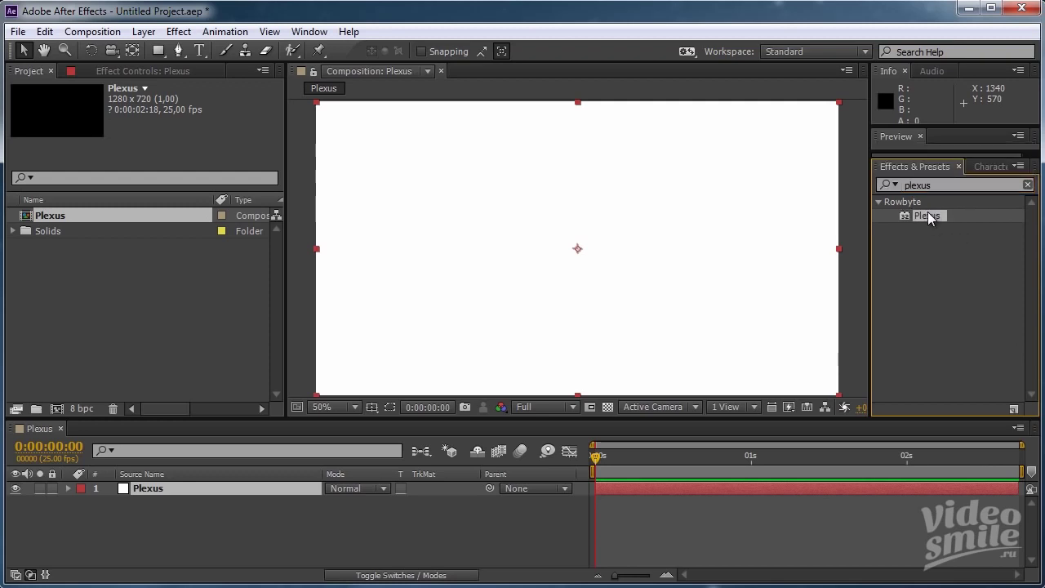
mouse_move(930, 214)
mouse_down()
mouse_move(604, 267)
mouse_move(553, 245)
mouse_up()
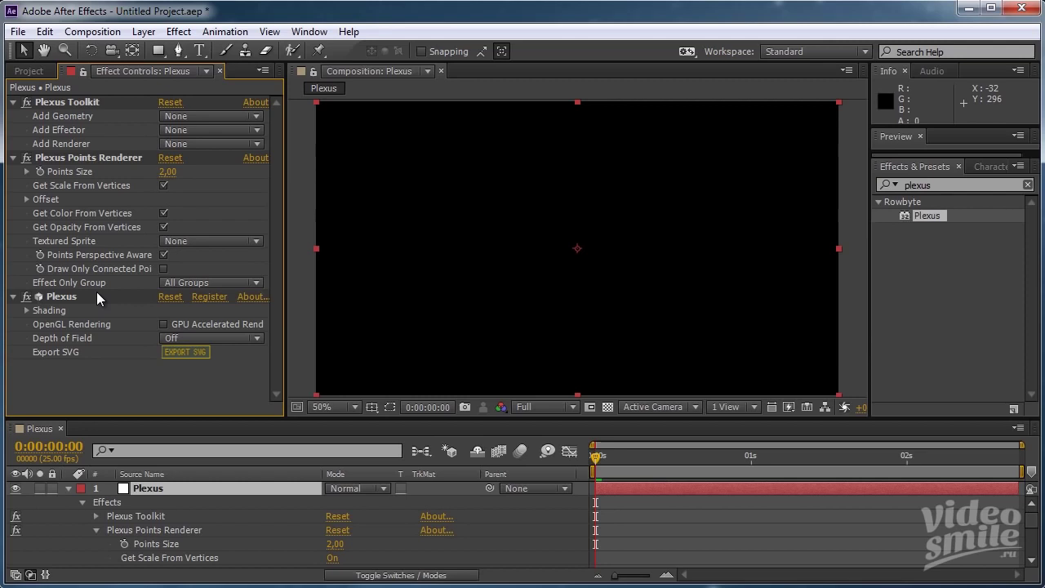
Delete the Plexus Points Renderer, review Plexus Toolkit and Plexus, then collapse the Plexus effect.
click(49, 160)
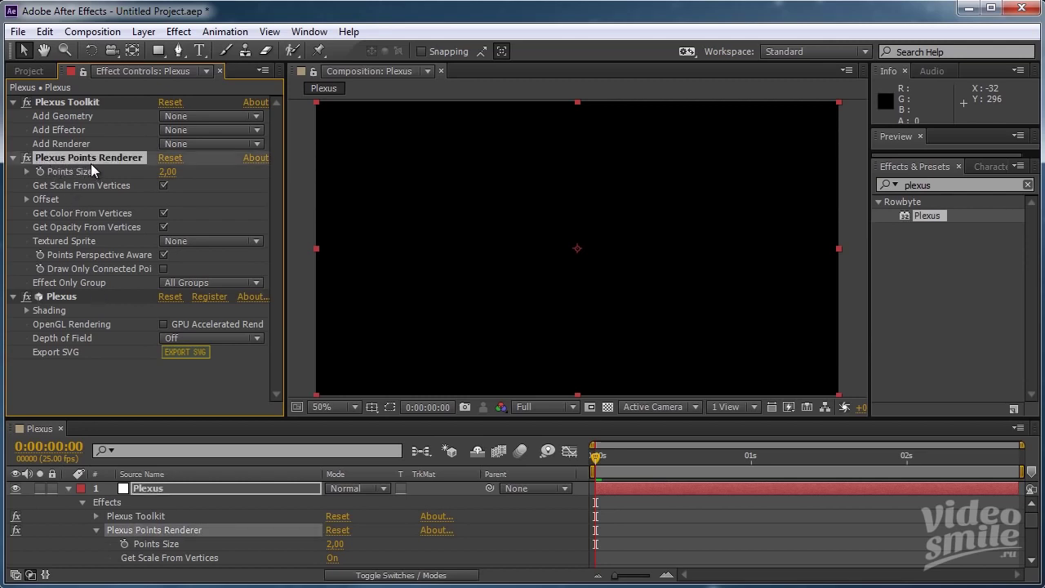
key(Delete)
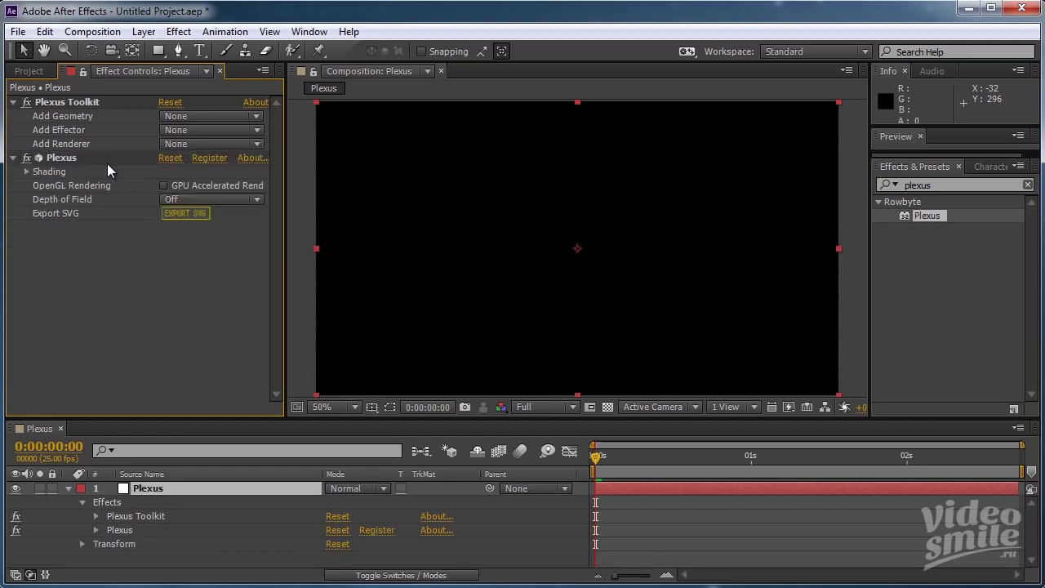
click(79, 106)
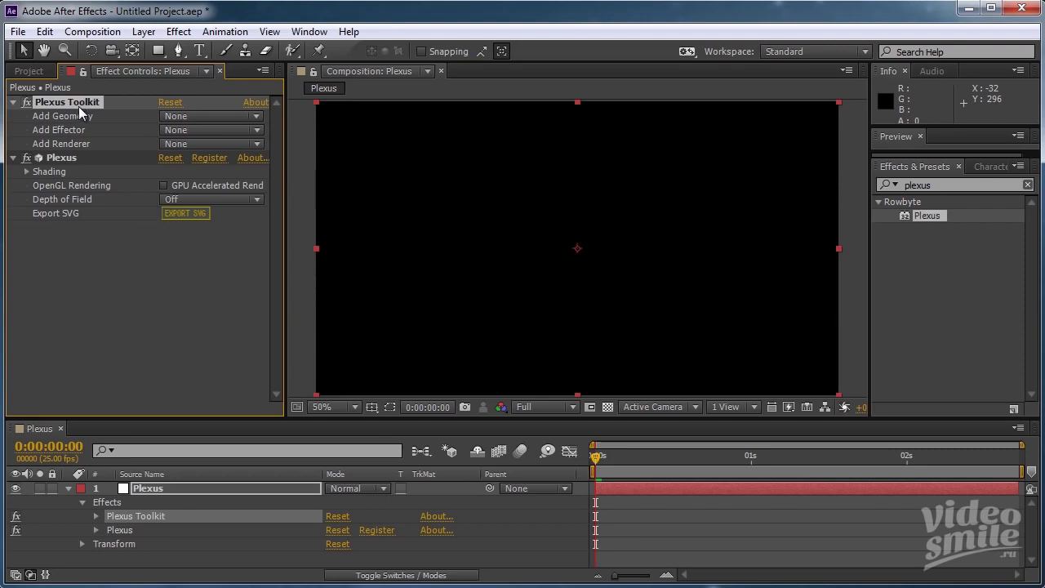
click(65, 161)
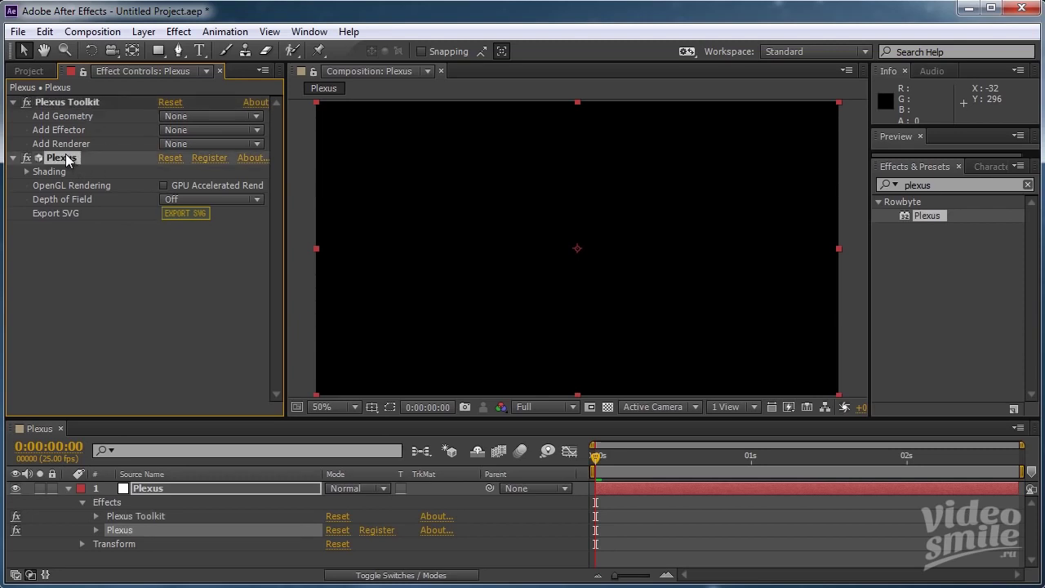
click(66, 104)
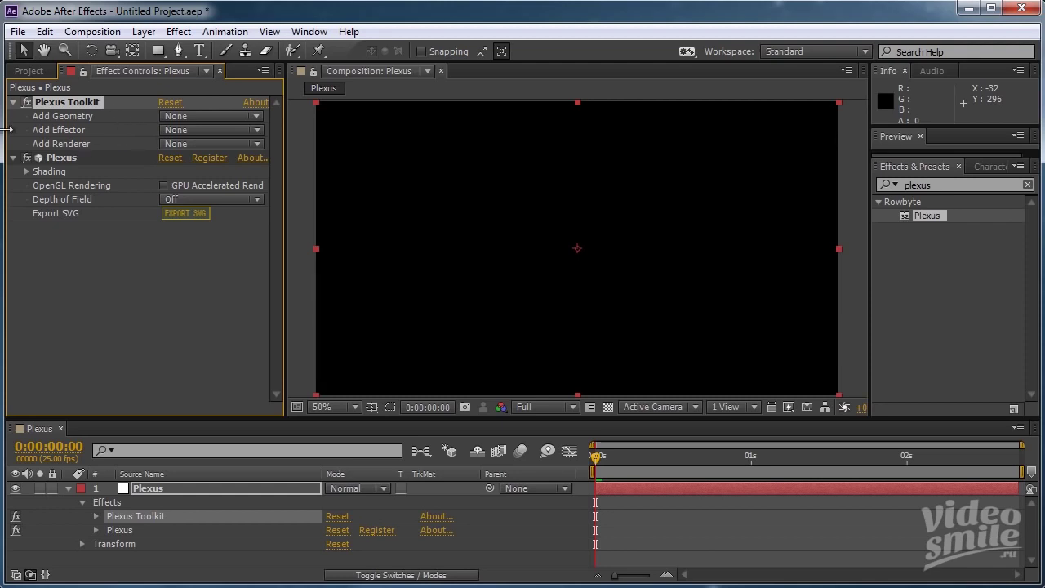
click(73, 156)
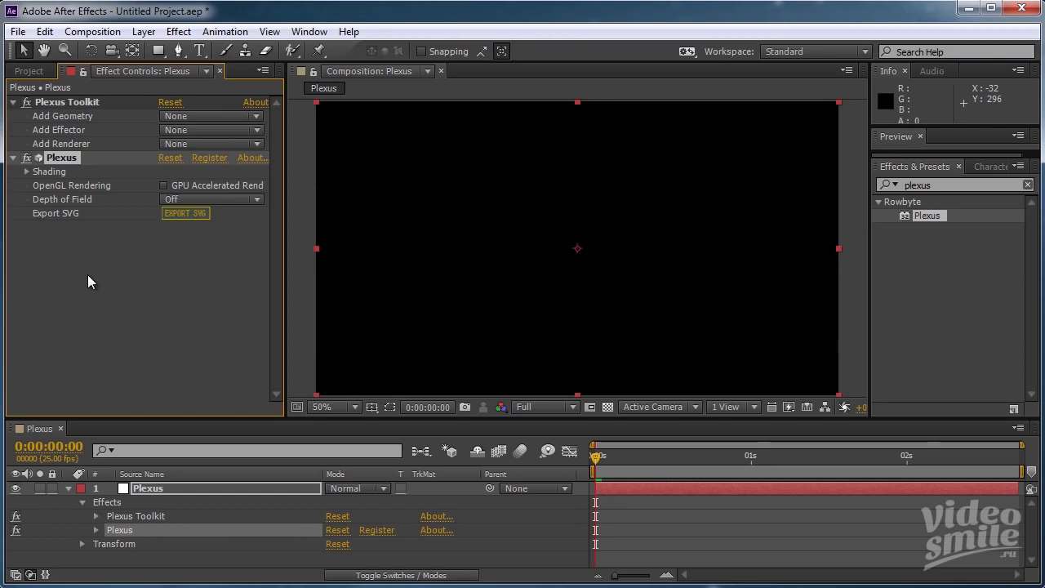
click(13, 158)
click(79, 196)
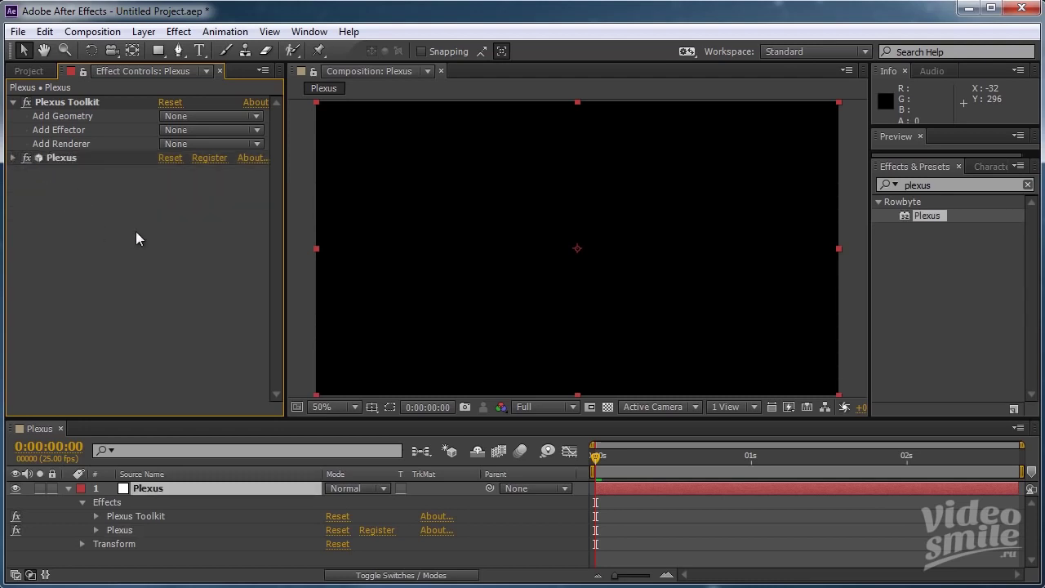
Show Plexus Toolkit's Add Geometry options: Layers, Paths, OBJ, Primitives and Instances.
click(79, 104)
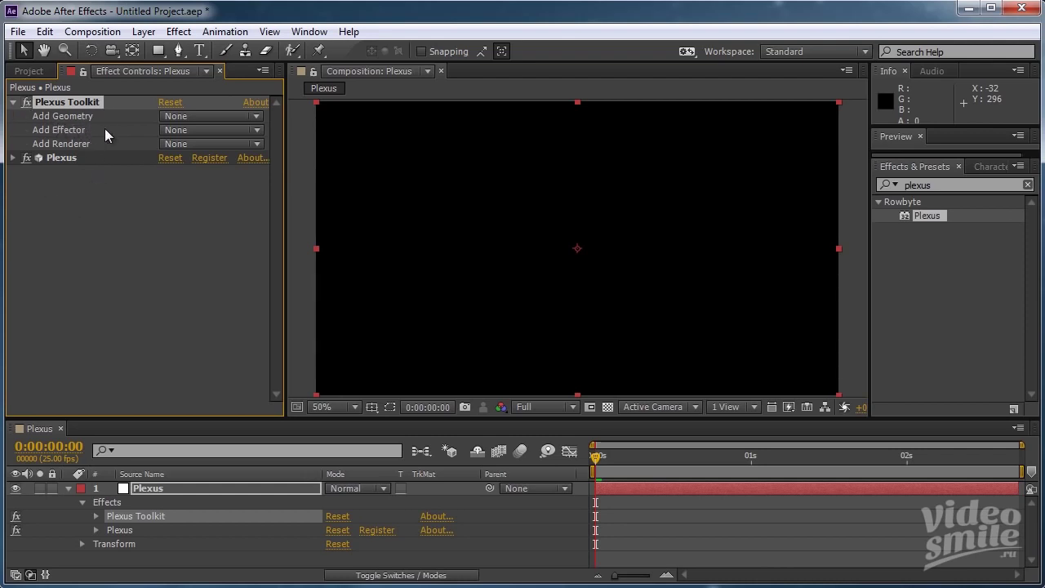
click(205, 119)
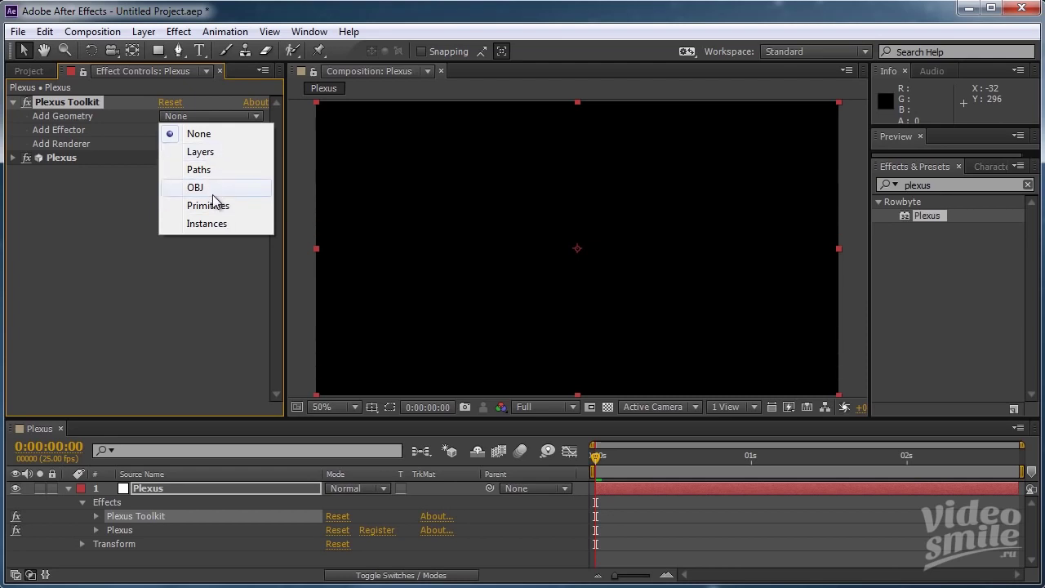
Add Paths as the Plexus geometry, creating a Plexus Path Object, and pick the Rectangle tool.
click(113, 116)
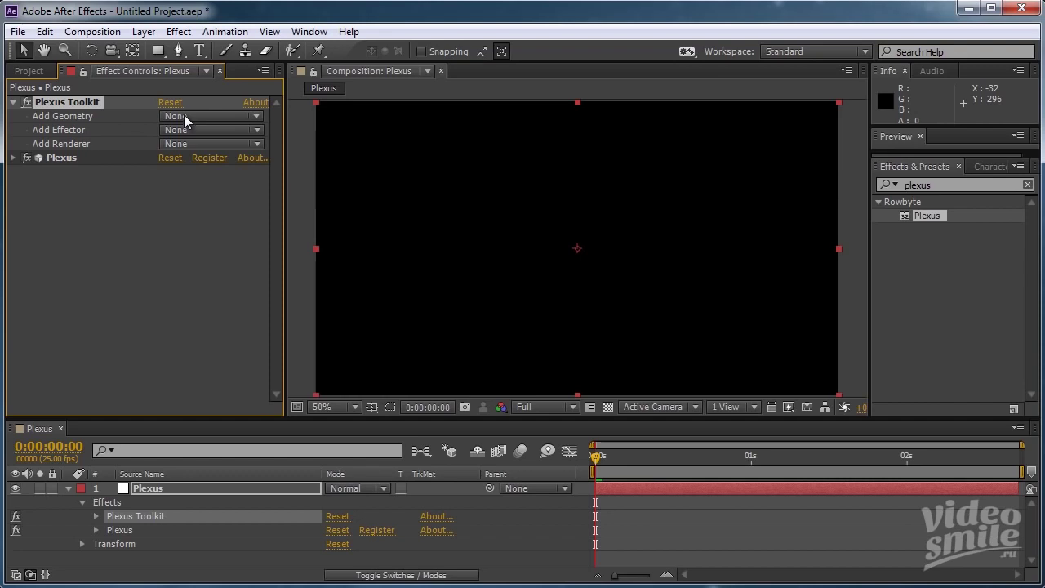
click(225, 116)
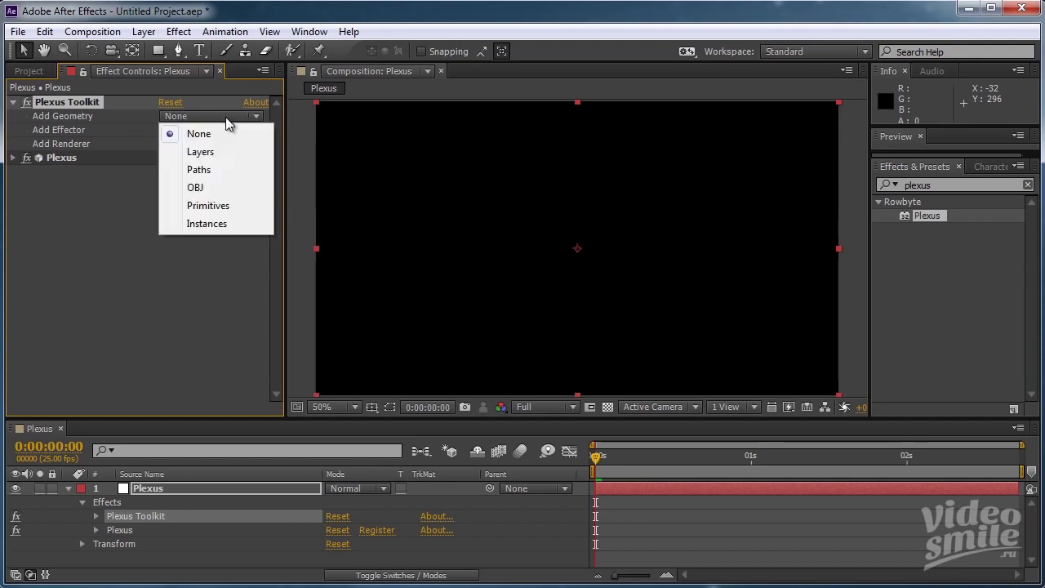
click(214, 174)
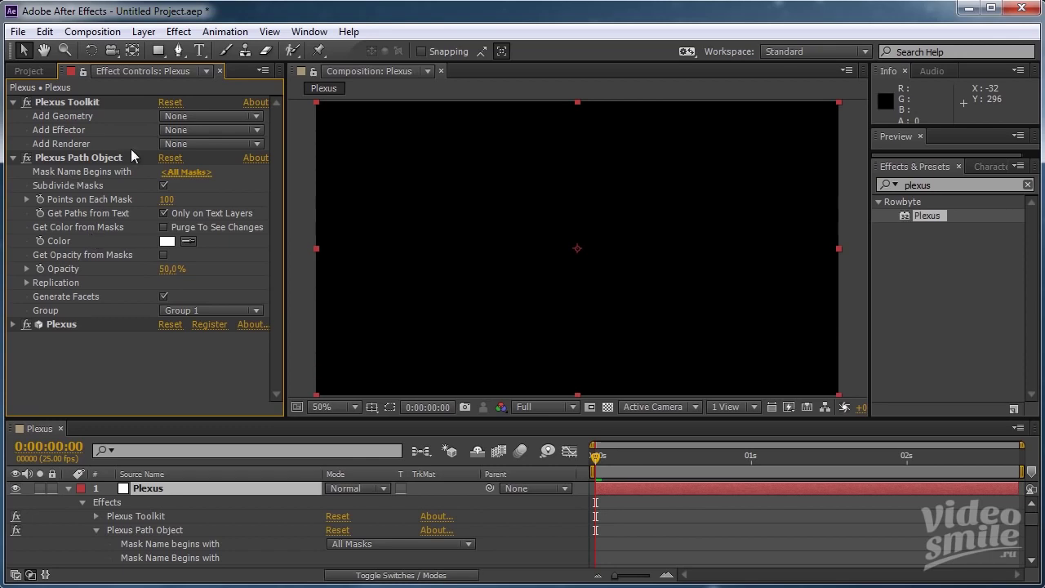
click(71, 160)
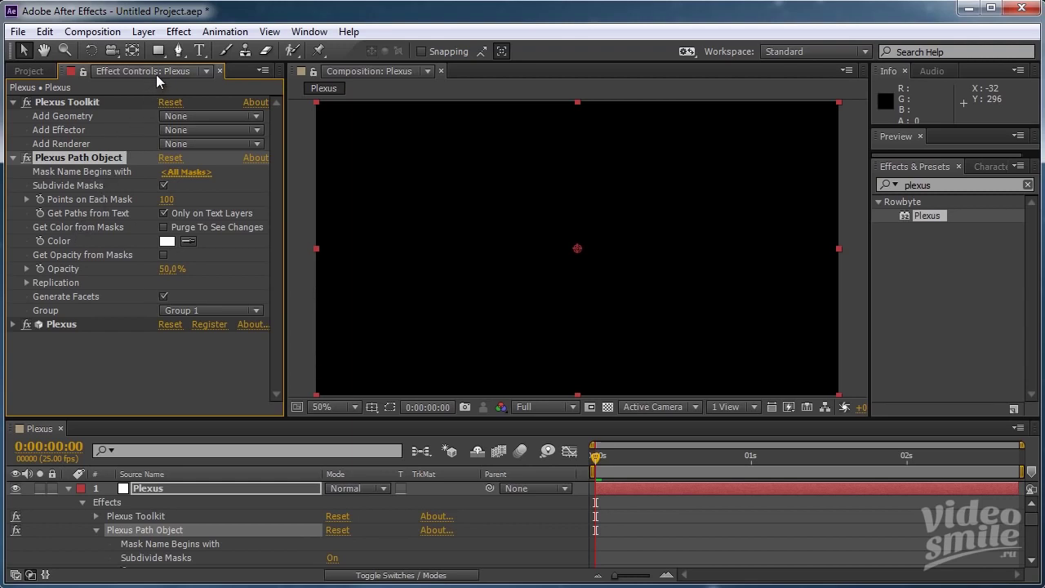
click(158, 50)
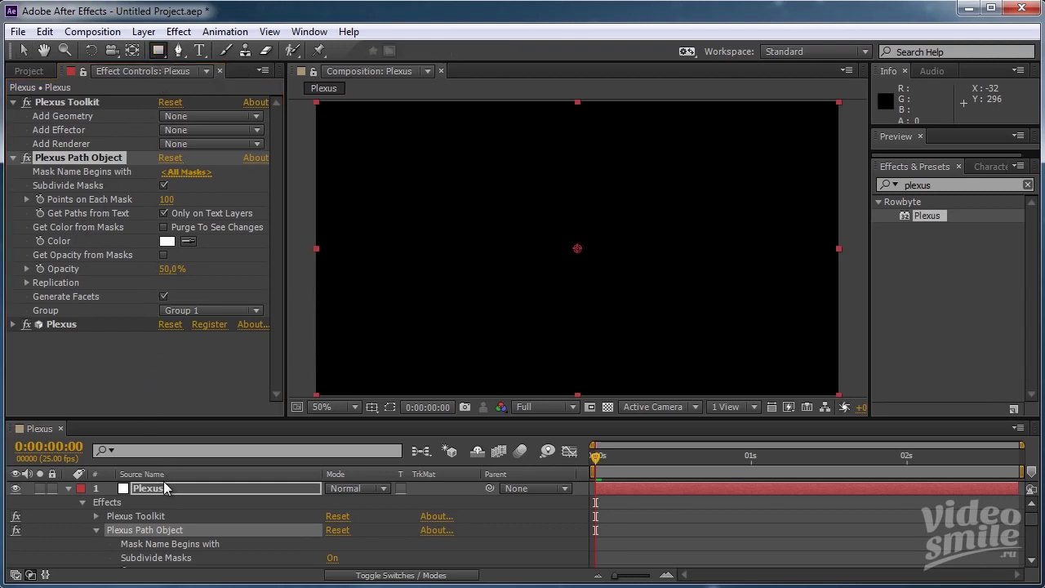
Draw rectangular Mask 1 across the composition's middle, nudge its corner, and reselect Plexus Path Object.
key(Return)
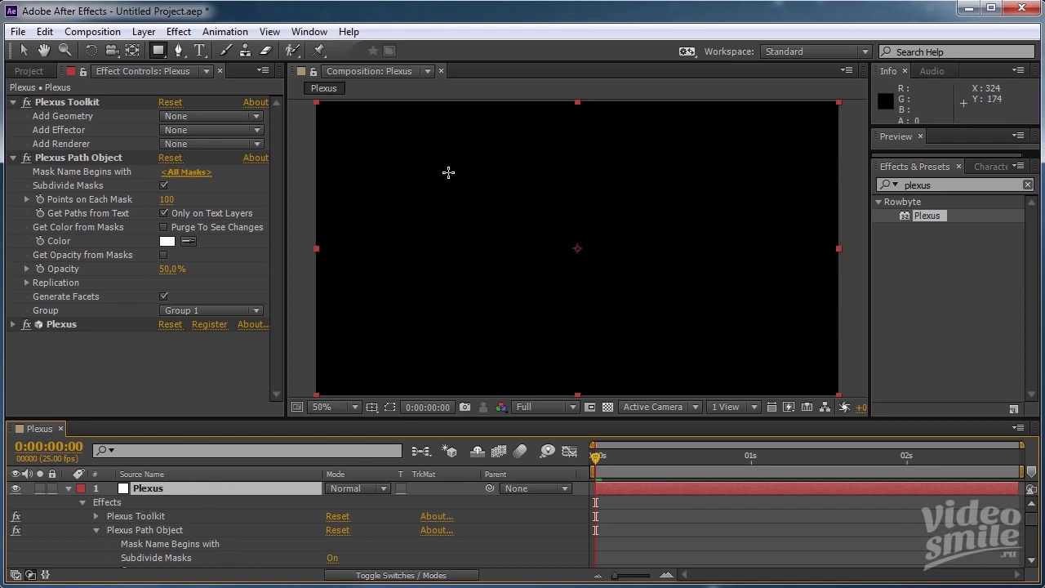
mouse_move(423, 165)
mouse_down()
mouse_move(498, 232)
mouse_move(745, 328)
mouse_up()
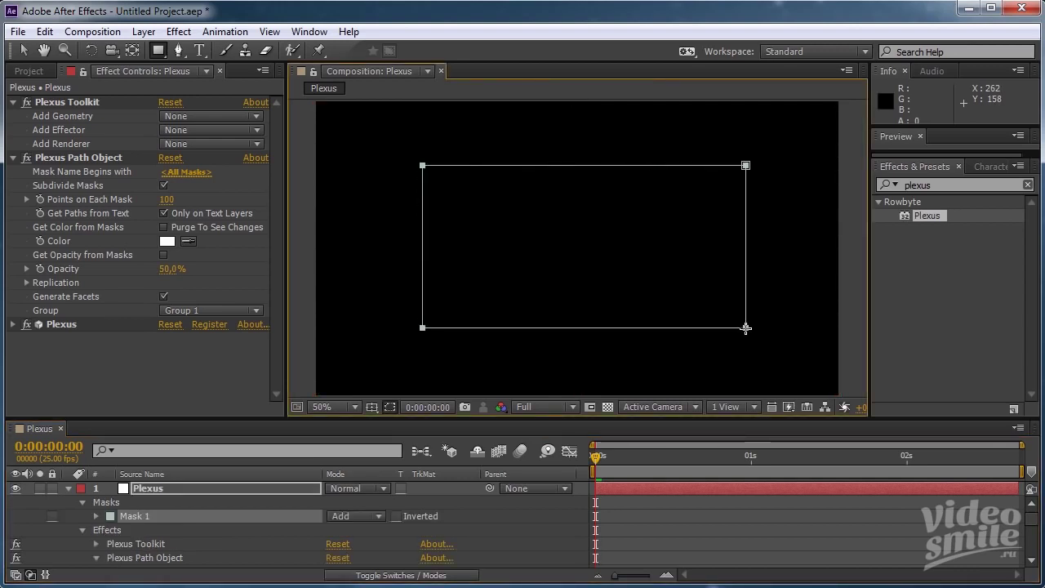
drag(744, 328, 733, 328)
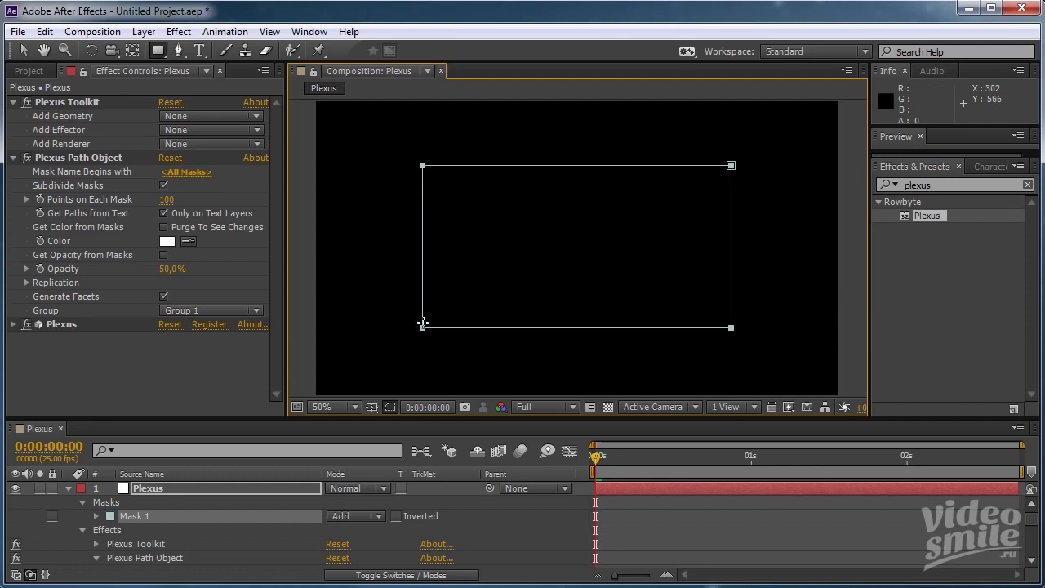
click(109, 156)
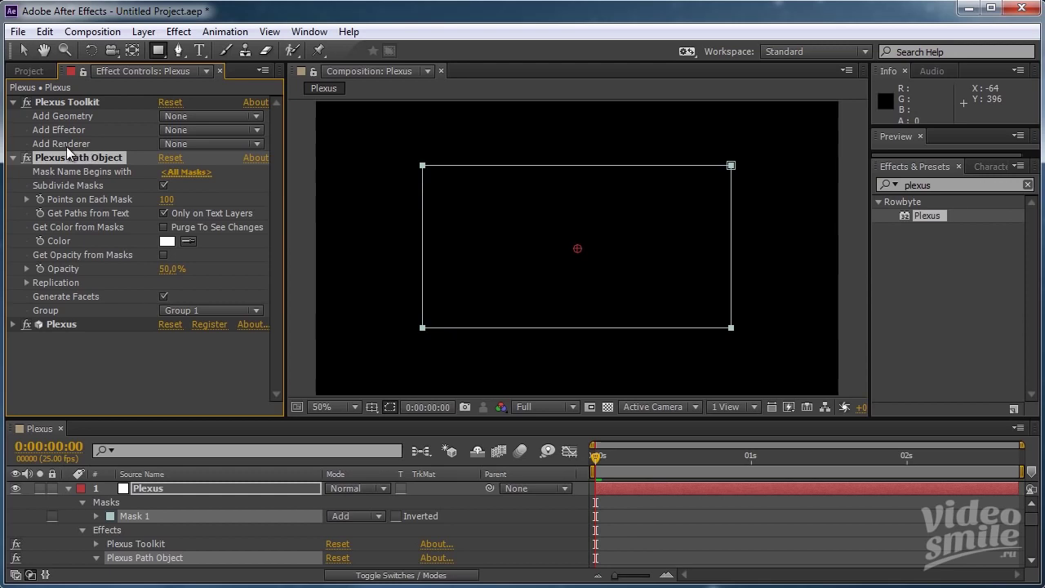
Open the Plexus Toolkit's Add Renderer dropdown to see the available renderers.
click(194, 144)
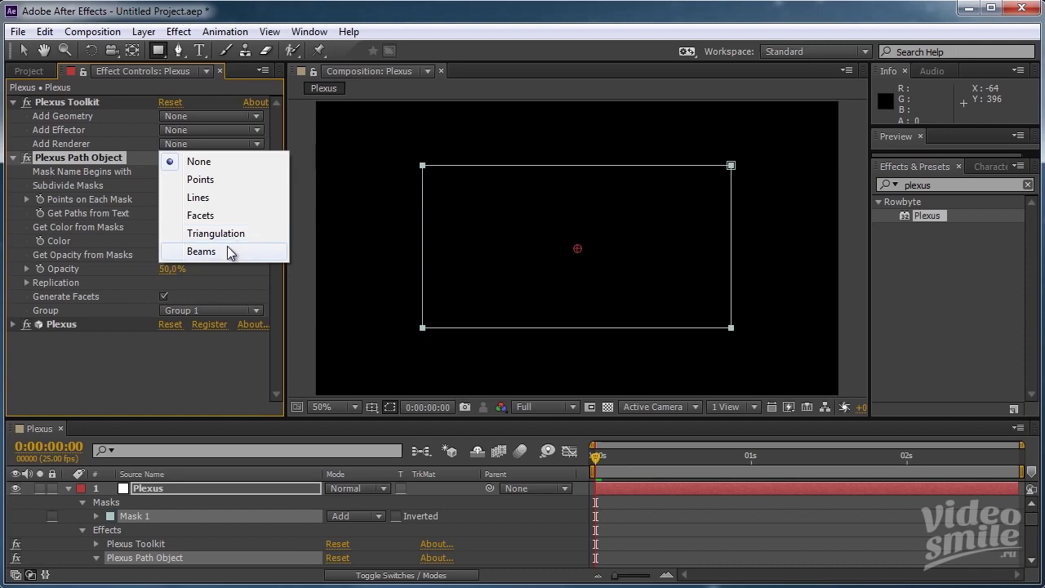
Add a Plexus Points Renderer (Points Size 2.00) from the Points option and select it.
click(200, 180)
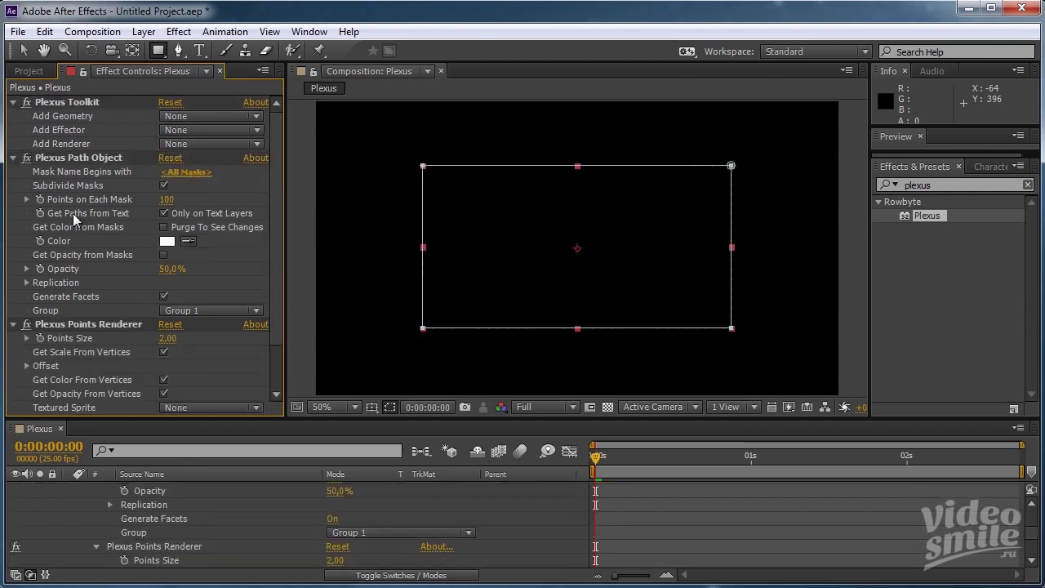
scroll(117, 217, down, 2)
scroll(115, 224, down, 1)
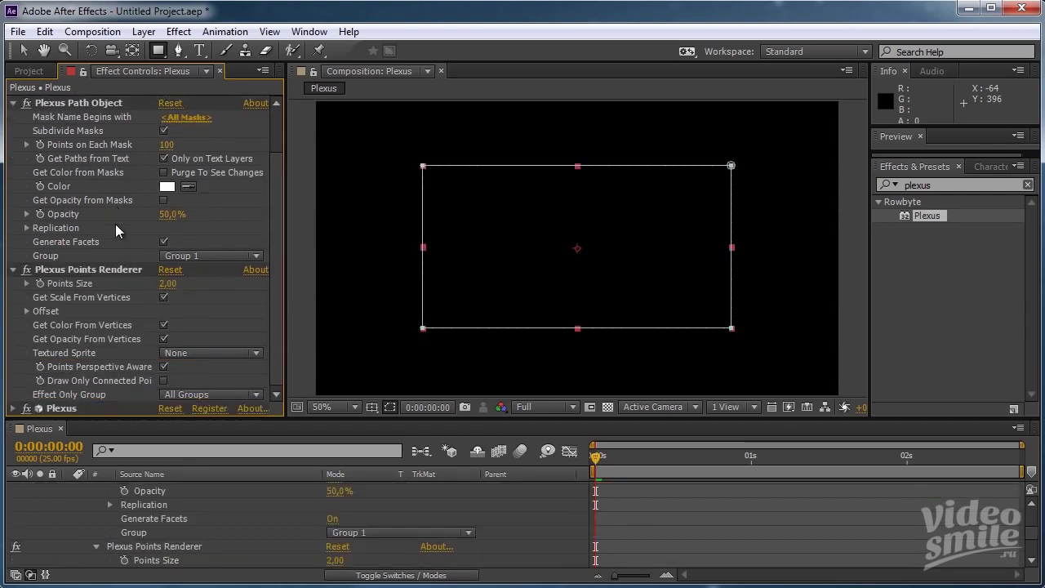
click(112, 269)
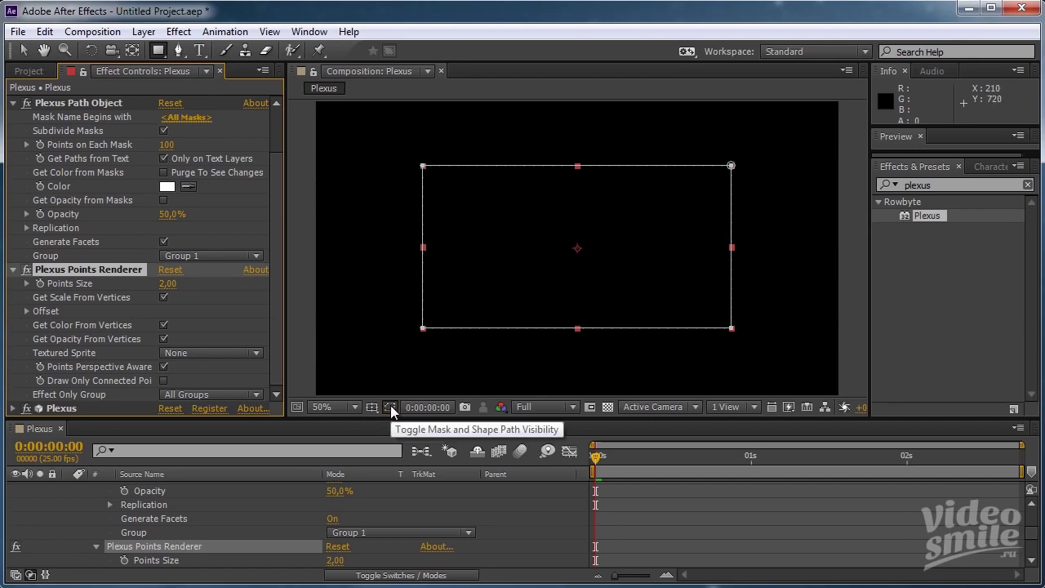
Hide the mask path outline and raise the Plexus Points Size to 5.00.
click(391, 408)
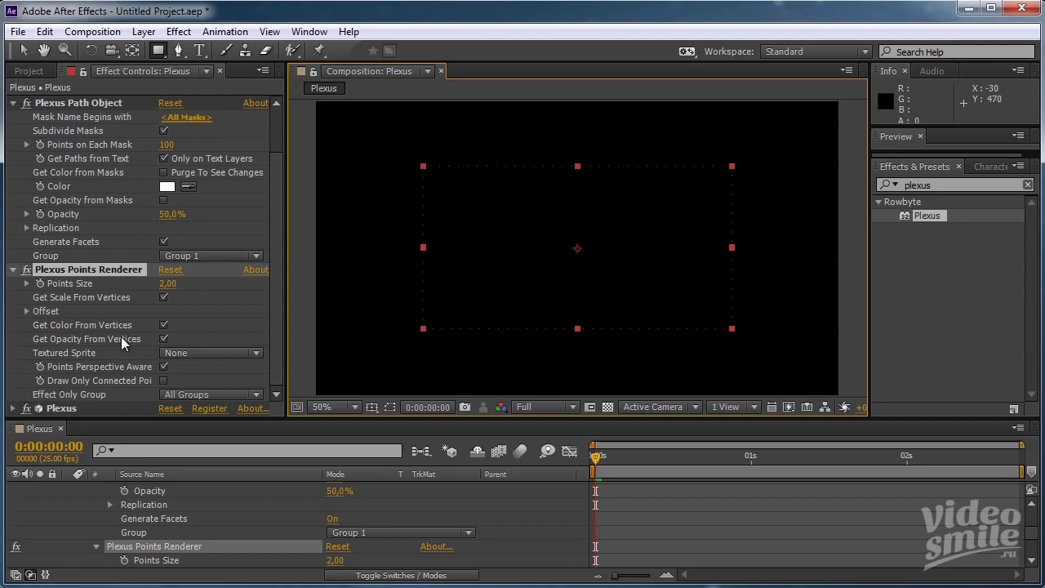
click(163, 298)
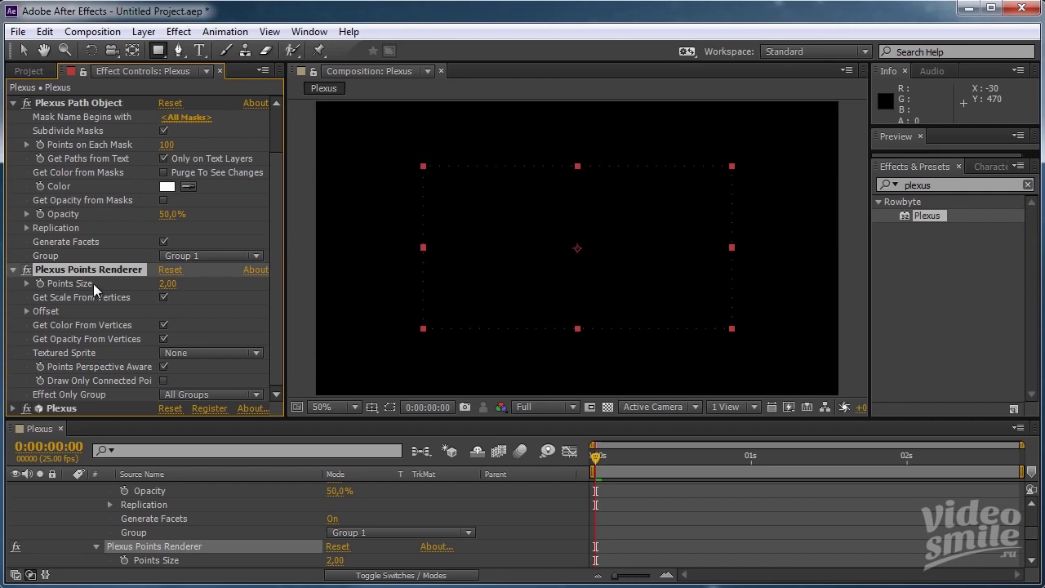
click(169, 285)
text(5)
key(Return)
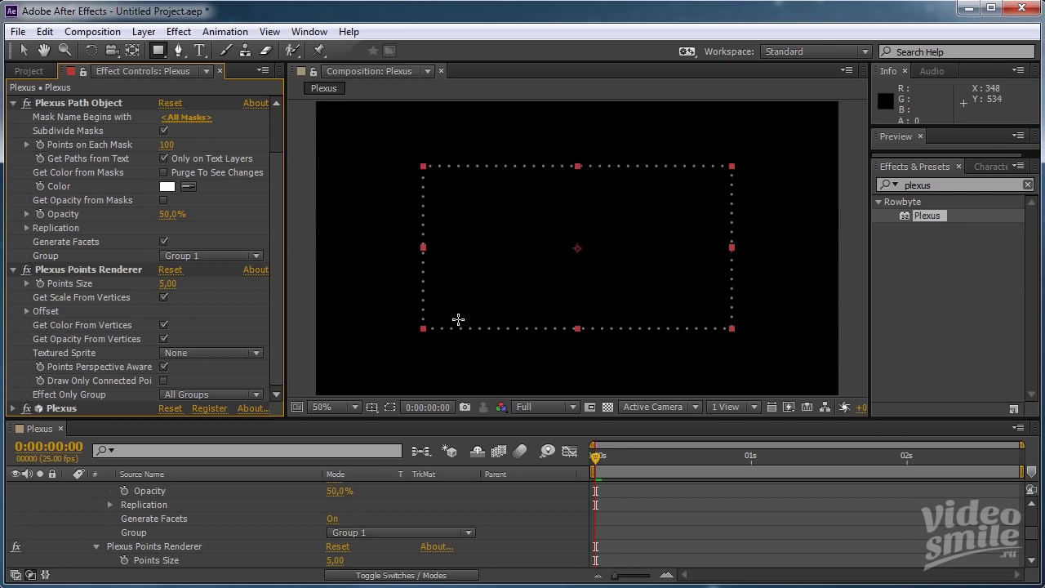
drag(275, 278, 268, 209)
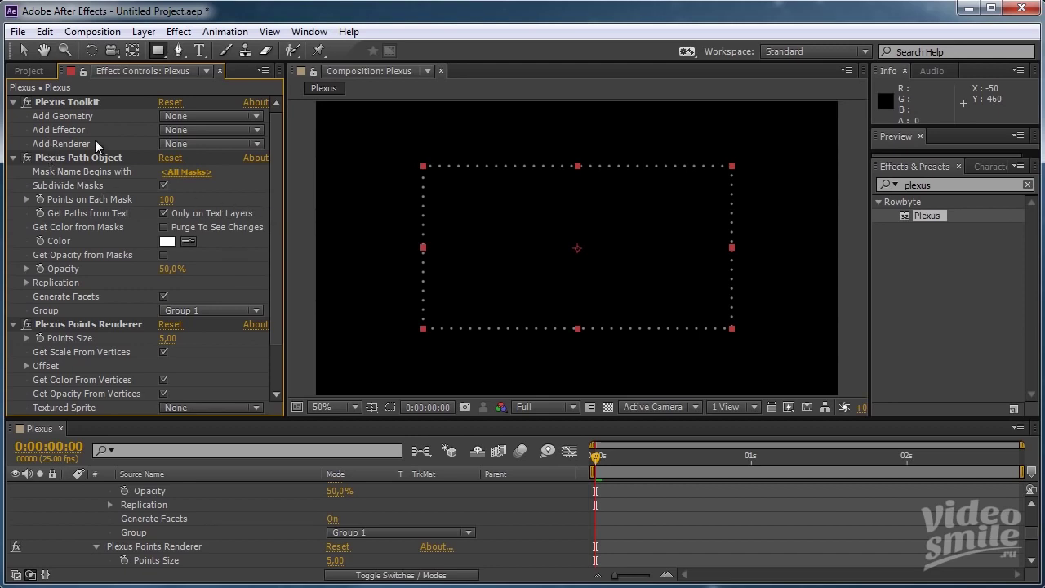
click(257, 145)
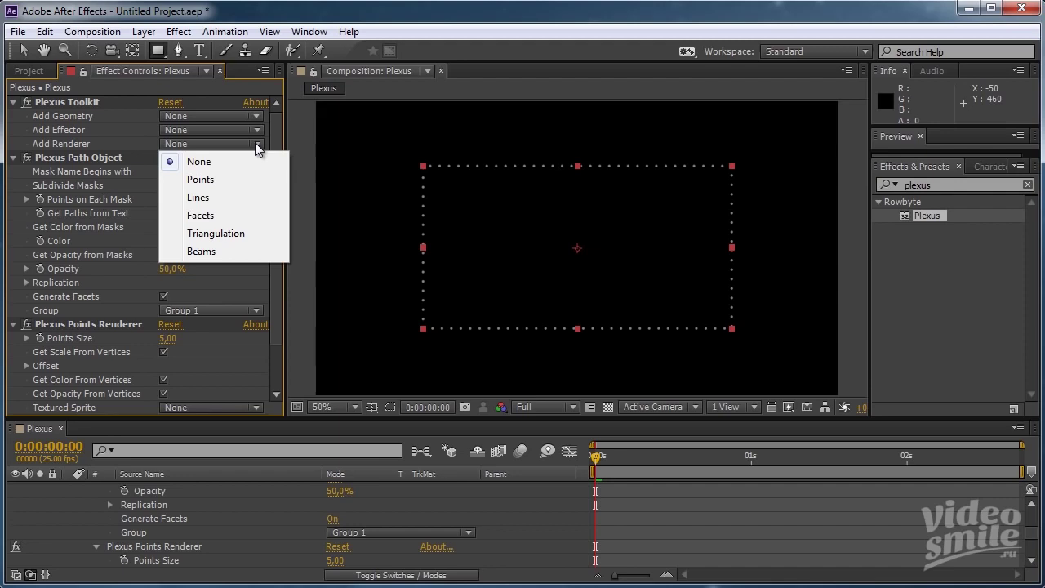
Choose Lines from the Add Renderer list to add a Plexus Lines Renderer.
click(198, 201)
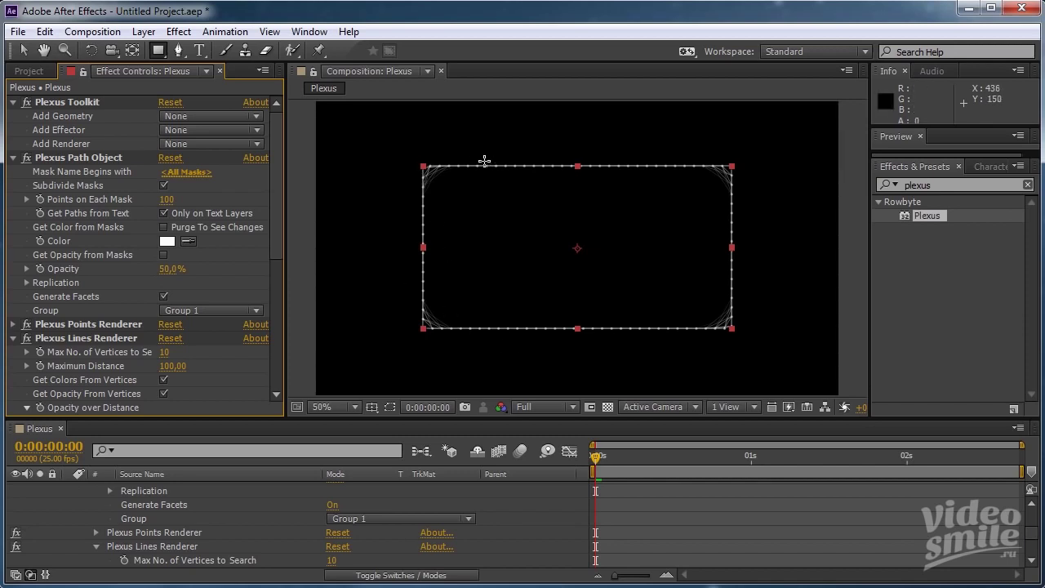
key(slash)
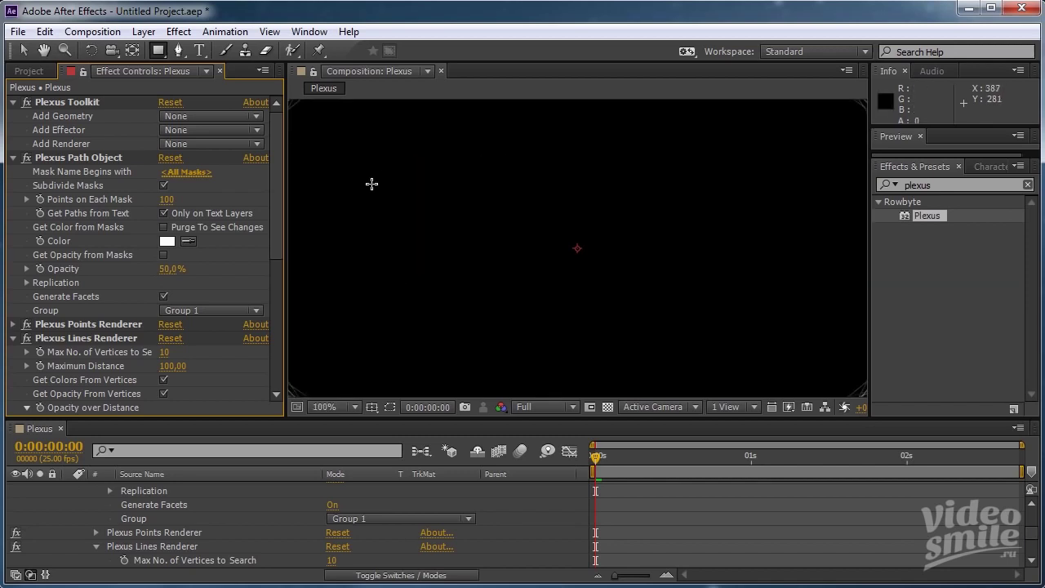
drag(374, 187, 532, 285)
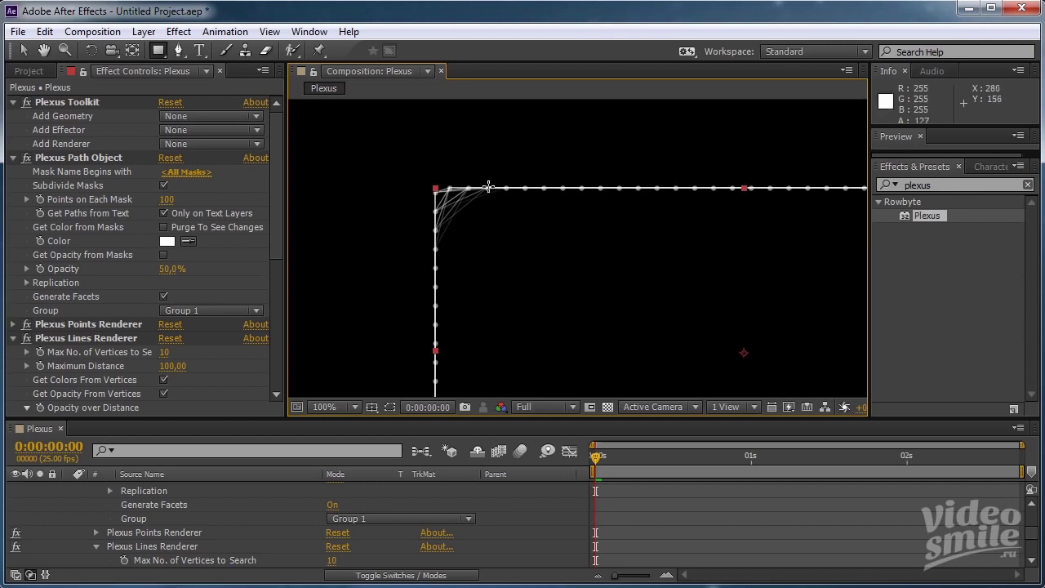
key(period)
drag(445, 183, 605, 136)
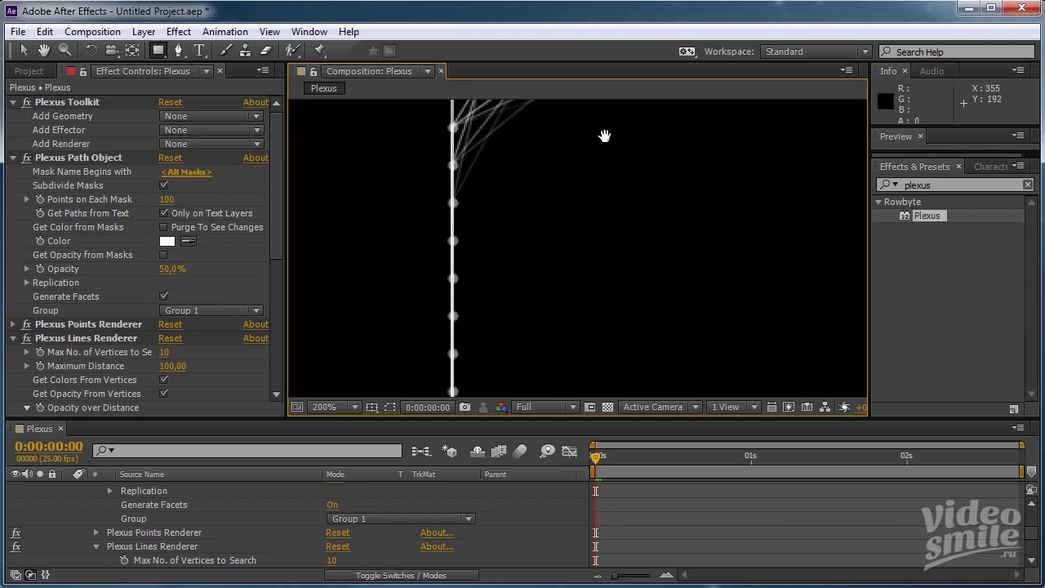
drag(542, 296, 428, 163)
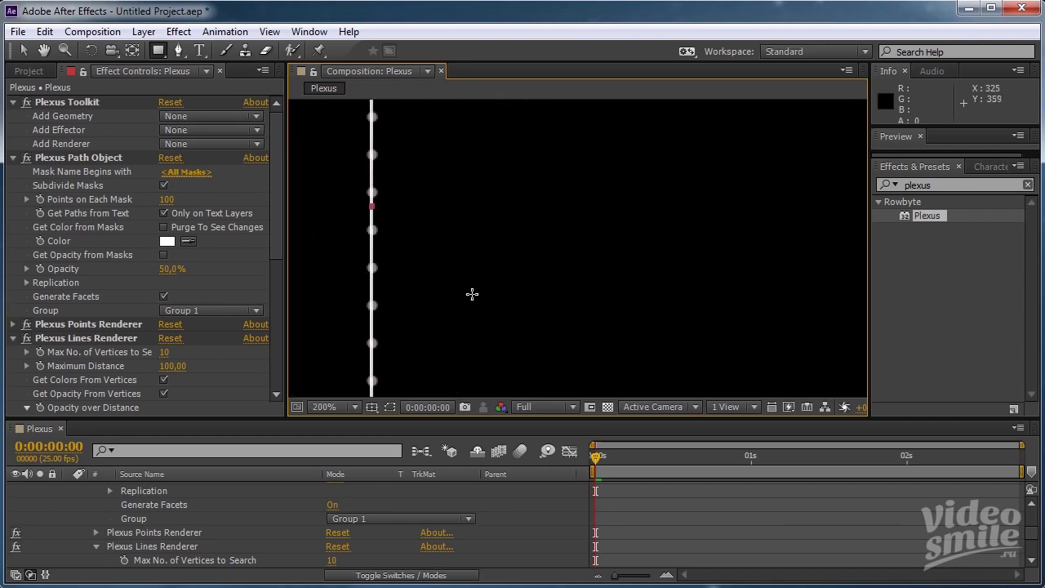
drag(433, 275, 409, 143)
drag(600, 242, 600, 303)
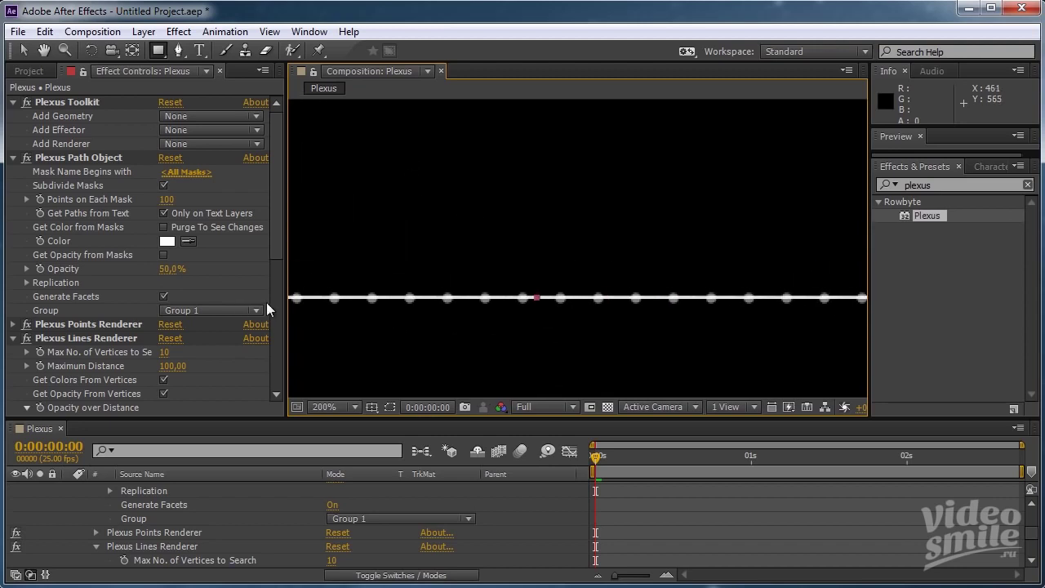
mouse_move(507, 271)
mouse_down()
mouse_move(506, 291)
mouse_move(567, 311)
mouse_up()
key(comma)
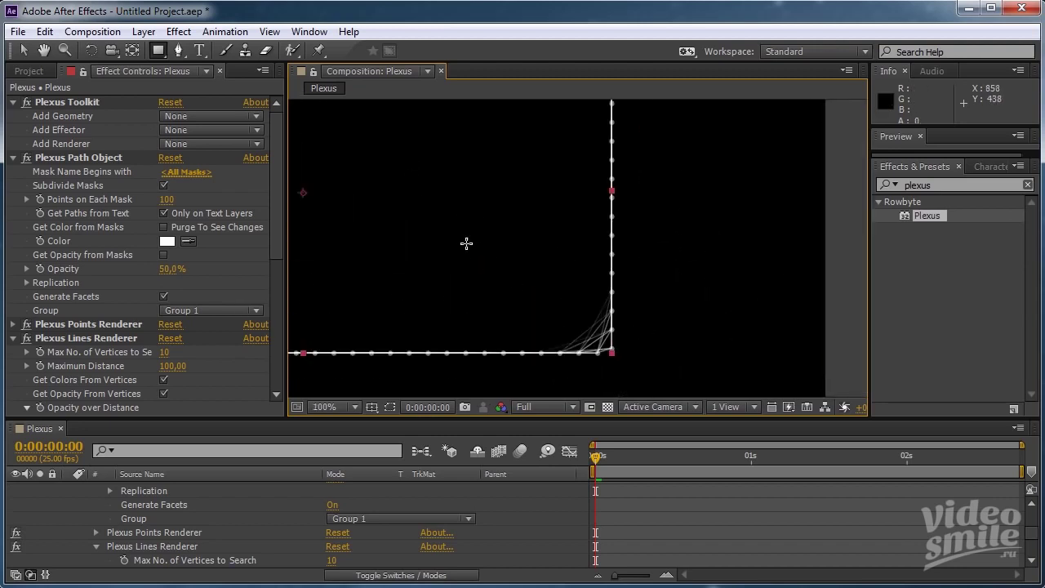
drag(466, 243, 643, 231)
key(comma)
mouse_move(561, 203)
mouse_down()
mouse_move(579, 252)
mouse_move(581, 204)
mouse_move(586, 225)
mouse_up()
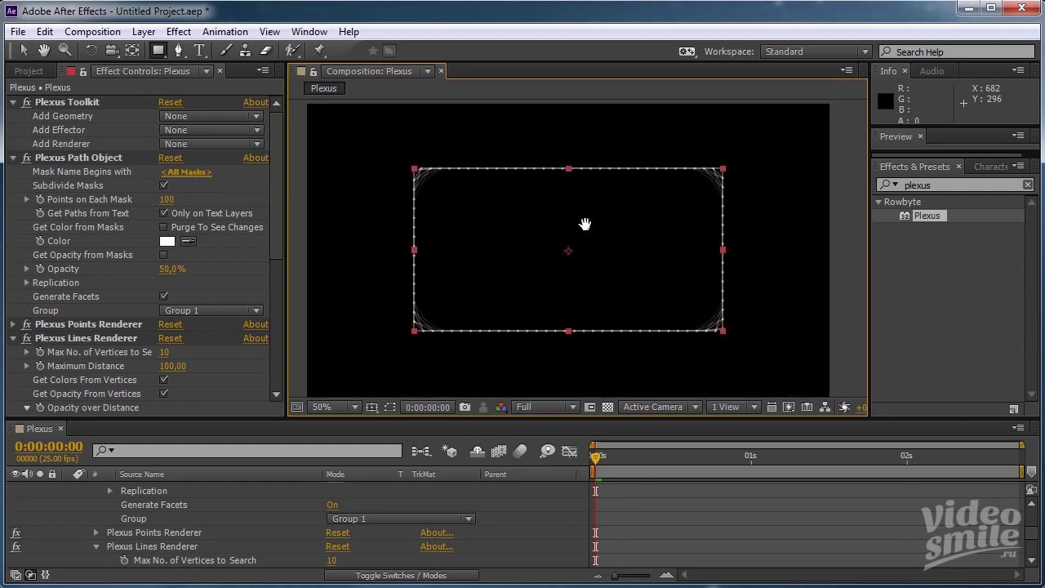
click(86, 335)
click(79, 325)
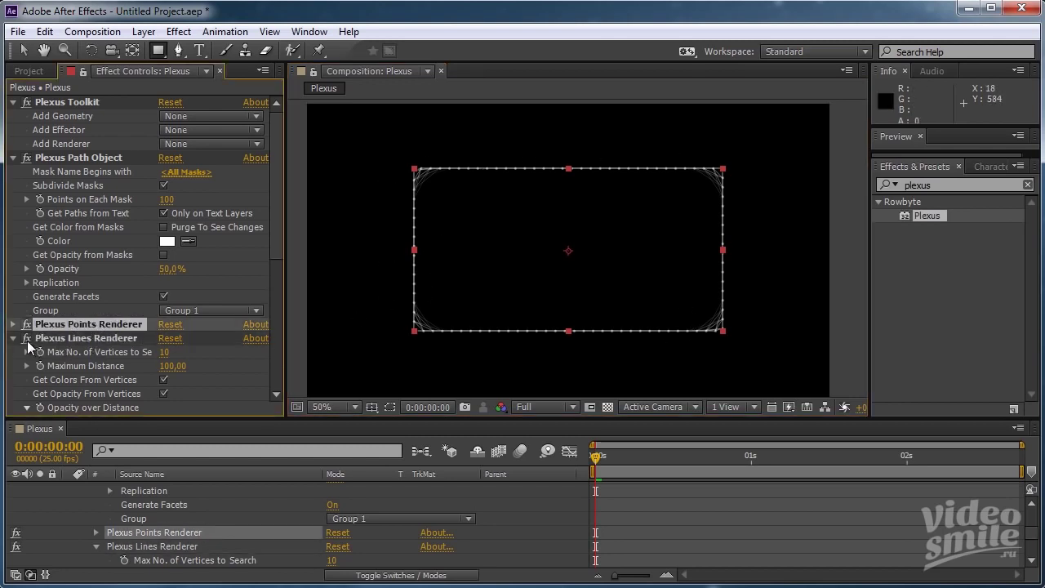
click(28, 341)
click(27, 338)
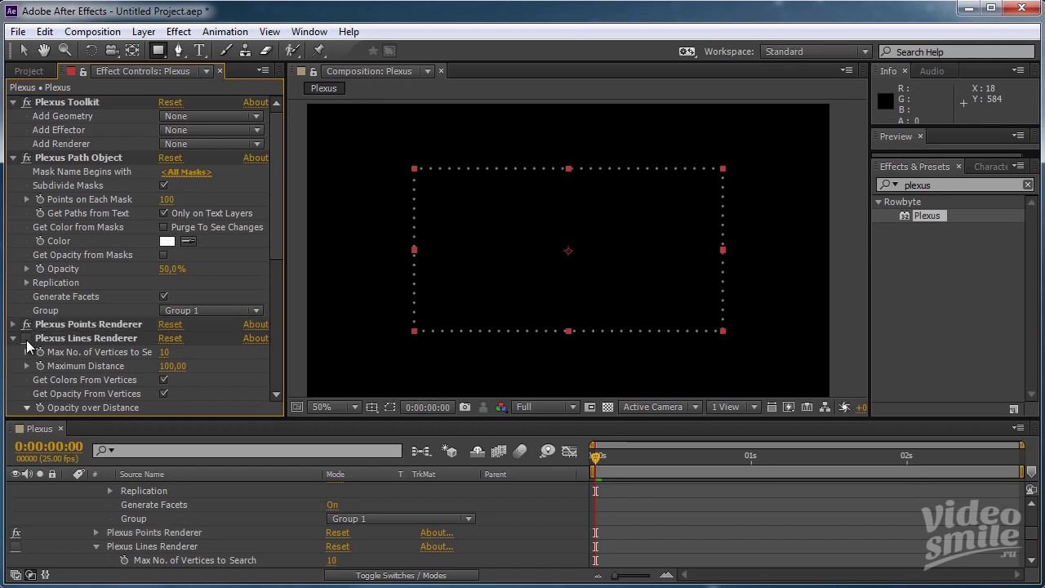
click(13, 338)
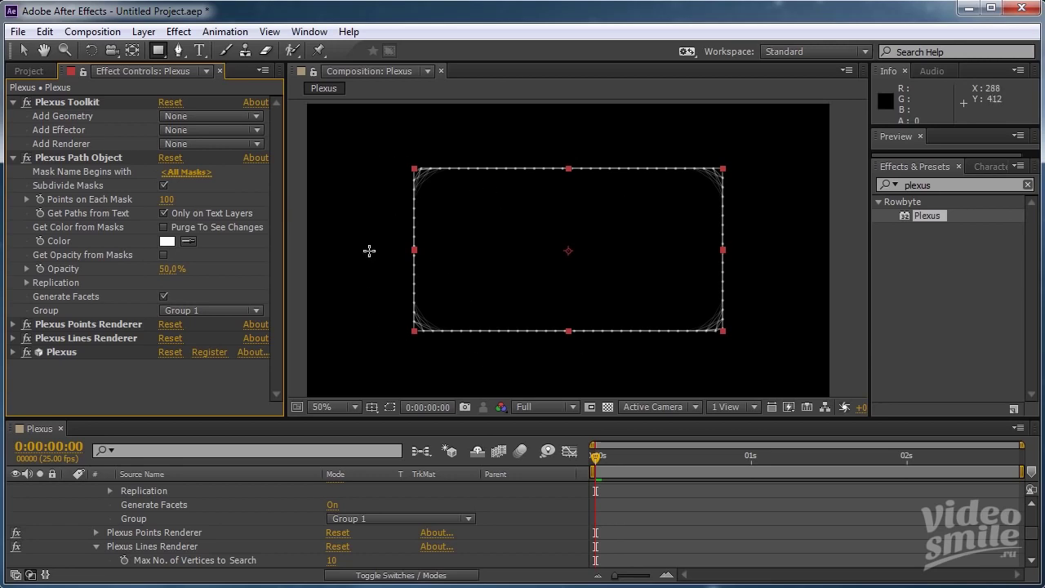
In the Plexus Path Object's Replication settings, set Total No. Copies to 5.
click(52, 160)
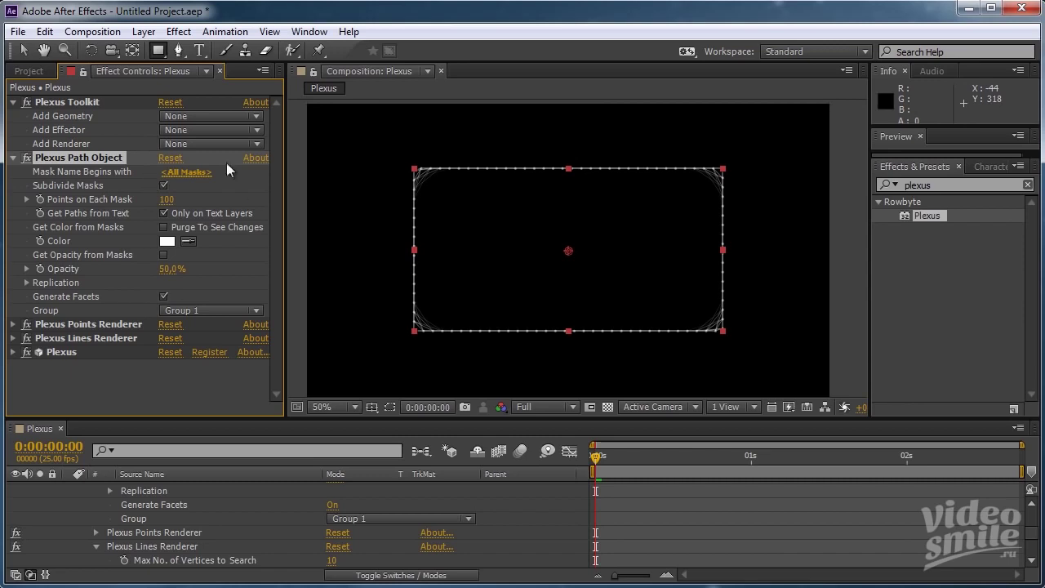
click(27, 282)
scroll(182, 255, down, 2)
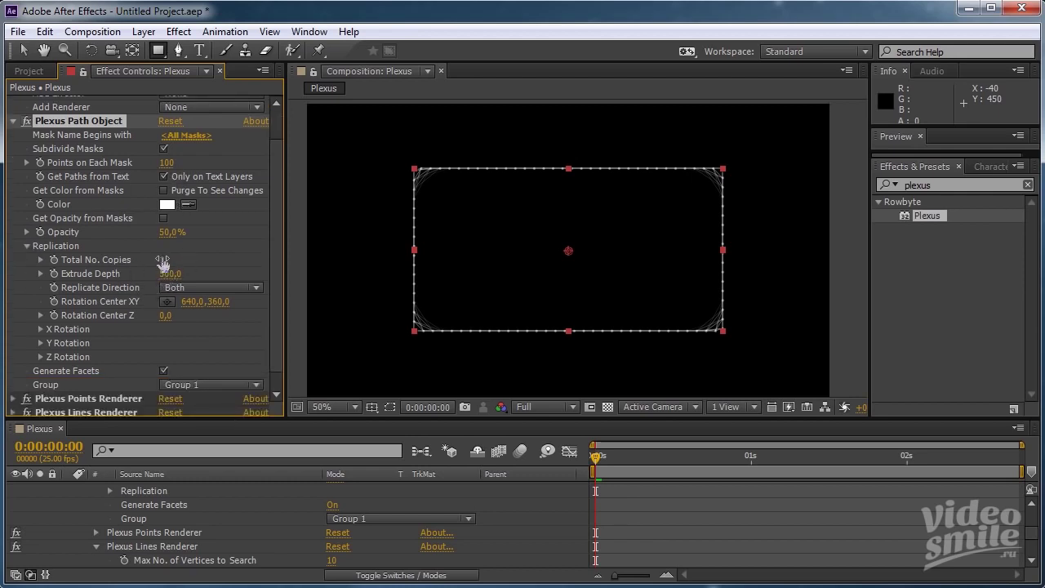
click(162, 260)
text(5)
key(Return)
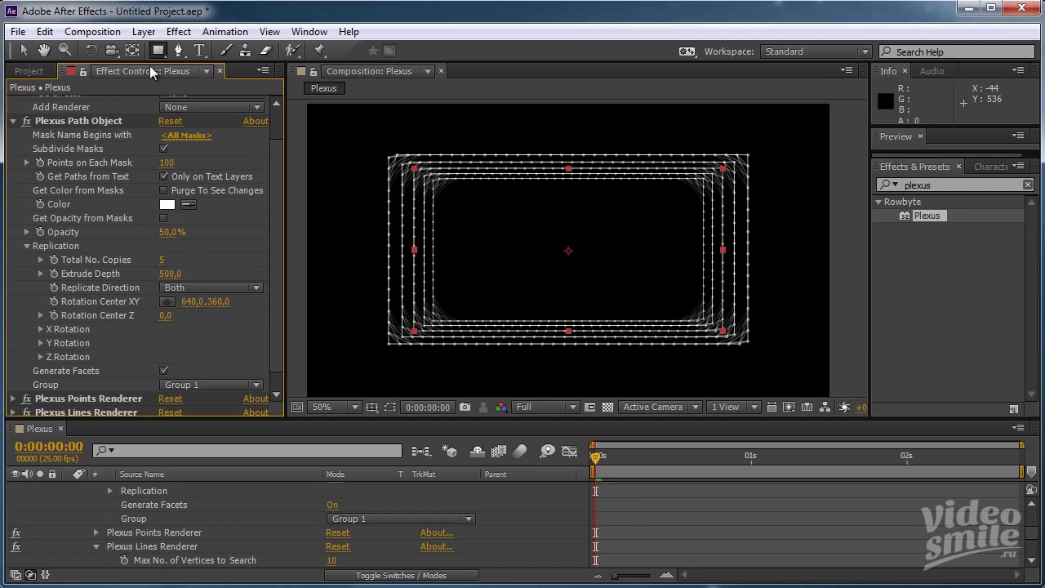
Create a new camera layer, Camera 1, with the default 50mm settings.
click(144, 32)
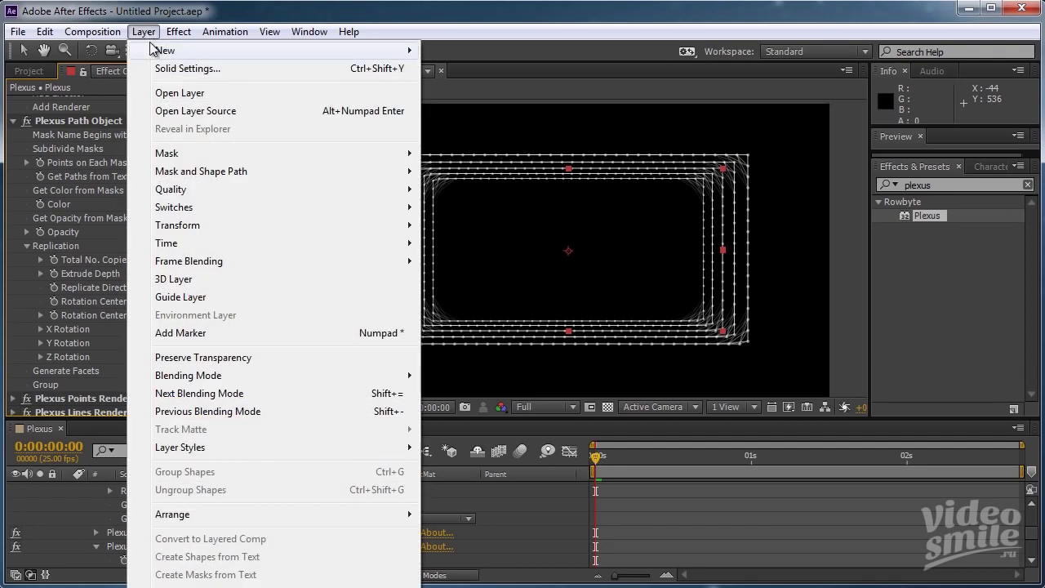
mouse_move(391, 52)
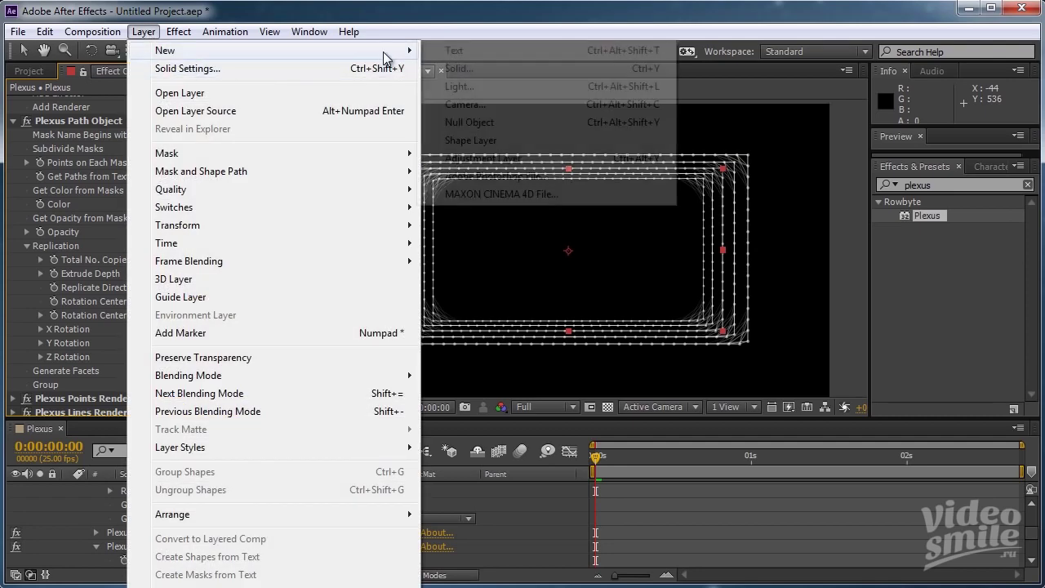
click(468, 109)
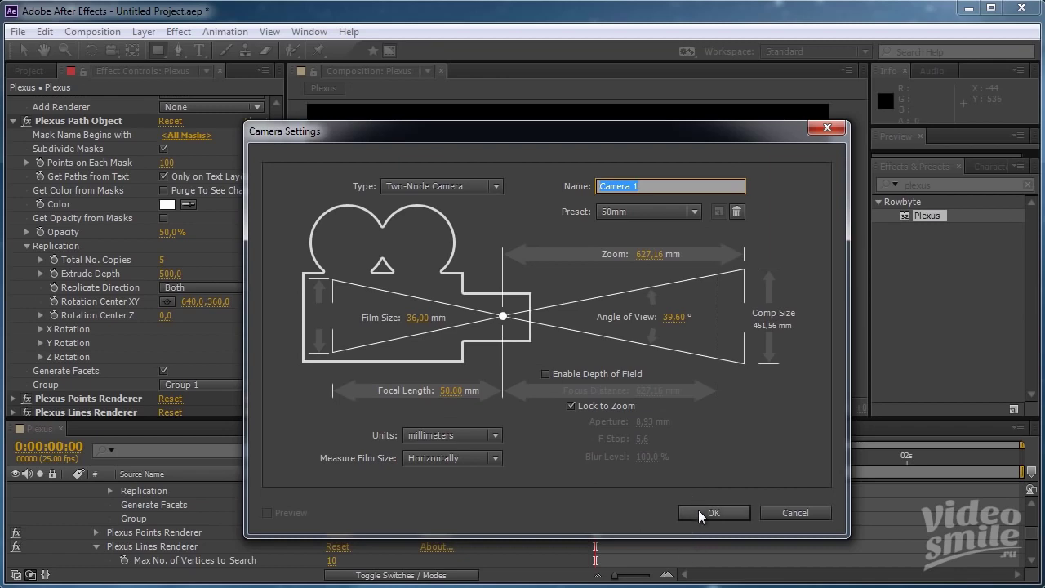
click(698, 509)
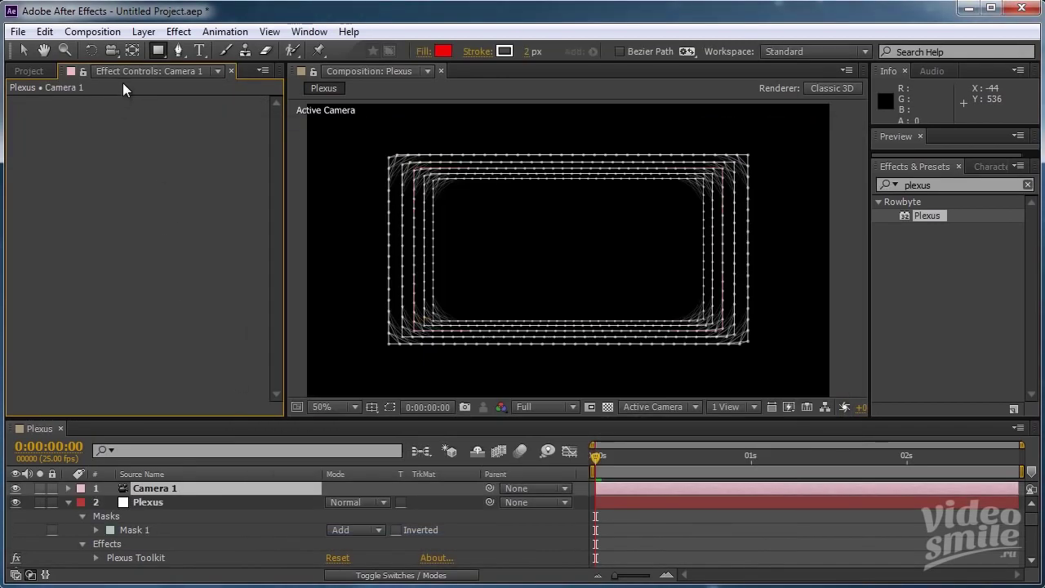
Orbit the camera to show the rectangles in depth, then select the Plexus layer.
click(111, 52)
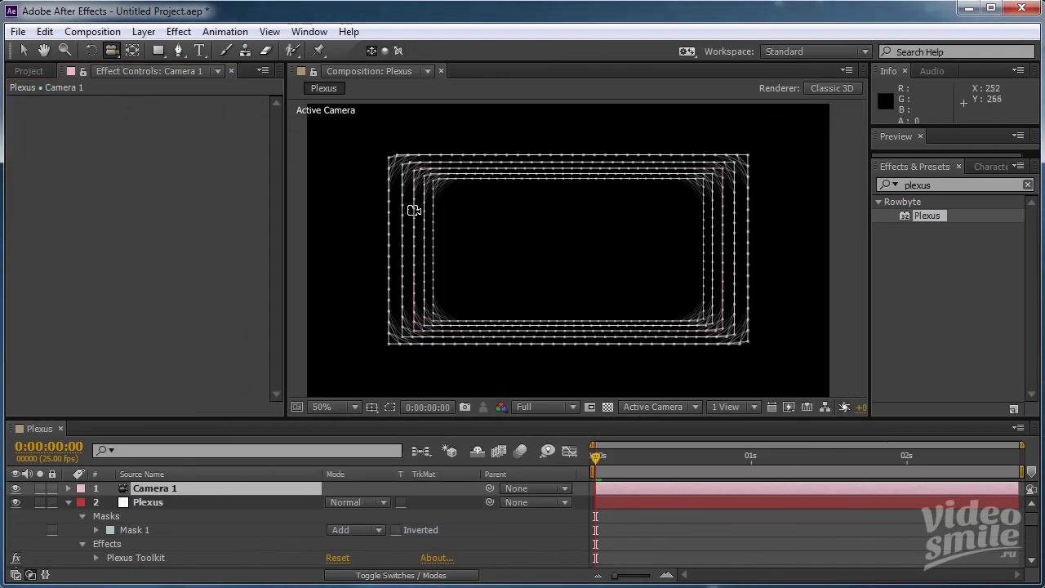
click(395, 164)
drag(394, 163, 476, 192)
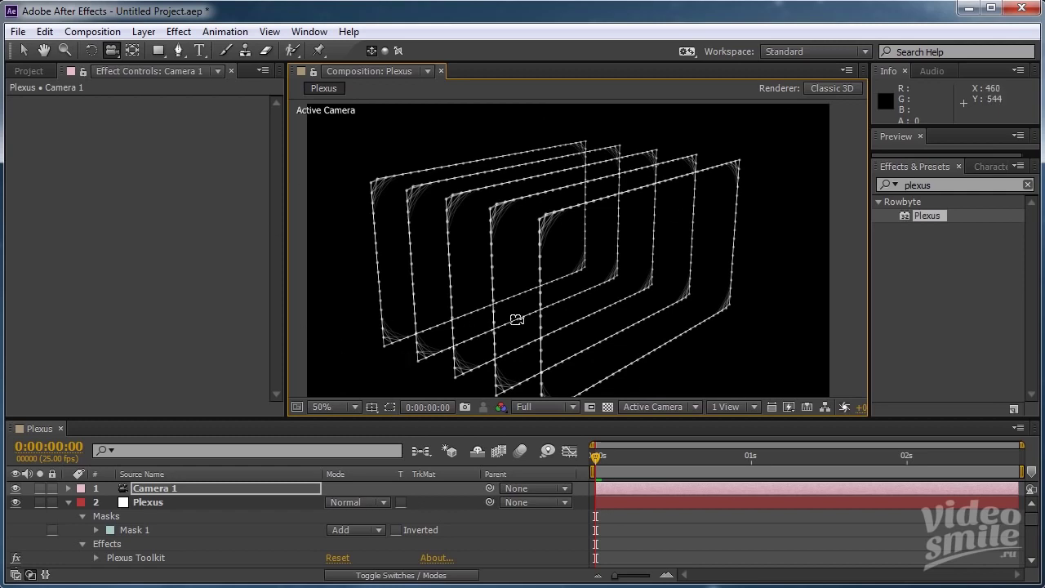
mouse_move(502, 319)
mouse_down()
mouse_move(447, 260)
mouse_move(598, 291)
mouse_move(532, 329)
mouse_move(492, 308)
mouse_move(480, 320)
mouse_up()
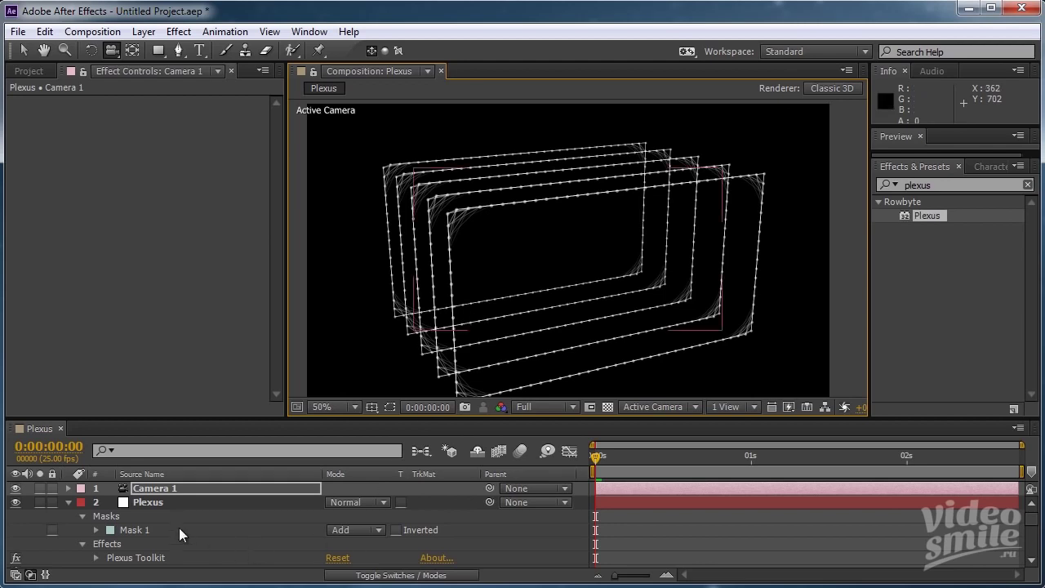
click(142, 505)
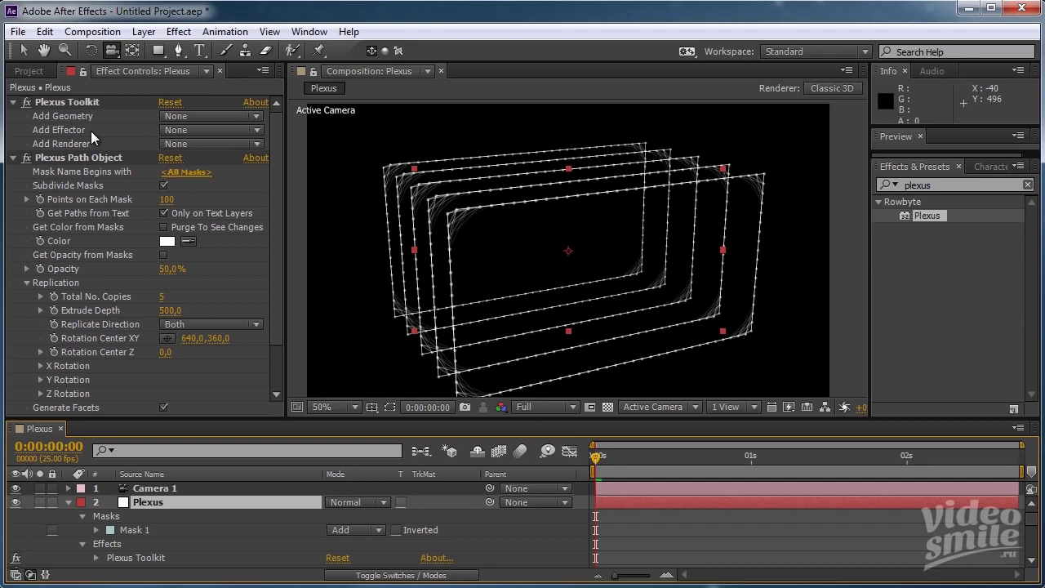
Collapse Plexus Path Object and add a Plexus Noise Effector applied to Position.
click(12, 158)
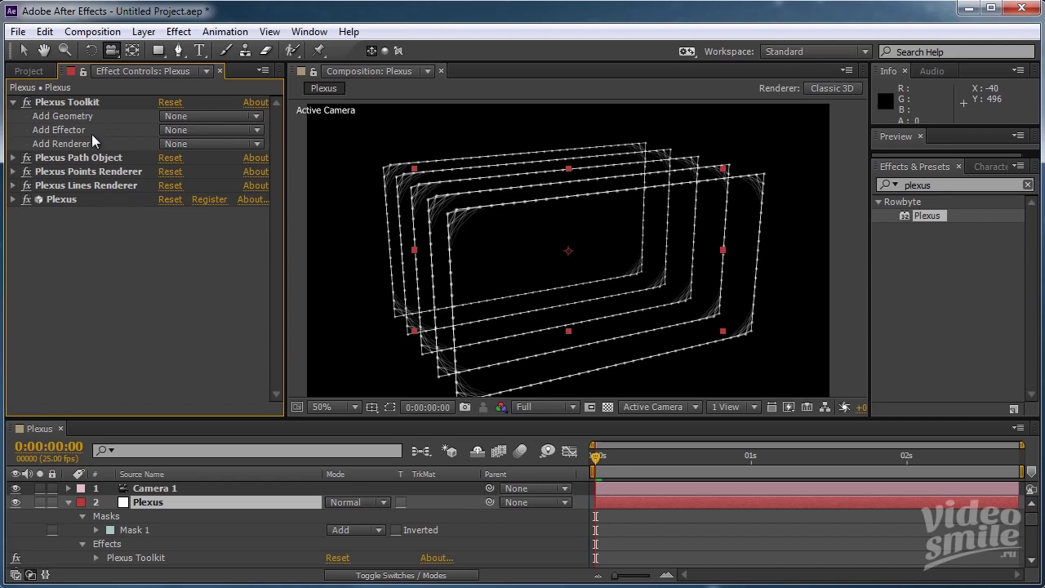
click(258, 132)
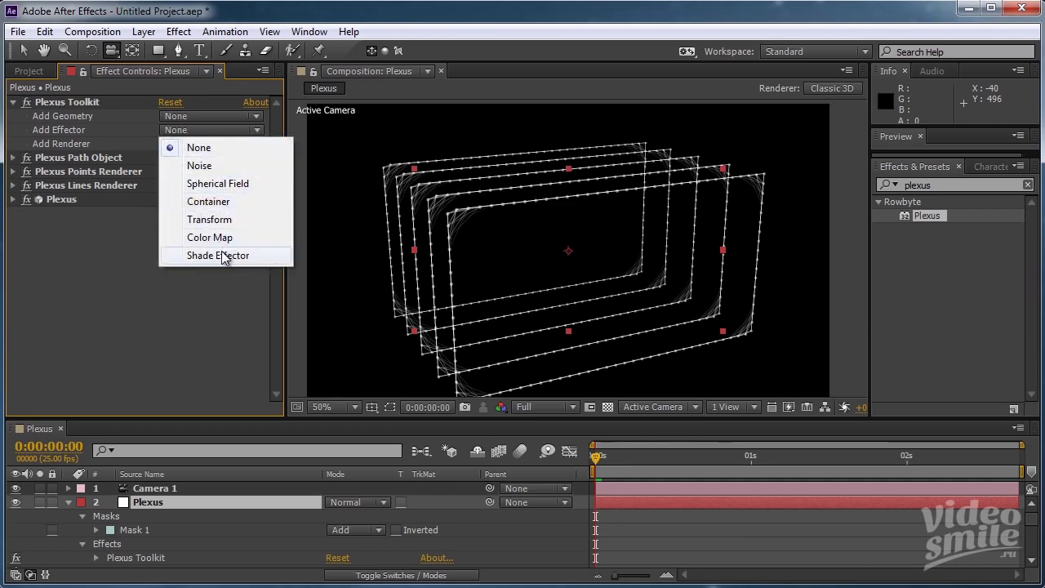
click(196, 166)
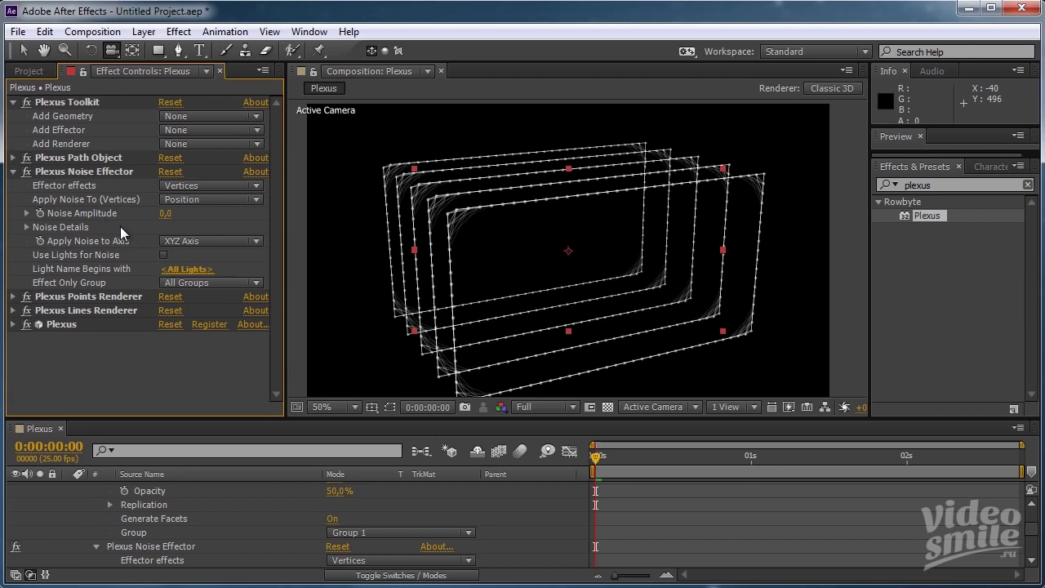
click(191, 204)
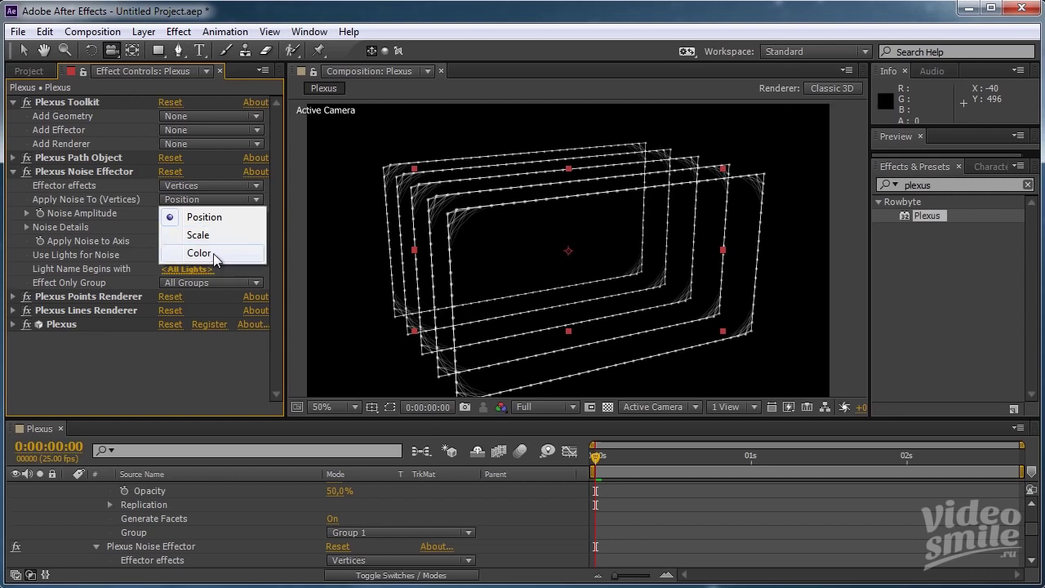
click(128, 216)
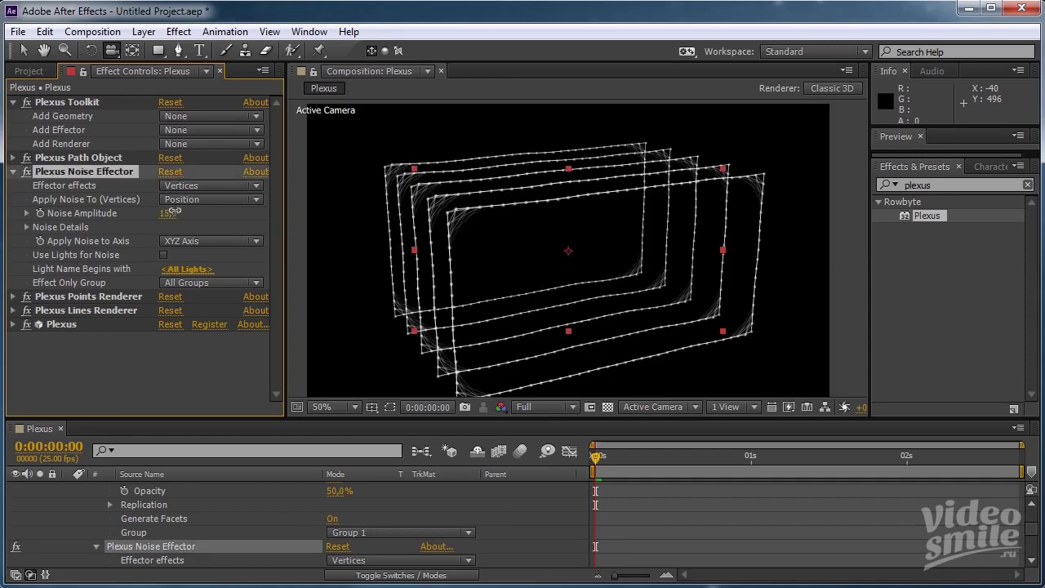
mouse_move(164, 214)
mouse_down()
mouse_move(322, 202)
mouse_move(1041, 205)
mouse_move(704, 175)
mouse_up()
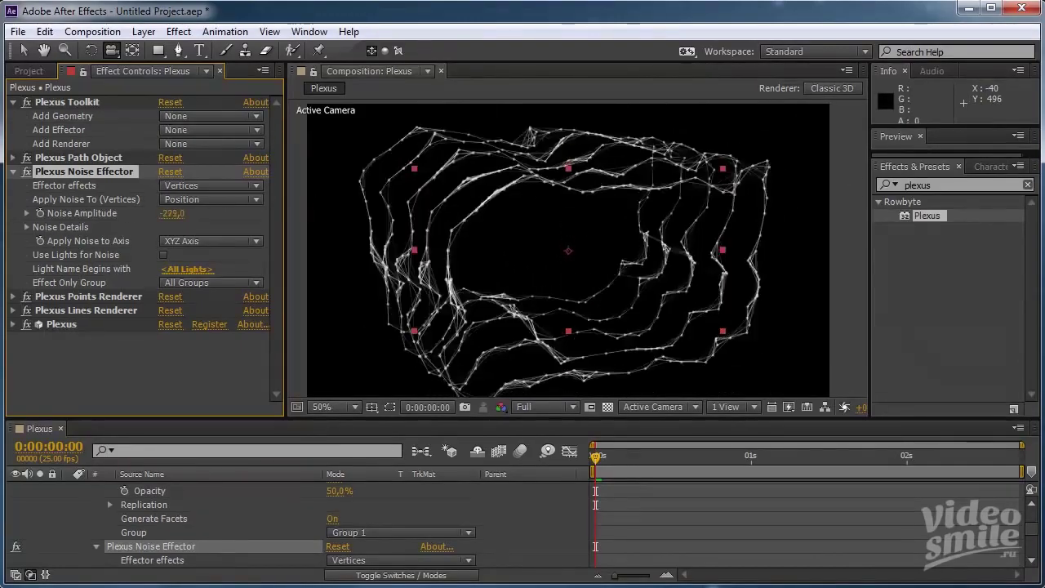
mouse_move(703, 175)
mouse_down()
mouse_move(344, 174)
mouse_move(560, 232)
mouse_move(318, 299)
mouse_up()
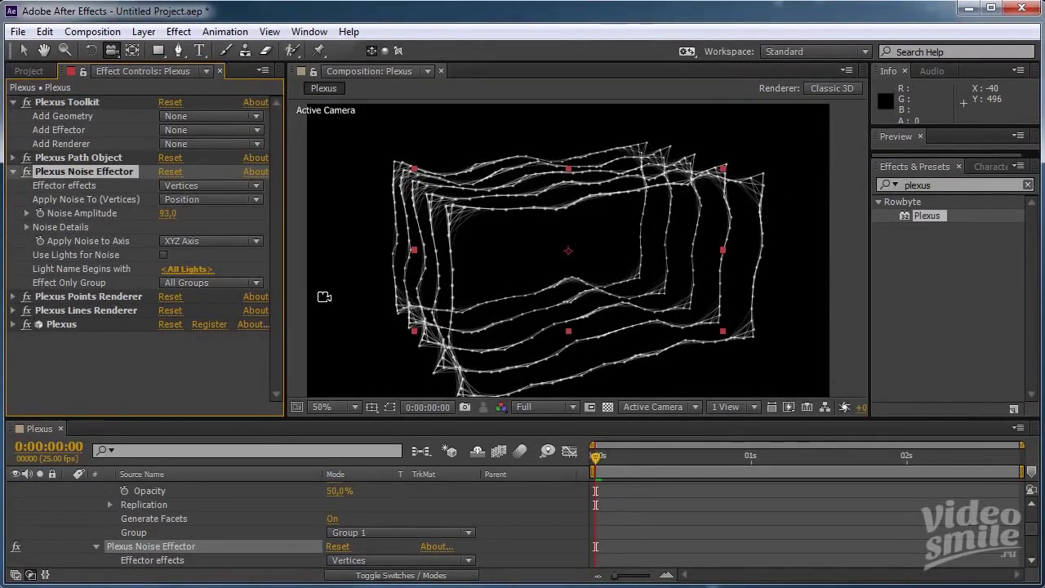
click(169, 213)
text(0)
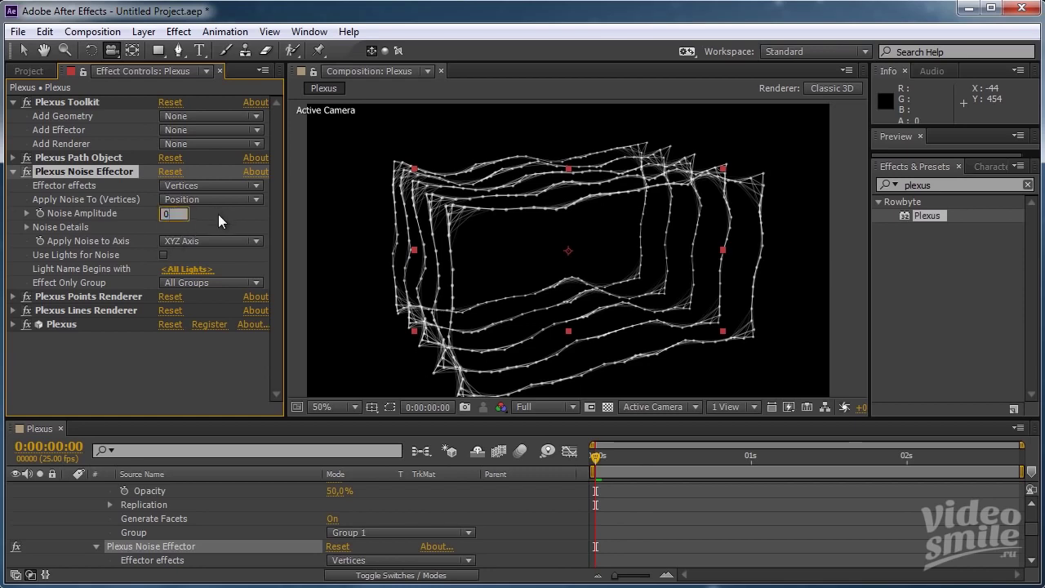
click(218, 214)
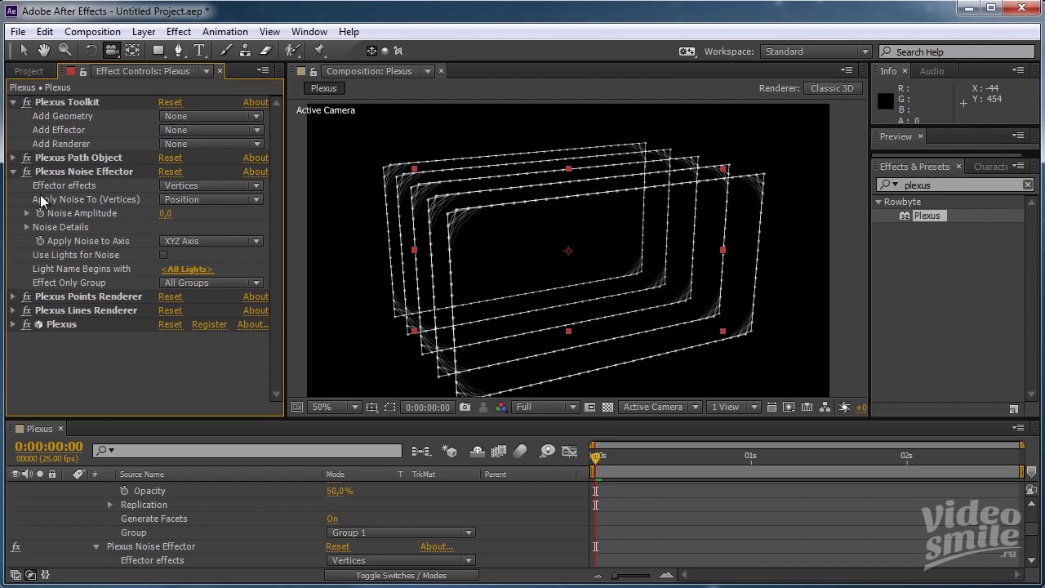
Delete the Path Object, Noise Effector, Points Renderer and Lines Renderer effects.
click(99, 160)
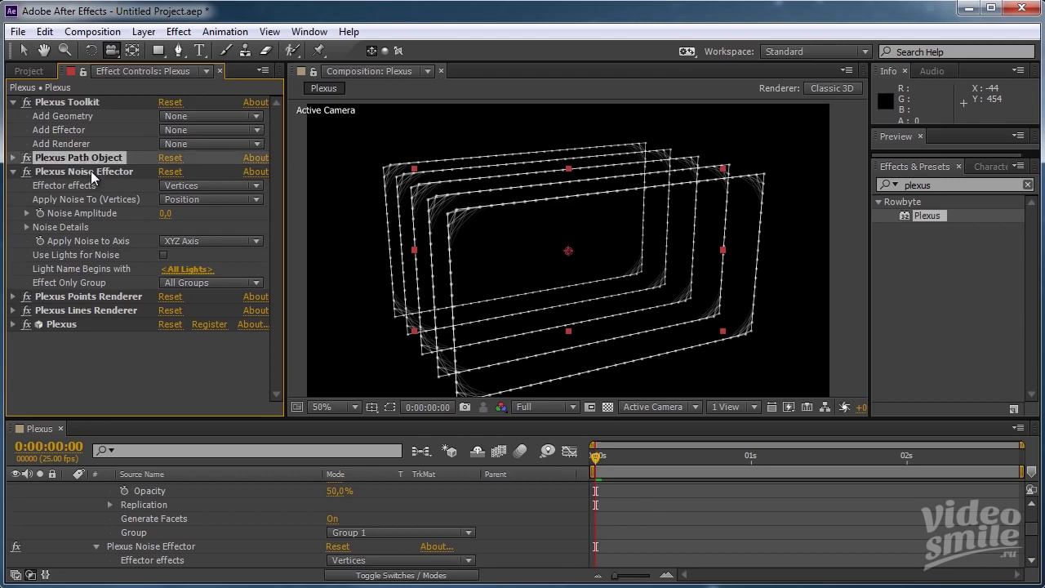
ctrl+click(91, 170)
ctrl+click(104, 296)
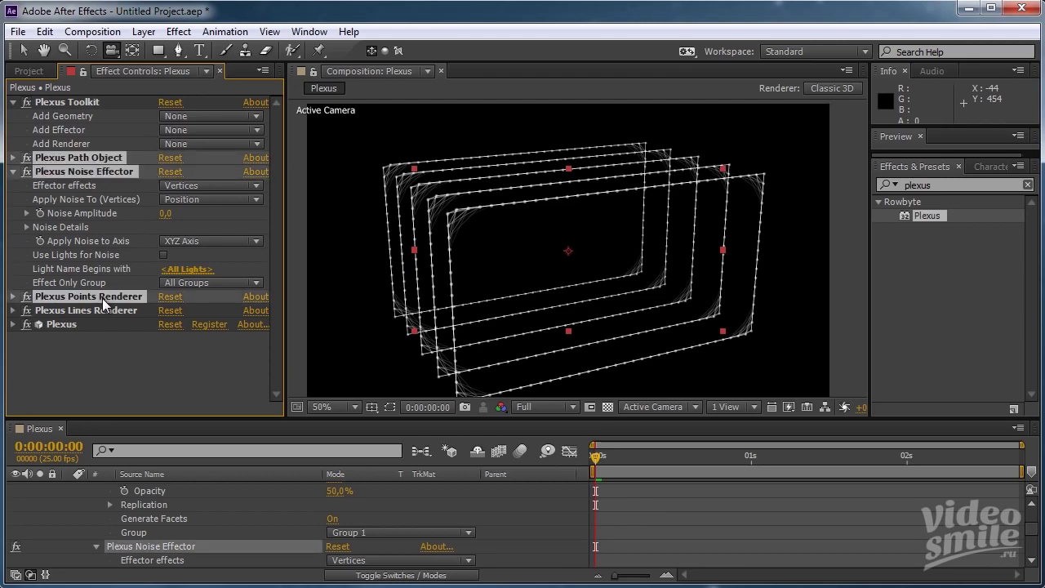
ctrl+click(104, 311)
key(Delete)
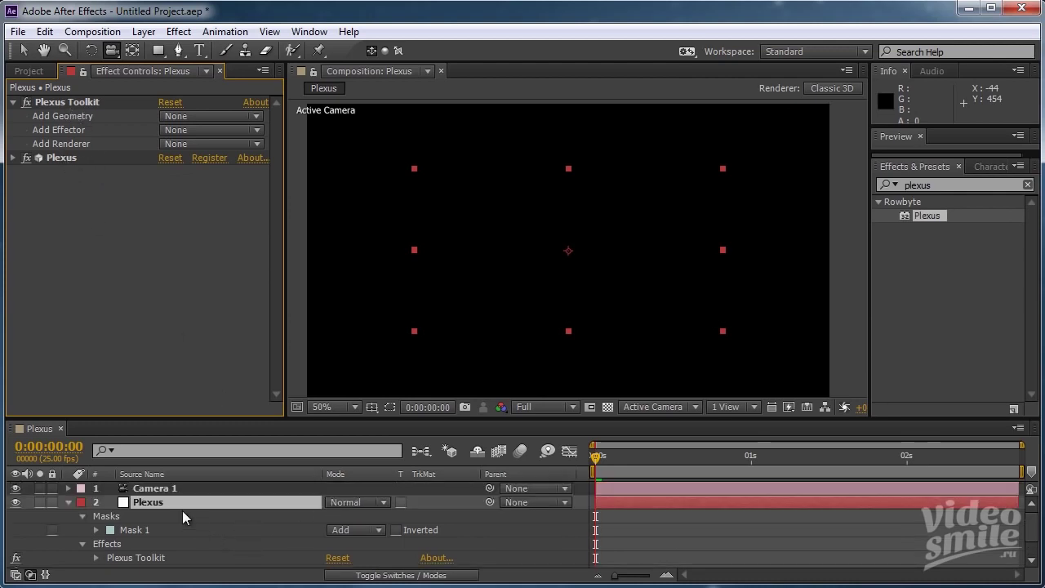
Delete the Camera 1 layer and reselect the Plexus layer's remaining effects.
click(155, 488)
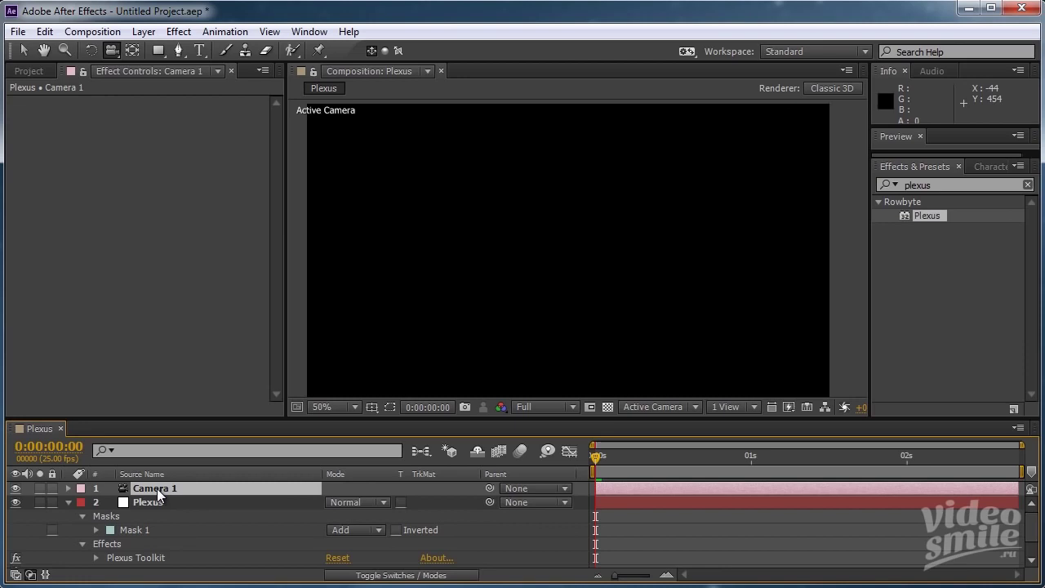
key(Delete)
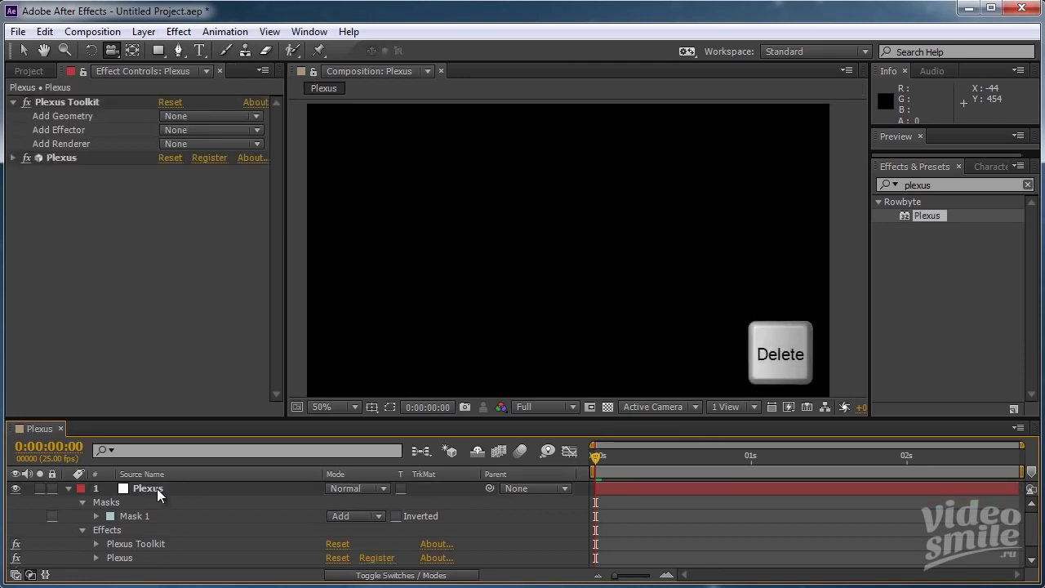
click(157, 488)
click(122, 250)
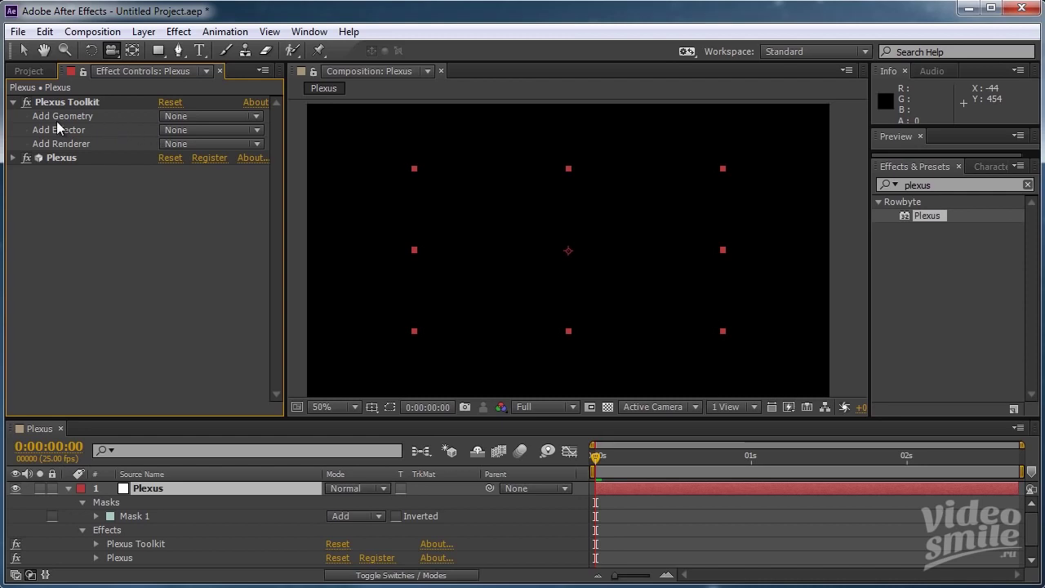
click(180, 115)
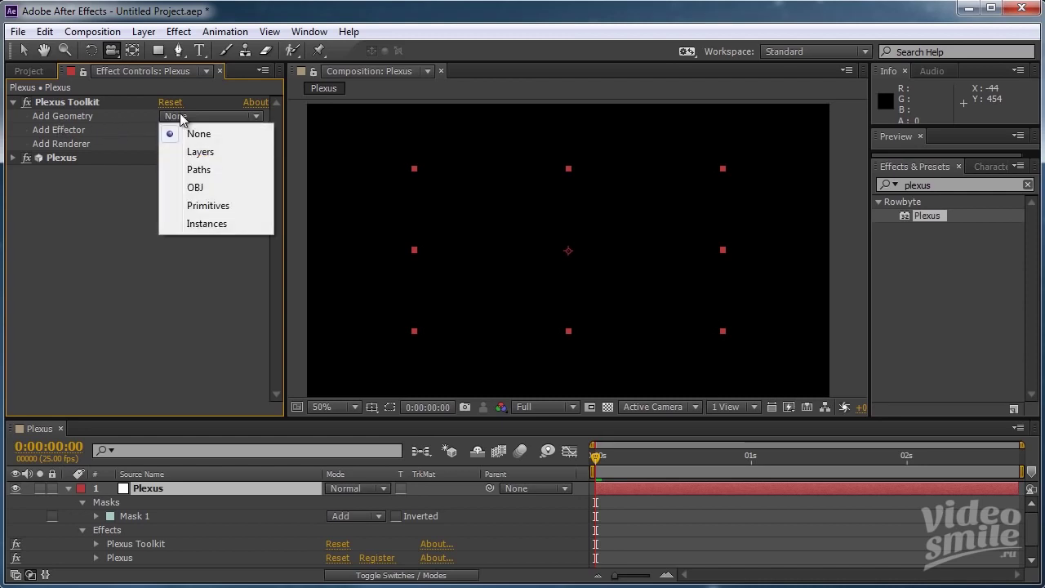
Add Layers geometry to the Plexus and delete Mask 1 from the layer.
click(214, 155)
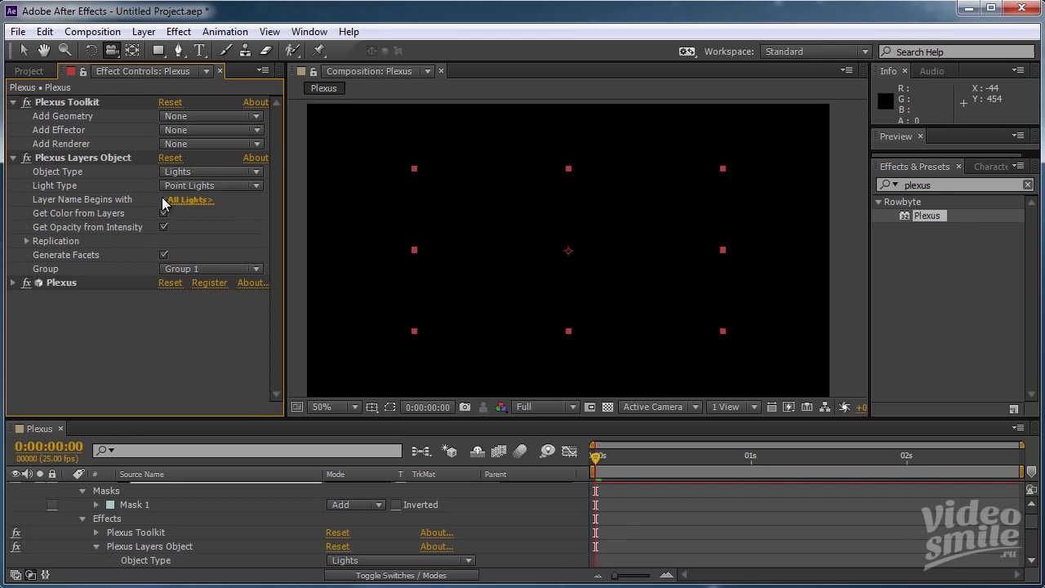
click(127, 505)
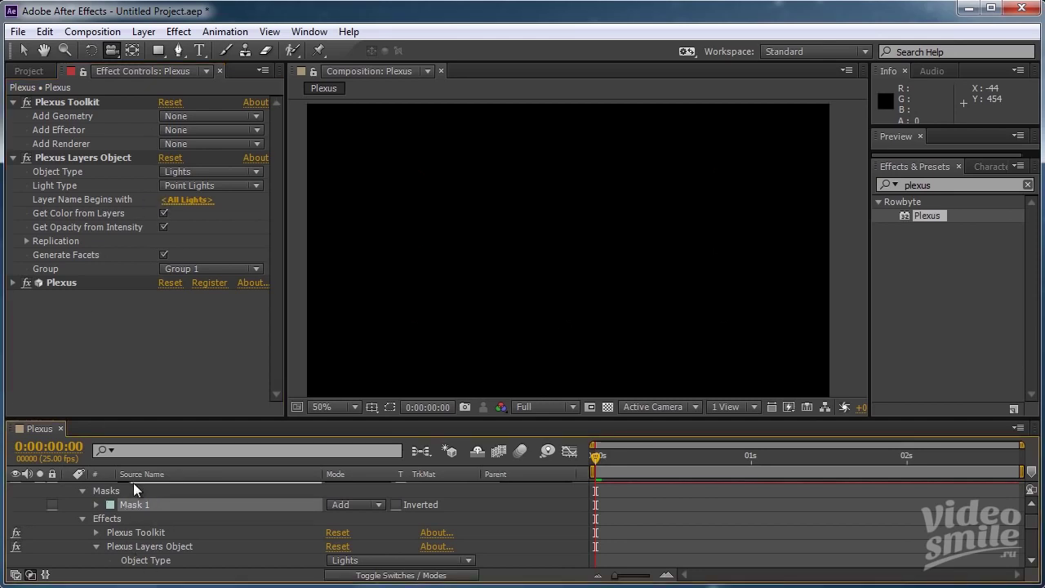
key(Delete)
scroll(167, 505, up, 1)
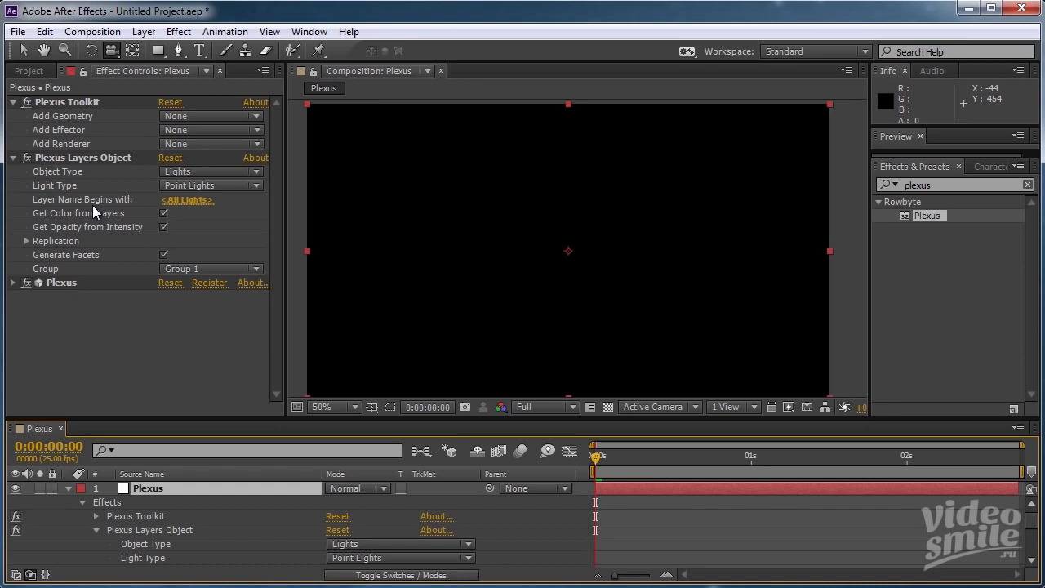
Create a default point light, Light 1, and drag it right along its X axis.
click(23, 49)
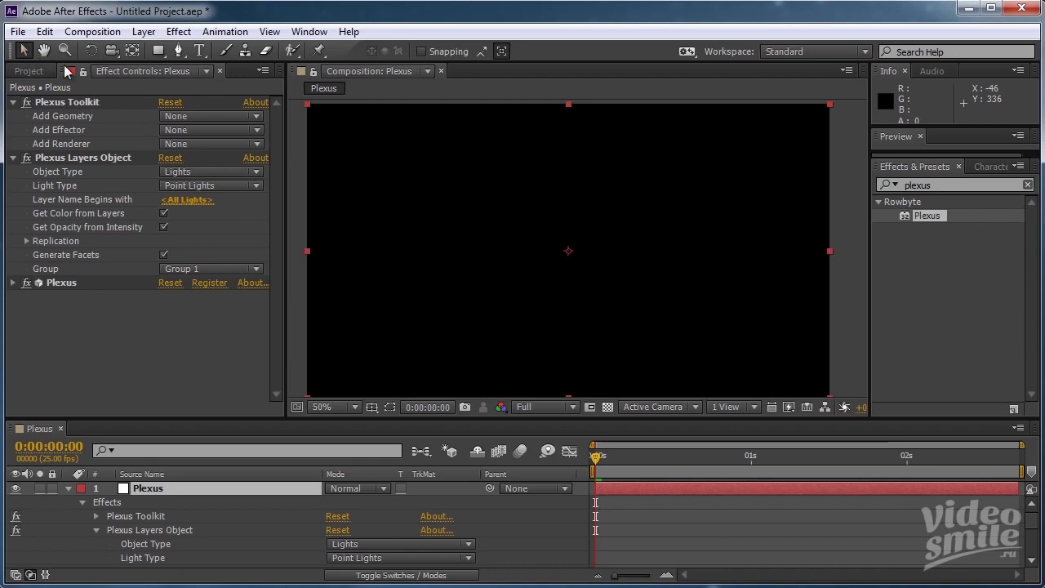
click(143, 31)
mouse_move(338, 56)
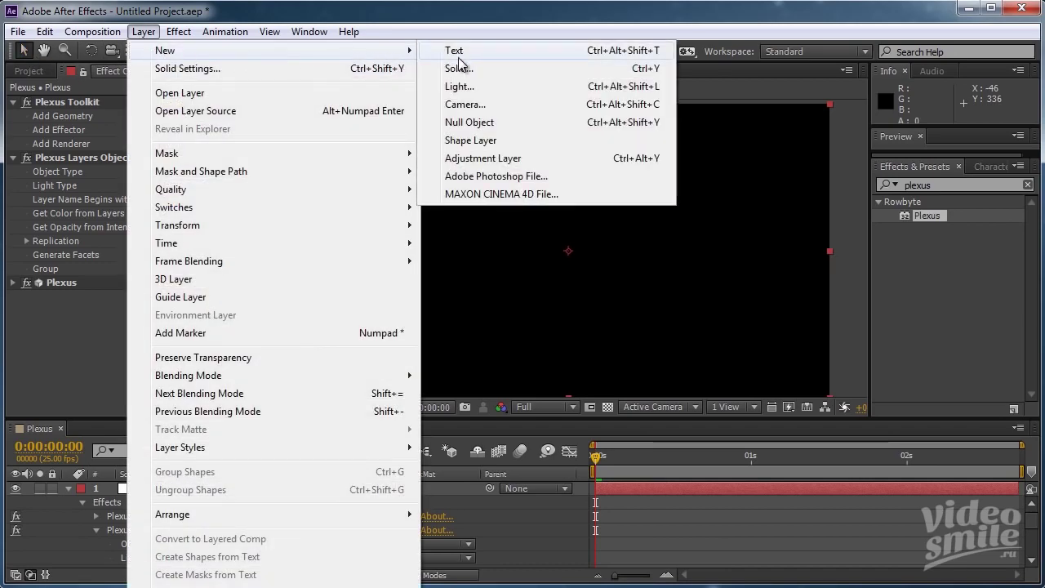
click(482, 87)
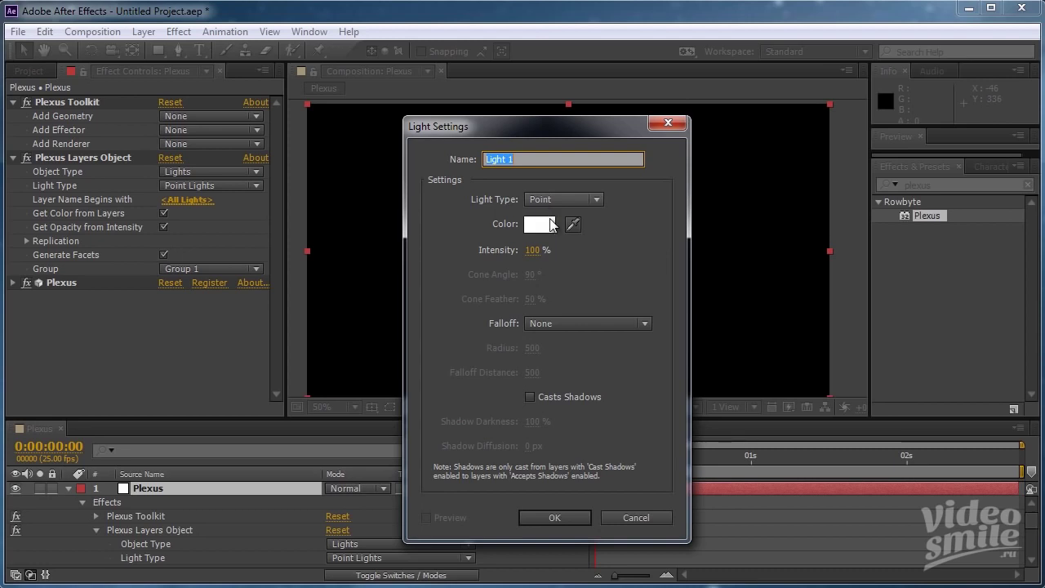
click(559, 518)
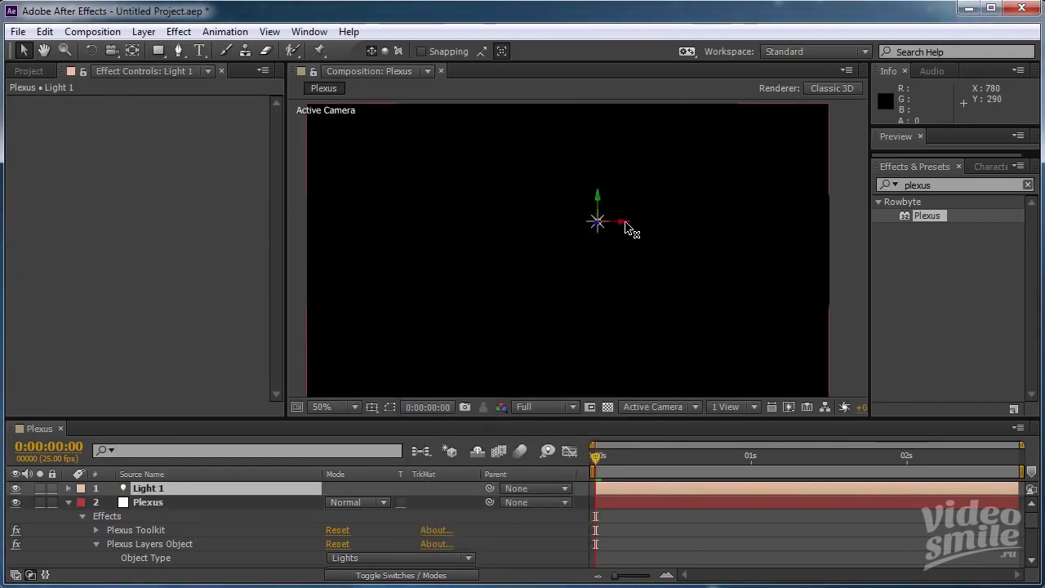
mouse_move(630, 226)
mouse_down()
mouse_move(708, 227)
mouse_move(692, 227)
mouse_up()
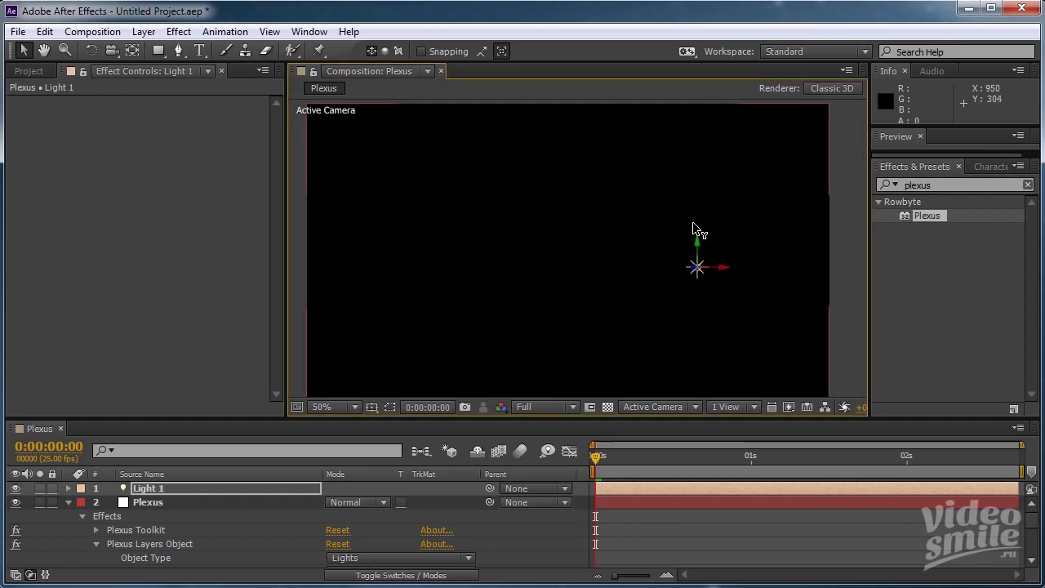
Duplicate Light 1, move Light 2 to the left, and reselect the Plexus layer.
click(169, 489)
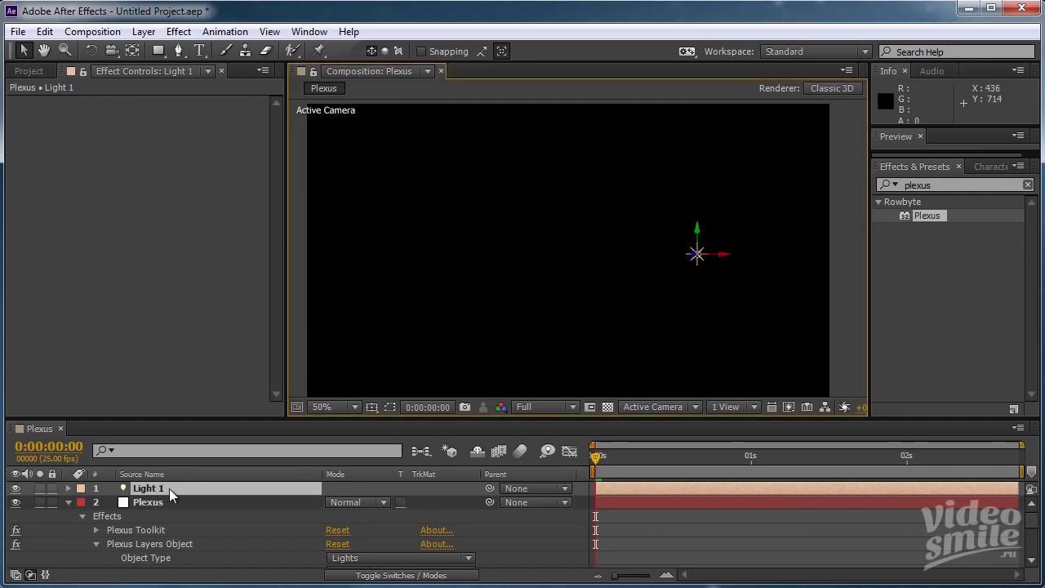
key(ctrl+d)
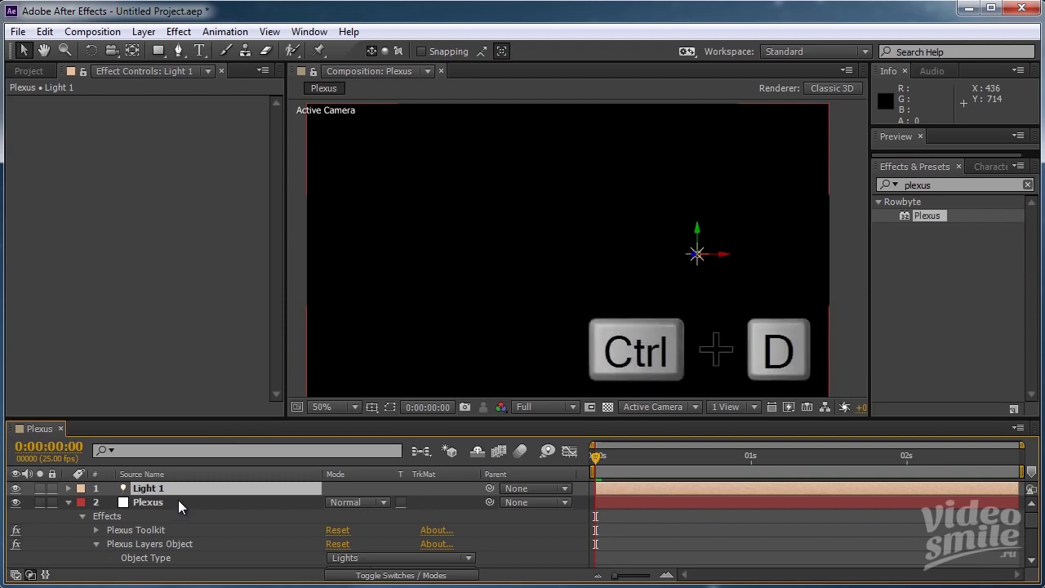
key(ctrl+d)
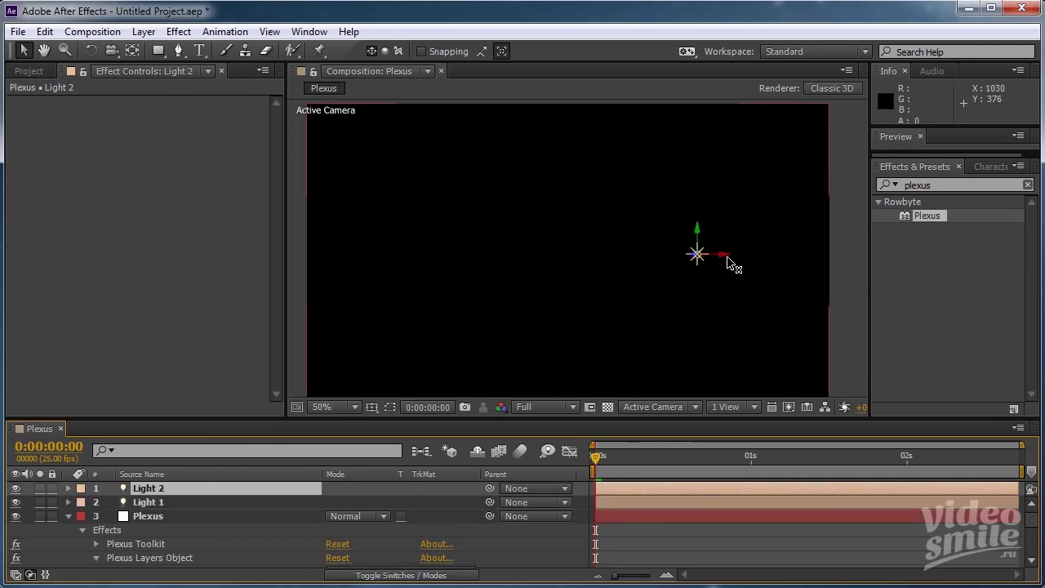
drag(729, 263, 544, 249)
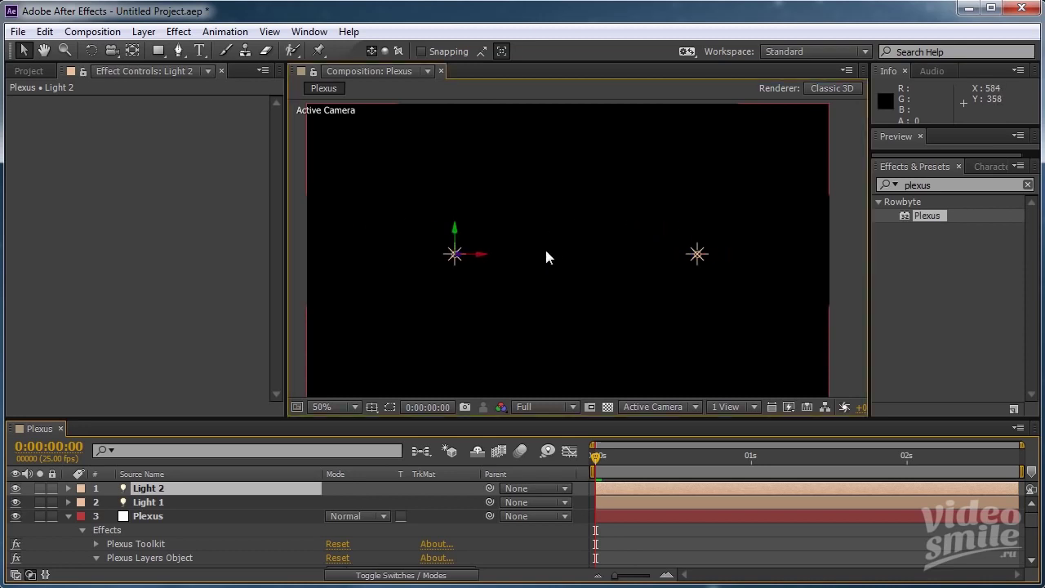
click(148, 516)
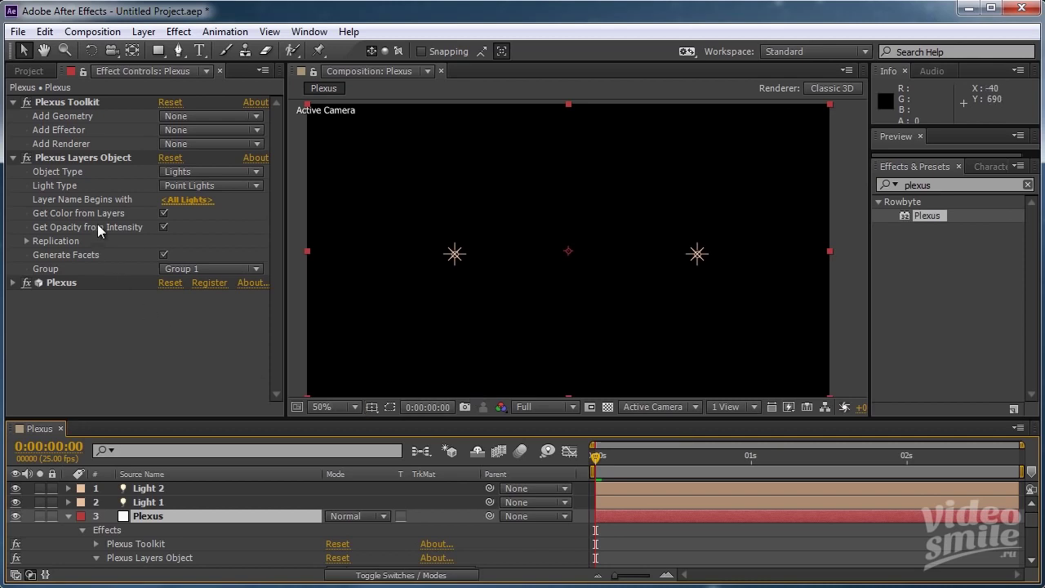
Add a Plexus Points Renderer and scrub its Points Size up to 21.10.
click(192, 144)
click(201, 179)
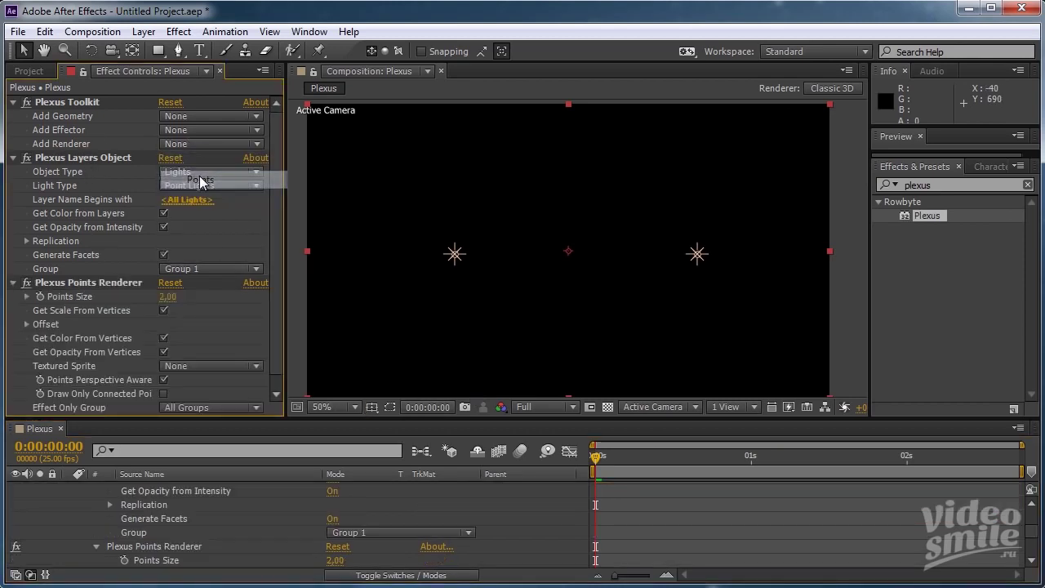
scroll(84, 320, down, 1)
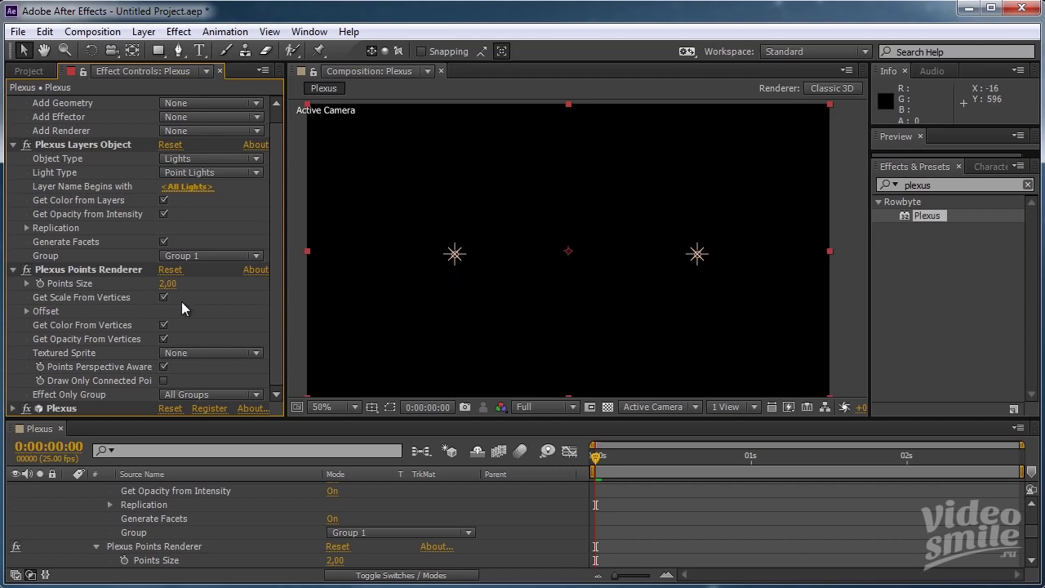
drag(167, 284, 310, 275)
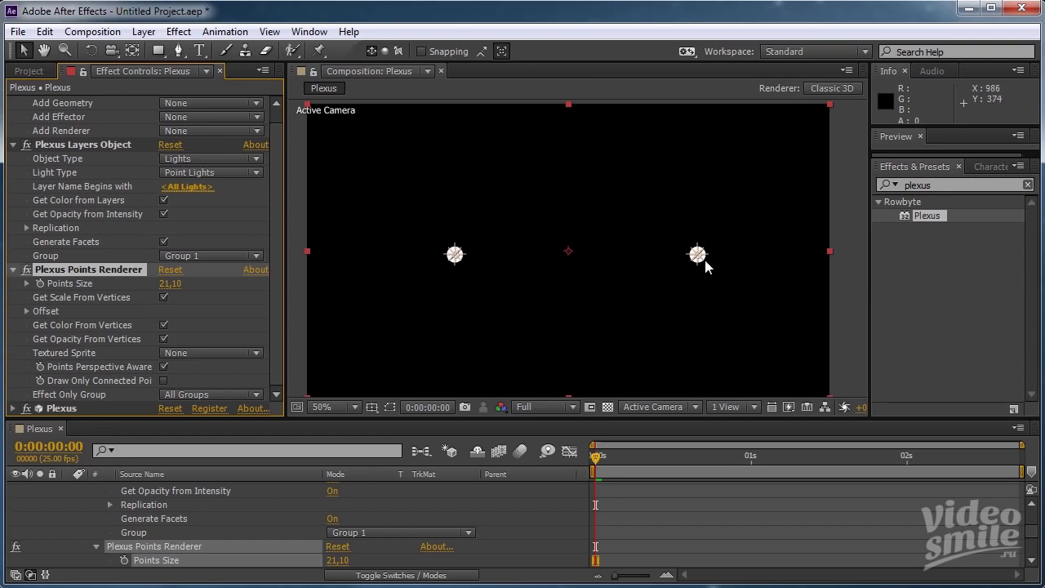
scroll(133, 237, up, 1)
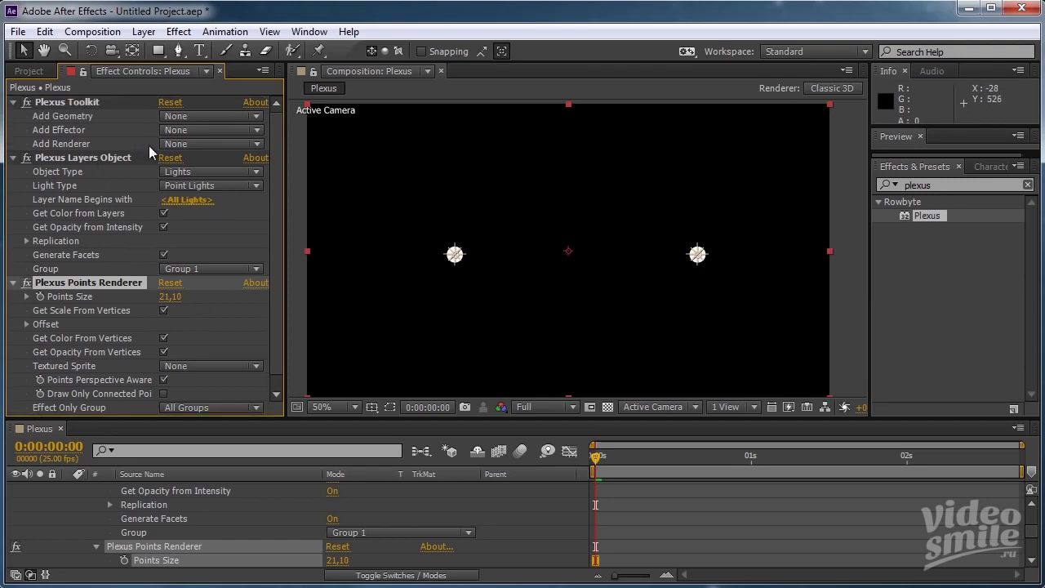
click(185, 144)
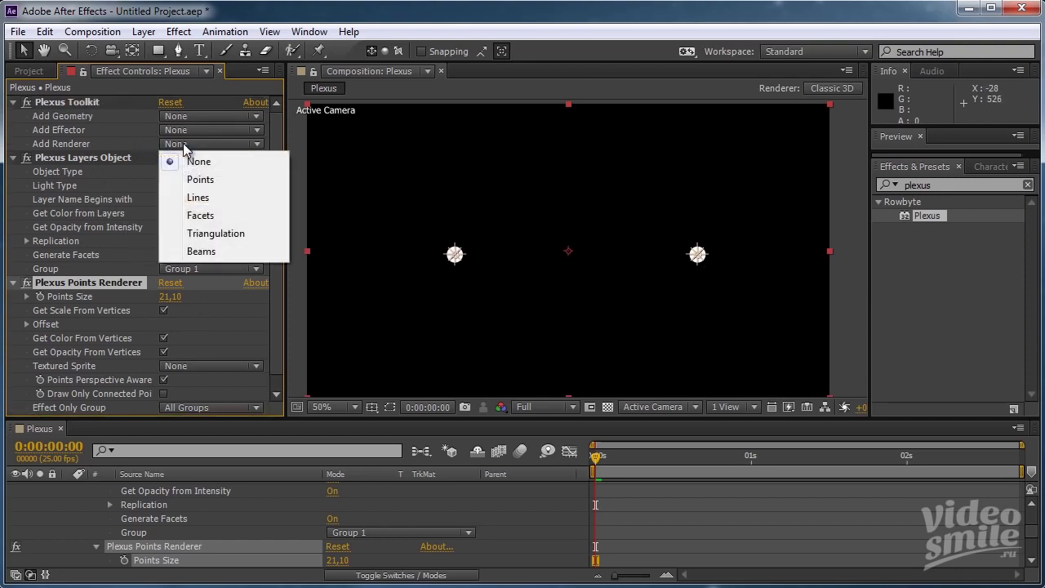
Add a Plexus Lines Renderer with Maximum Distance 936 and Get Opacity From Vertices off.
click(209, 202)
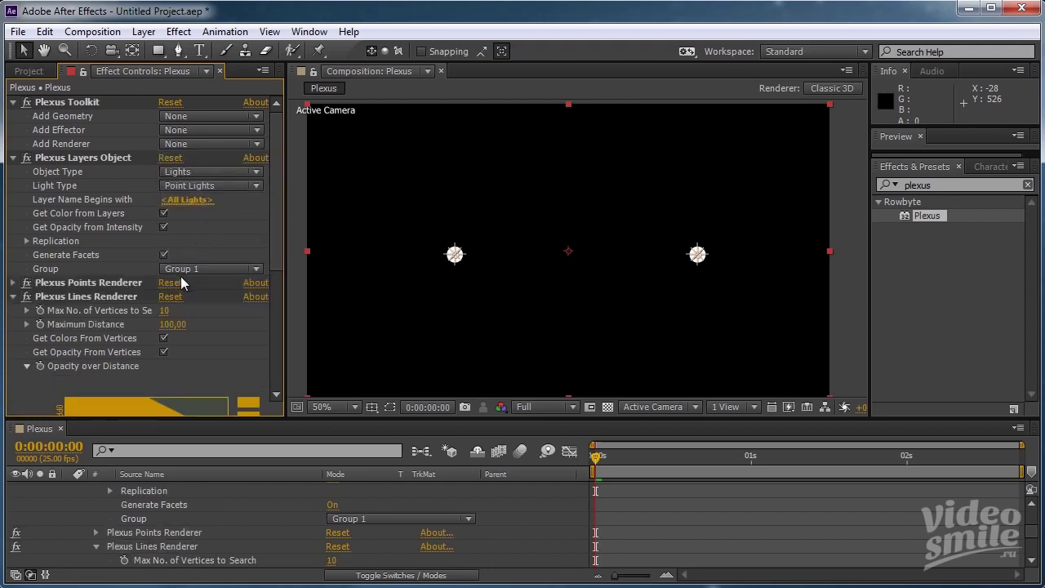
scroll(181, 276, down, 5)
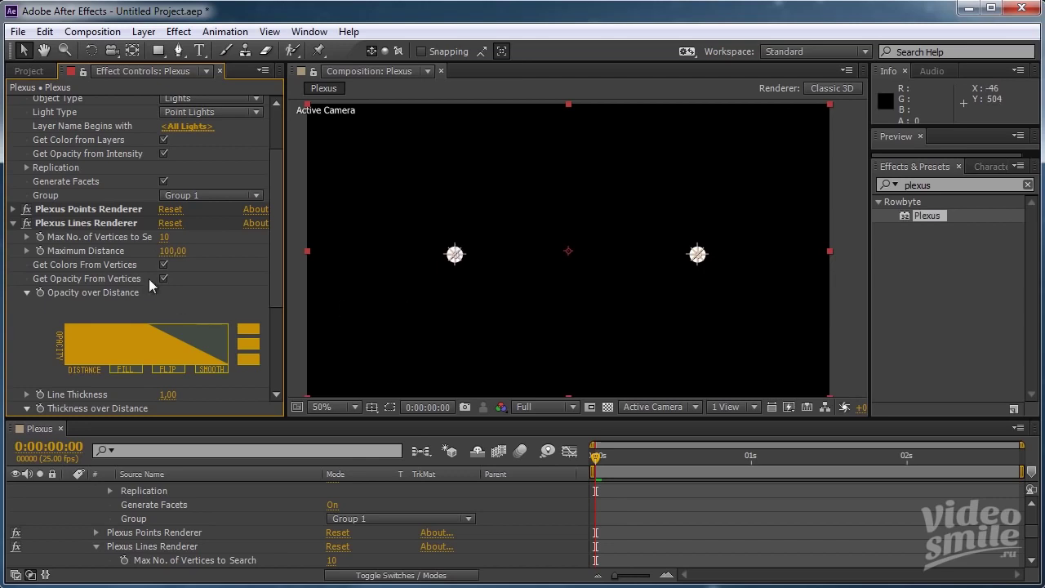
click(52, 225)
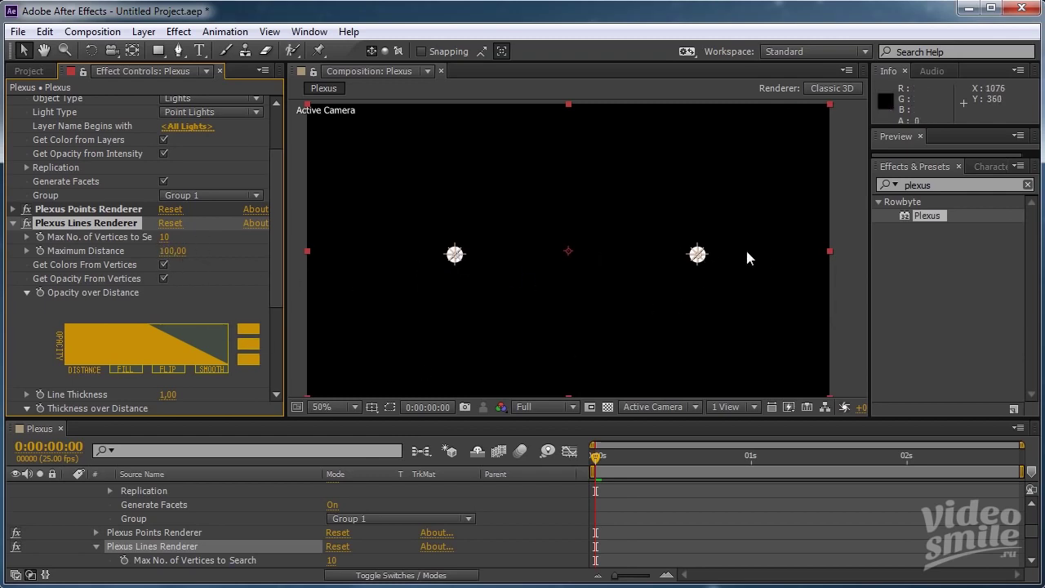
drag(171, 255, 859, 254)
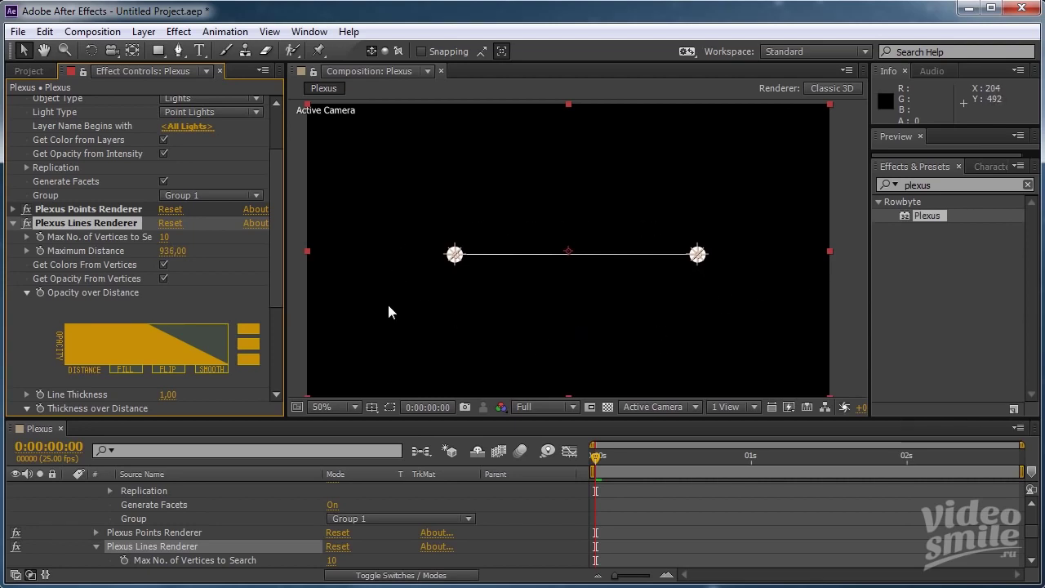
click(163, 279)
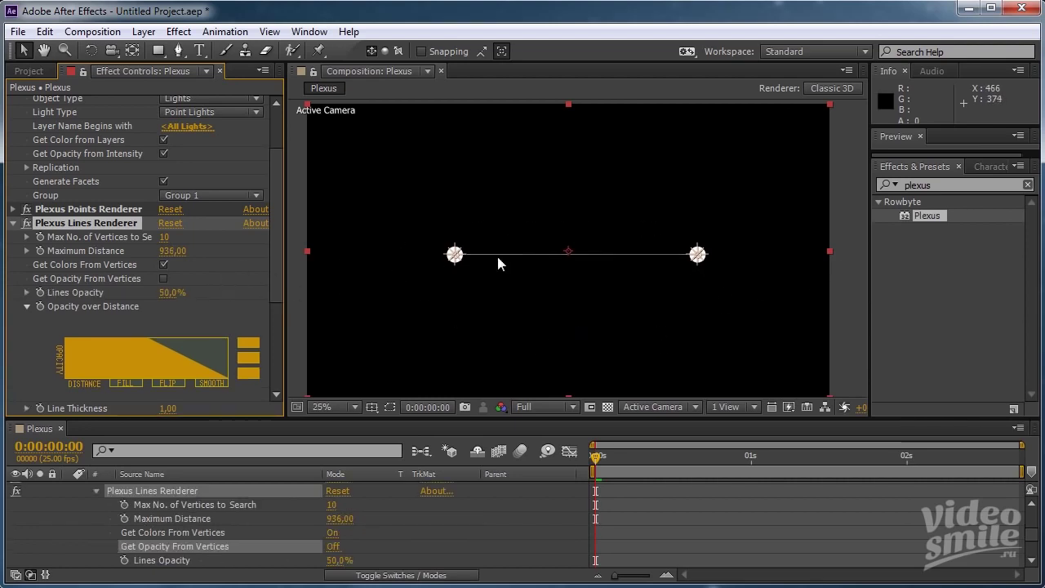
scroll(497, 254, up, 2)
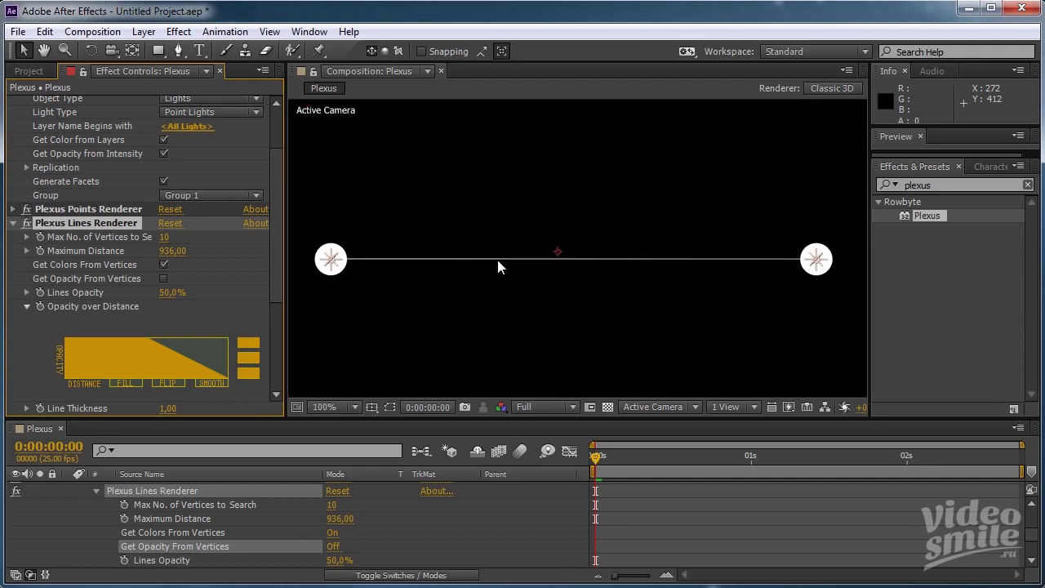
scroll(498, 260, down, 2)
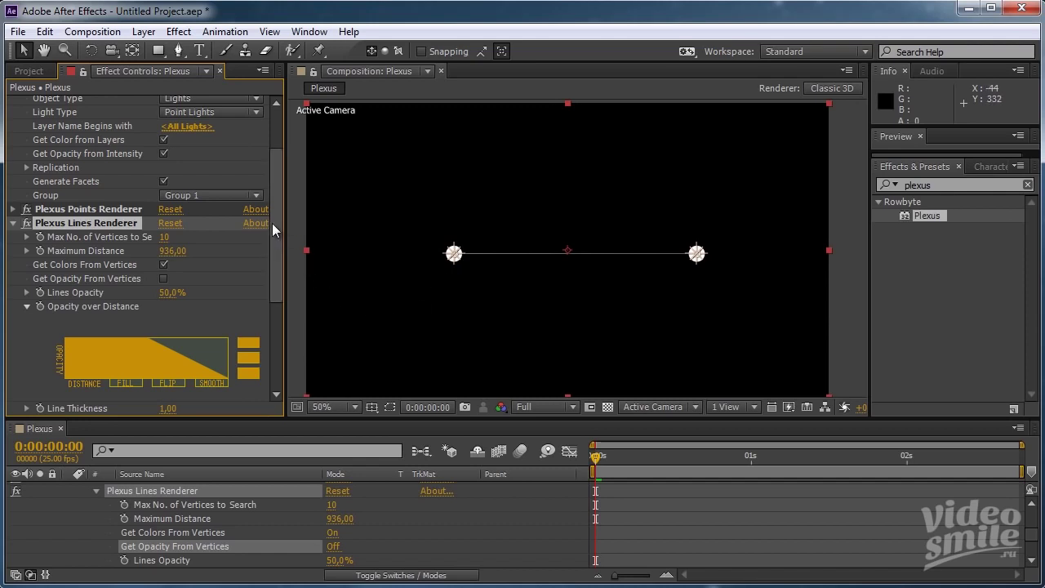
Set the Plexus Line Thickness to 14.
drag(274, 223, 289, 282)
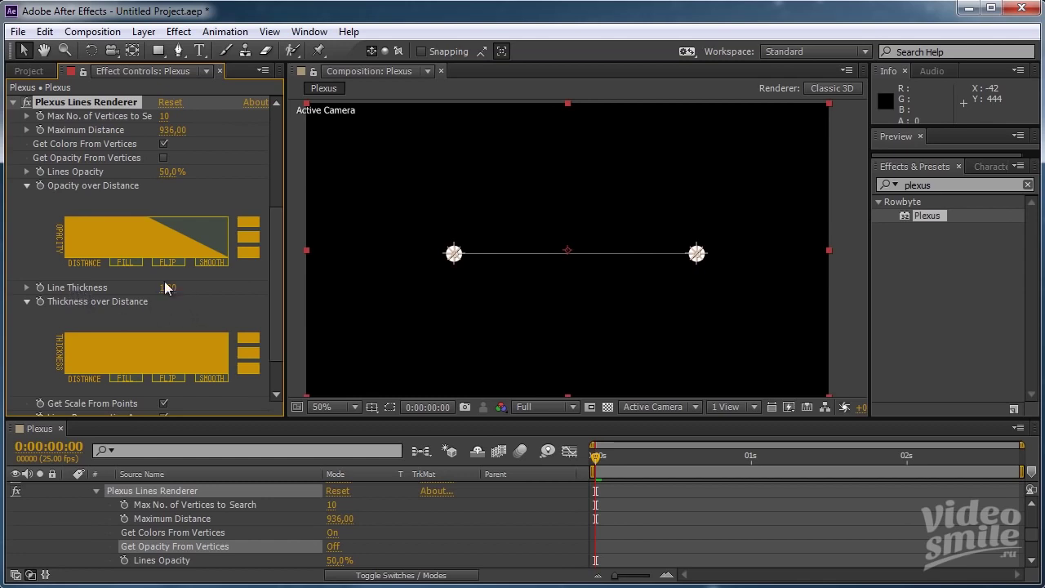
drag(169, 288, 183, 291)
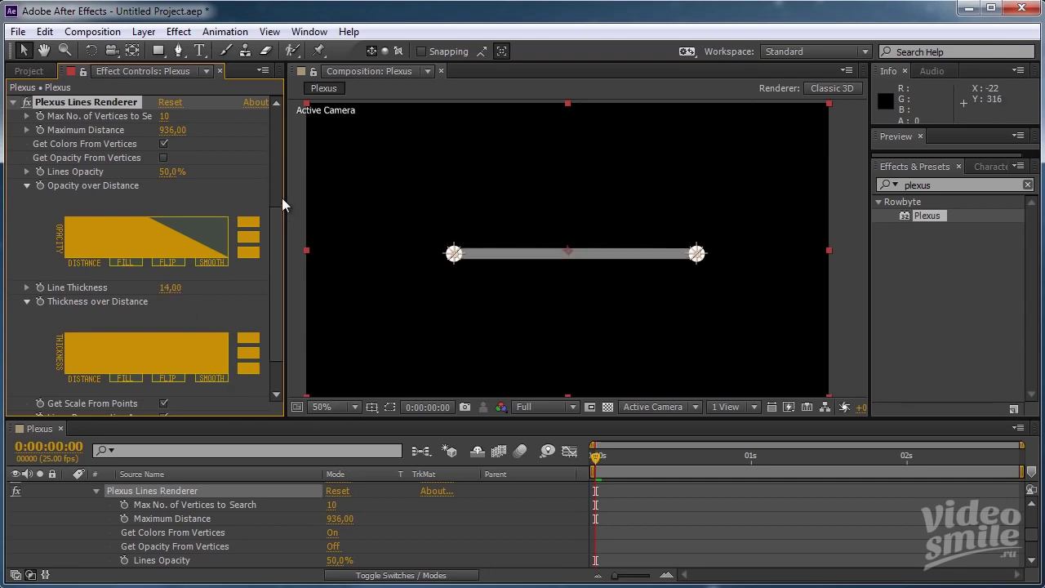
scroll(278, 234, down, 1)
scroll(279, 229, up, 1)
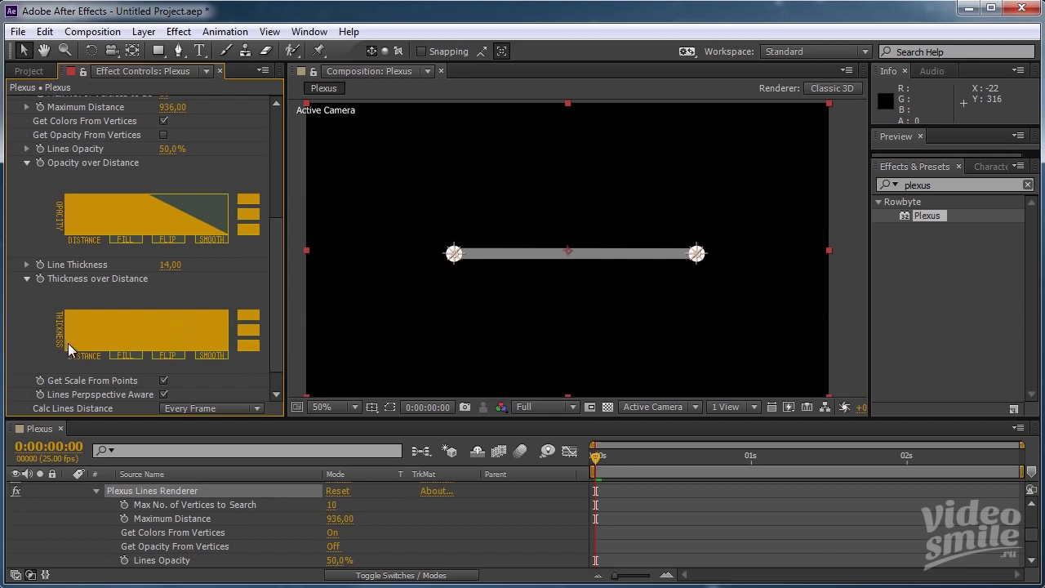
Make line opacity fall off linearly and thickness taper with distance.
drag(288, 241, 368, 258)
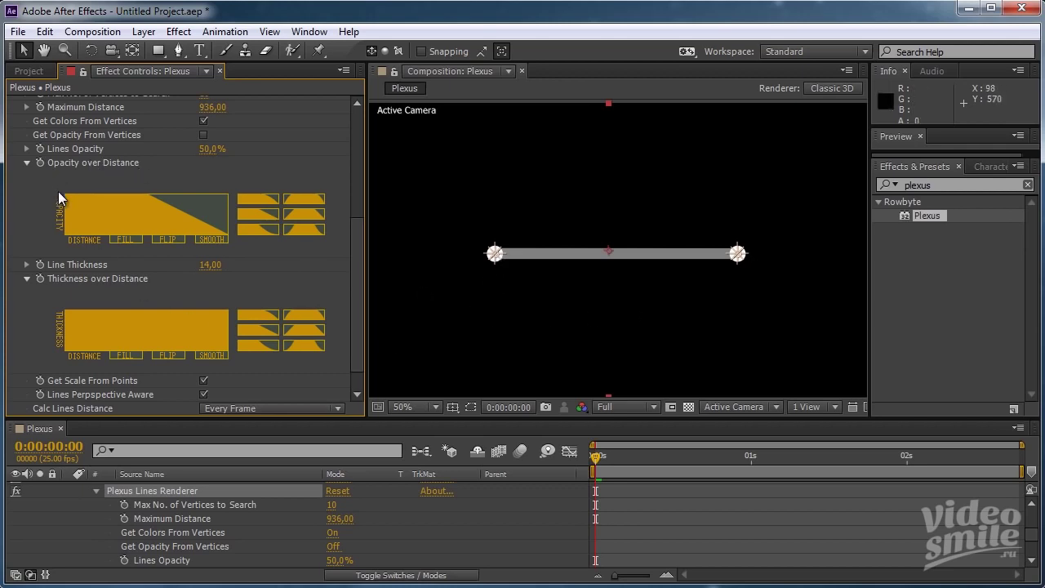
drag(117, 209, 226, 232)
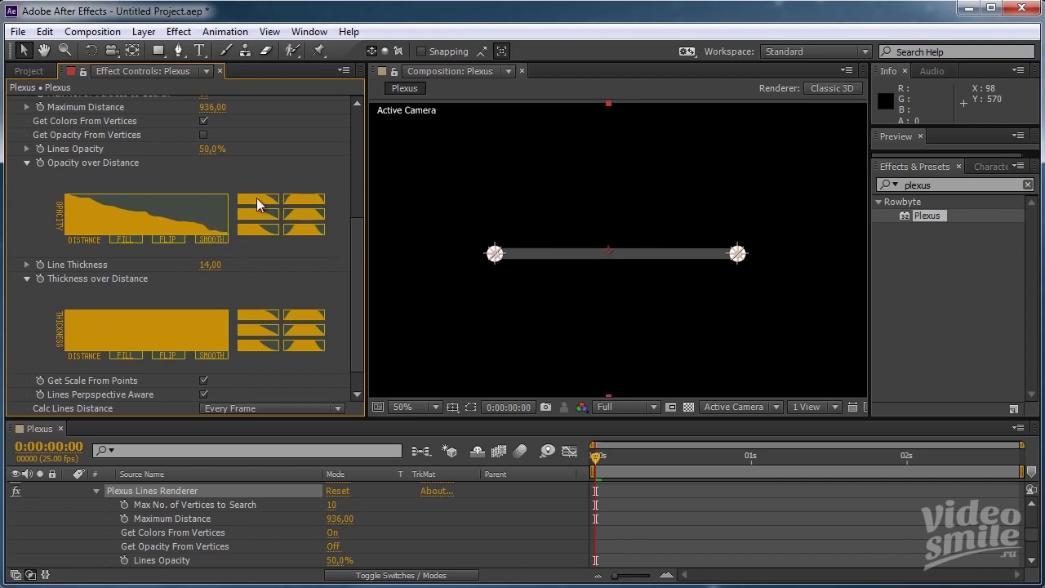
click(259, 215)
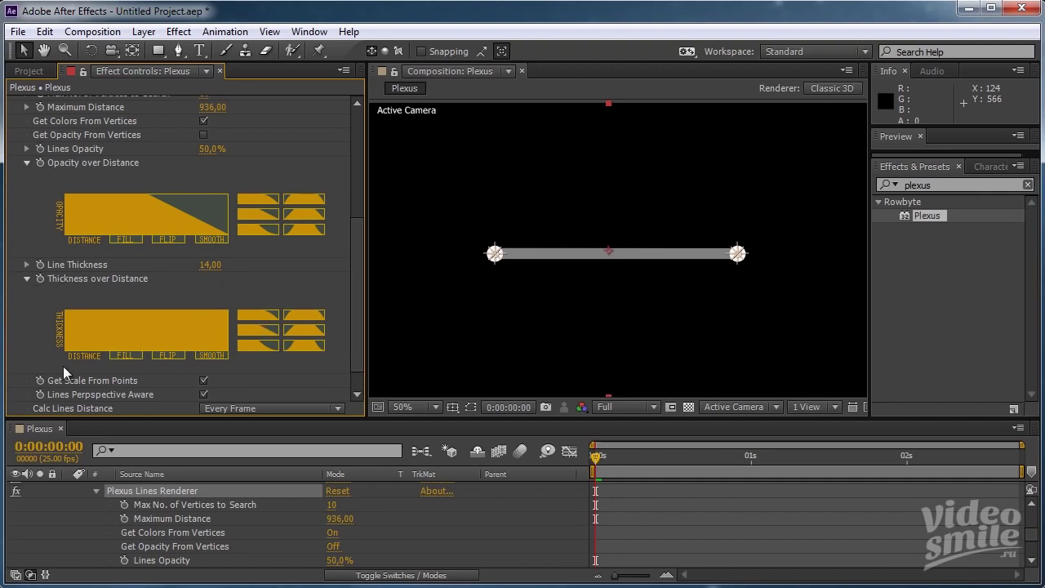
click(265, 332)
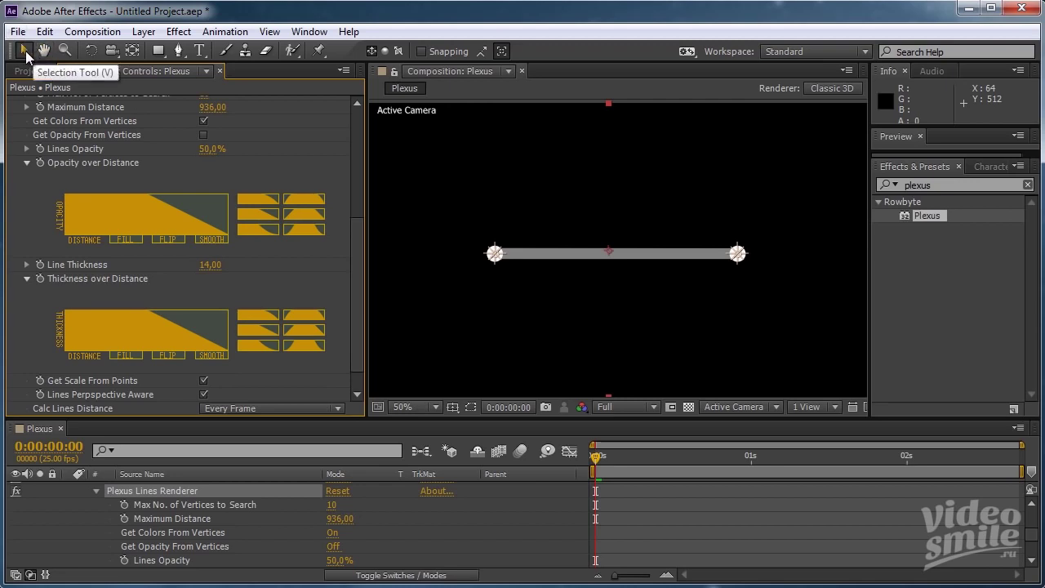
Shift Light 1 slightly right along its X axis to lengthen the Plexus line.
scroll(174, 498, up, 5)
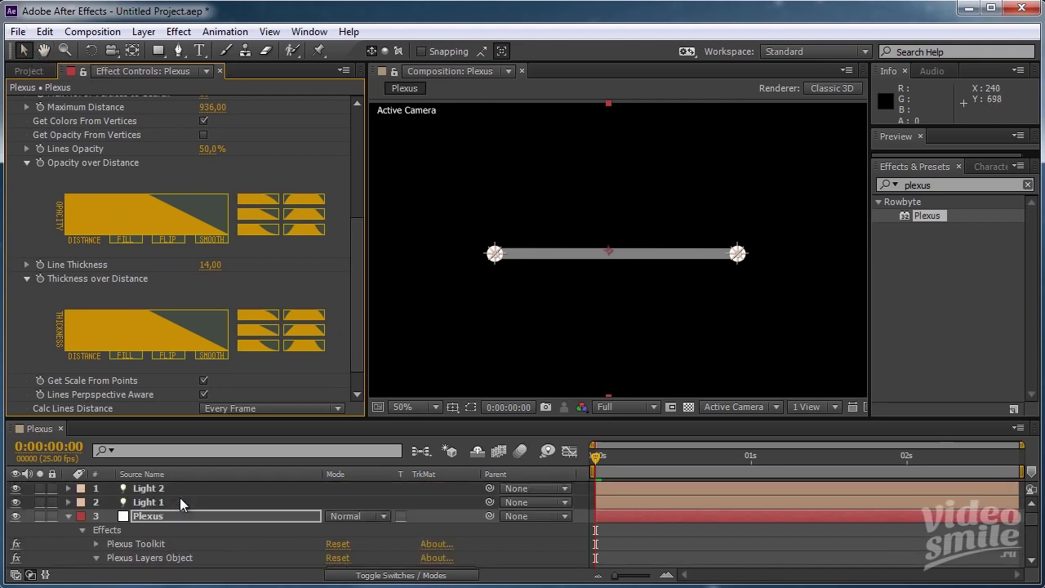
click(174, 501)
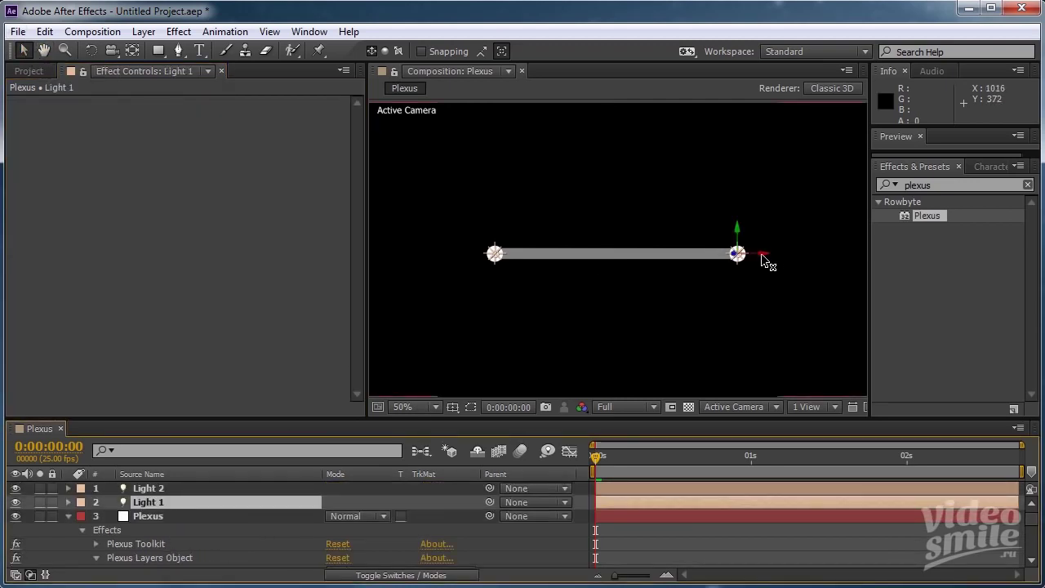
drag(762, 255, 923, 270)
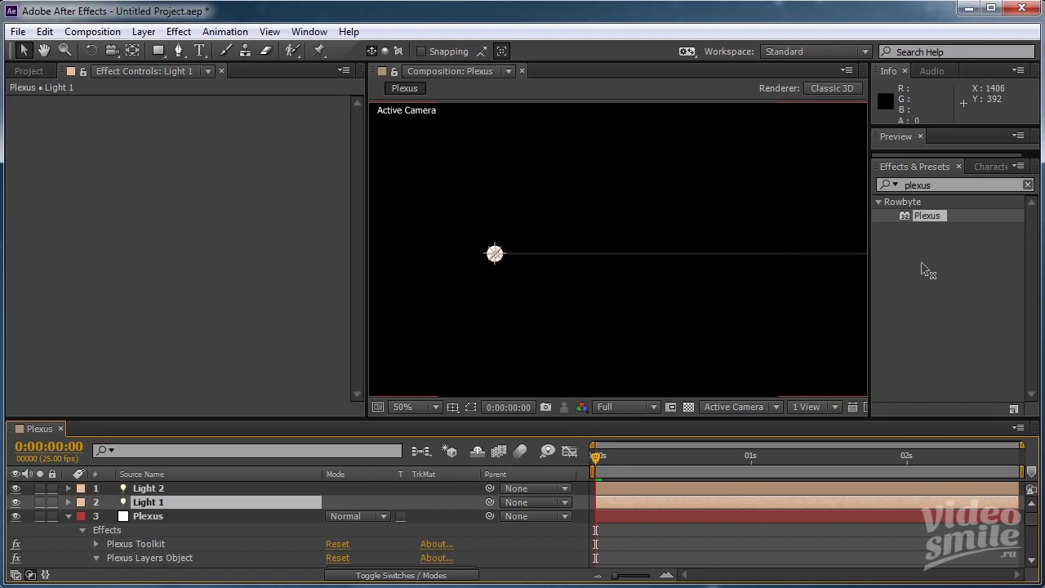
mouse_move(921, 261)
mouse_down()
mouse_move(791, 281)
mouse_move(762, 259)
mouse_move(941, 258)
mouse_move(605, 257)
mouse_move(759, 274)
mouse_up()
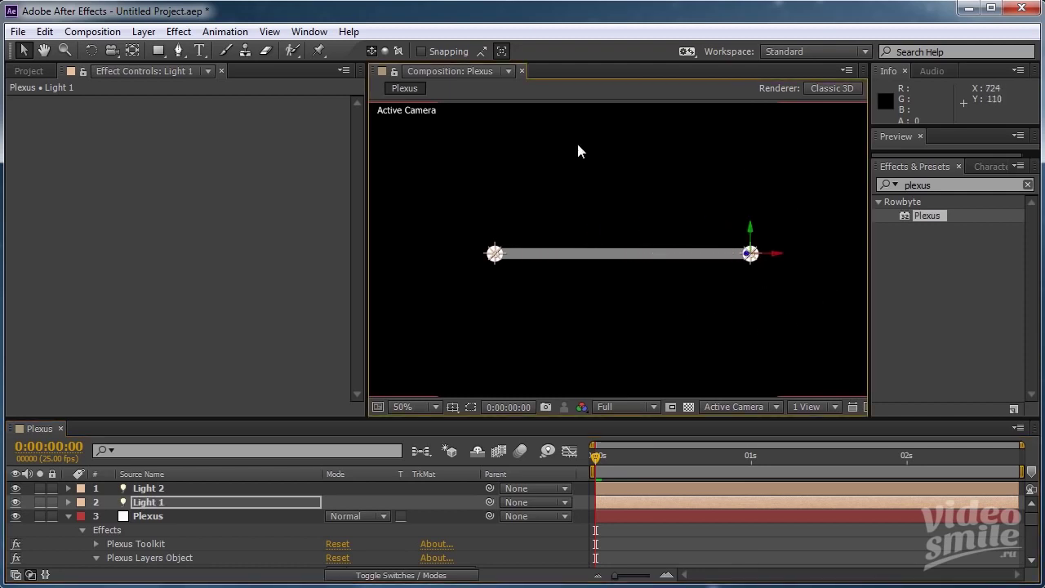
click(152, 517)
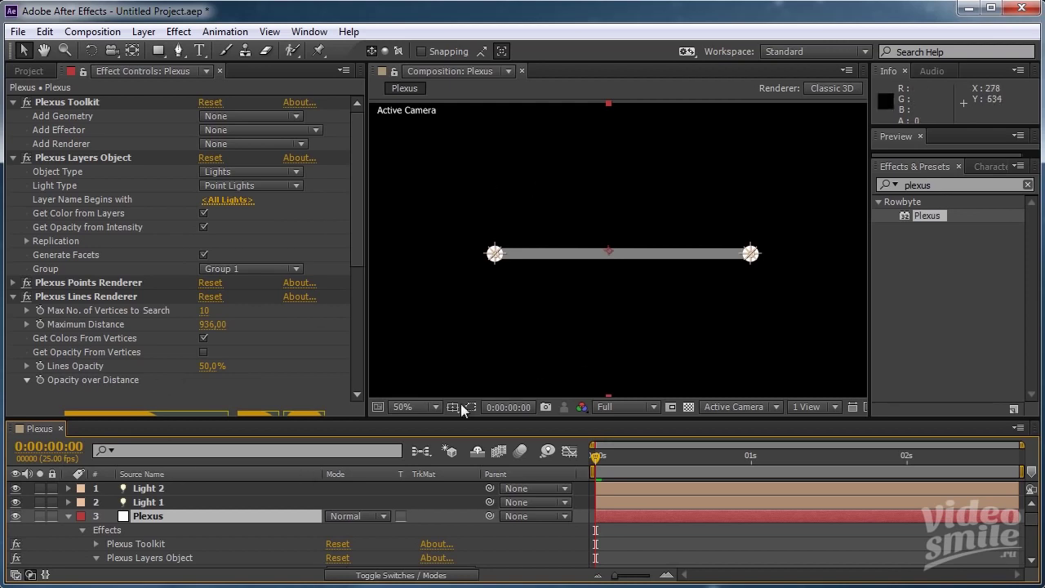
Delete the existing Plexus layer and both lights from the composition.
key(Delete)
click(149, 503)
ctrl+click(159, 488)
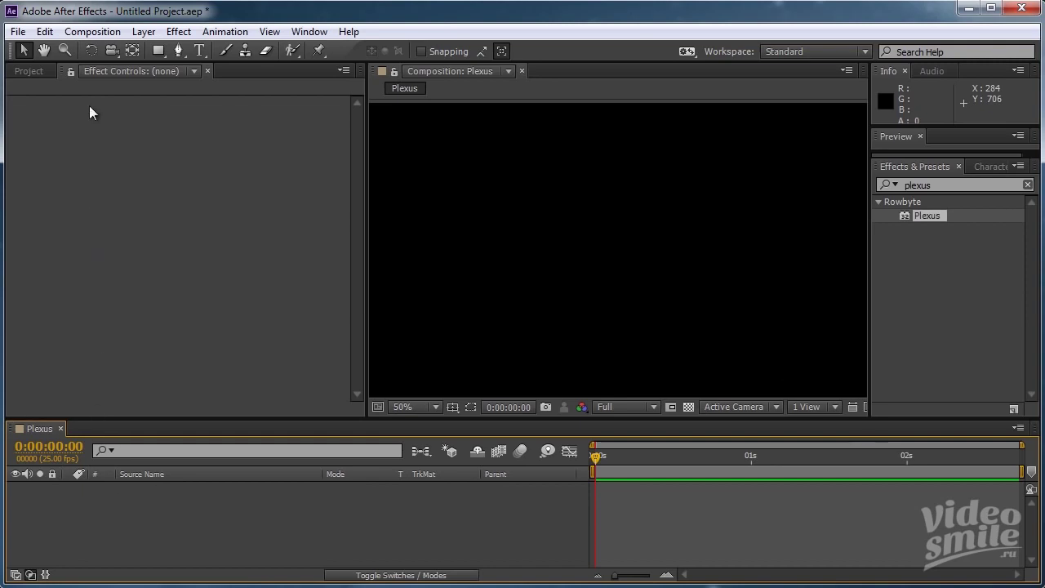
Create a full-size white solid and apply the Plexus effect to it.
click(152, 33)
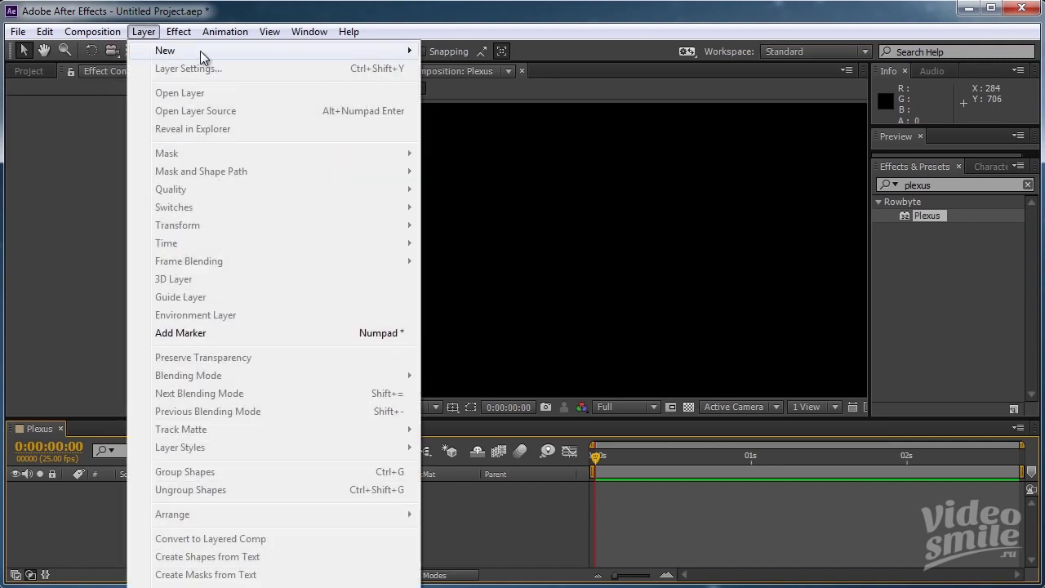
mouse_move(200, 50)
click(459, 69)
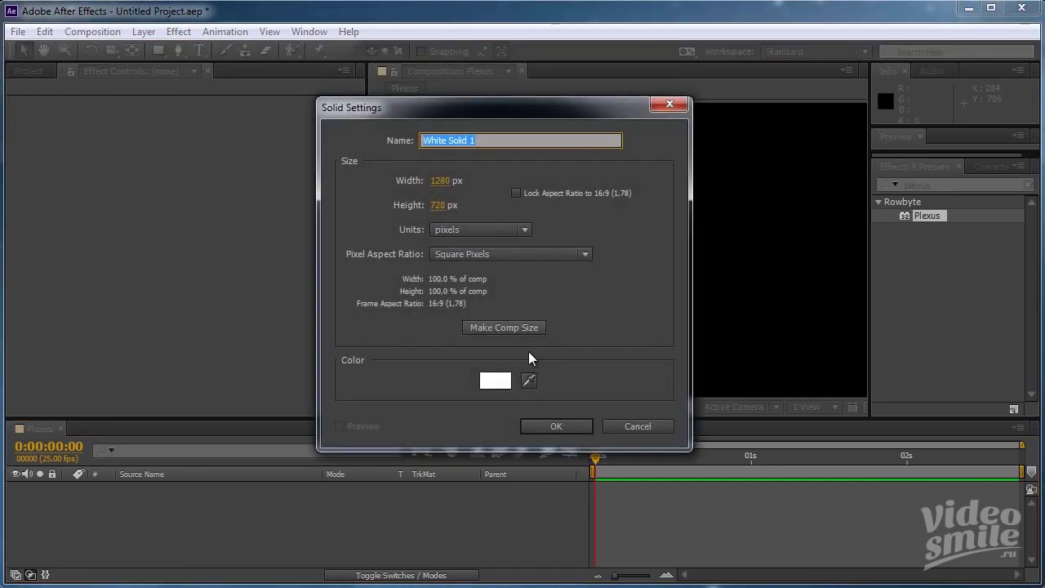
click(553, 426)
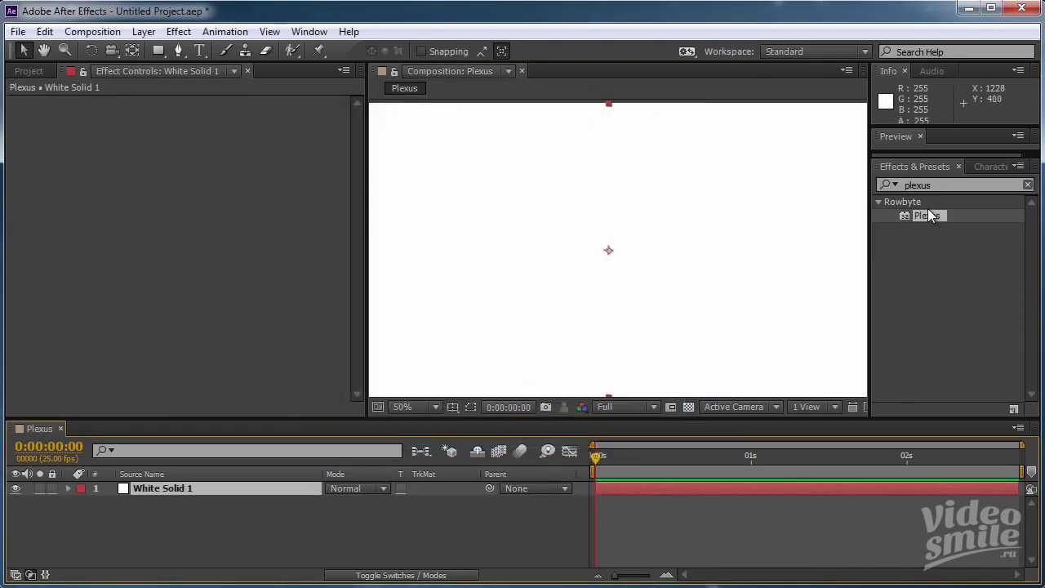
drag(932, 214, 583, 242)
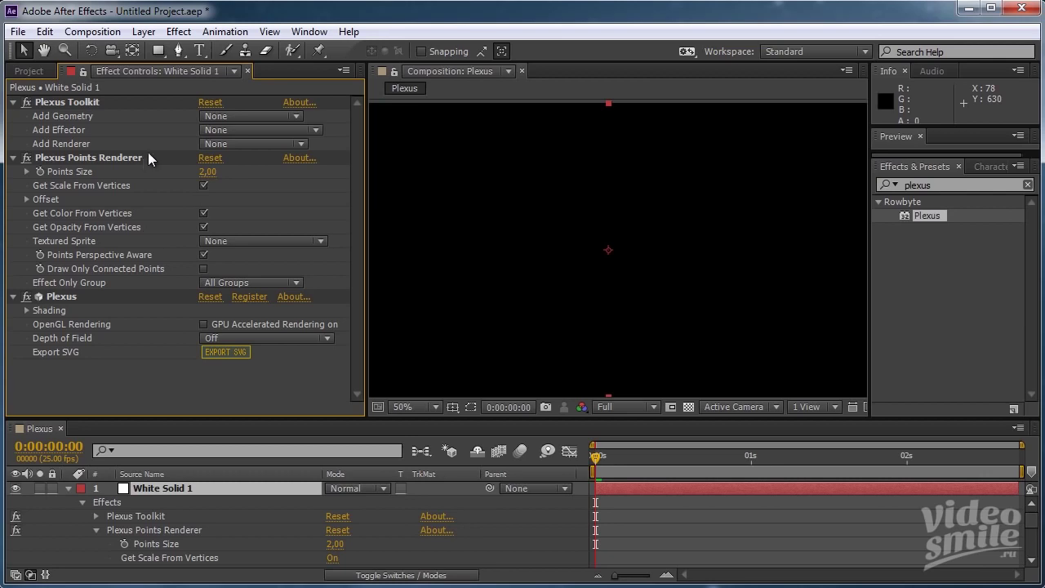
Add Primitives geometry to the Plexus with Primitive Type set to Cube.
click(75, 153)
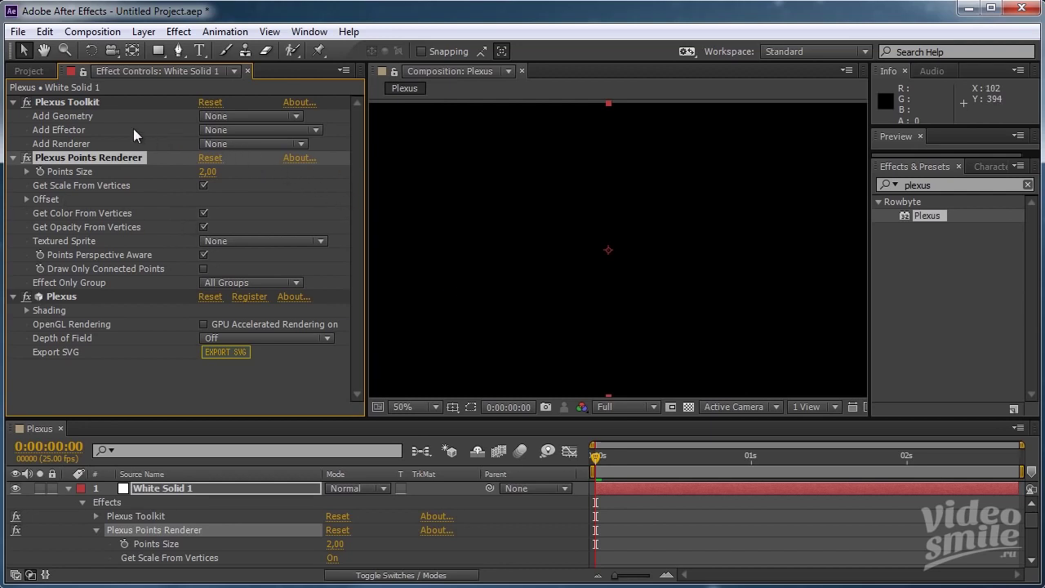
click(226, 117)
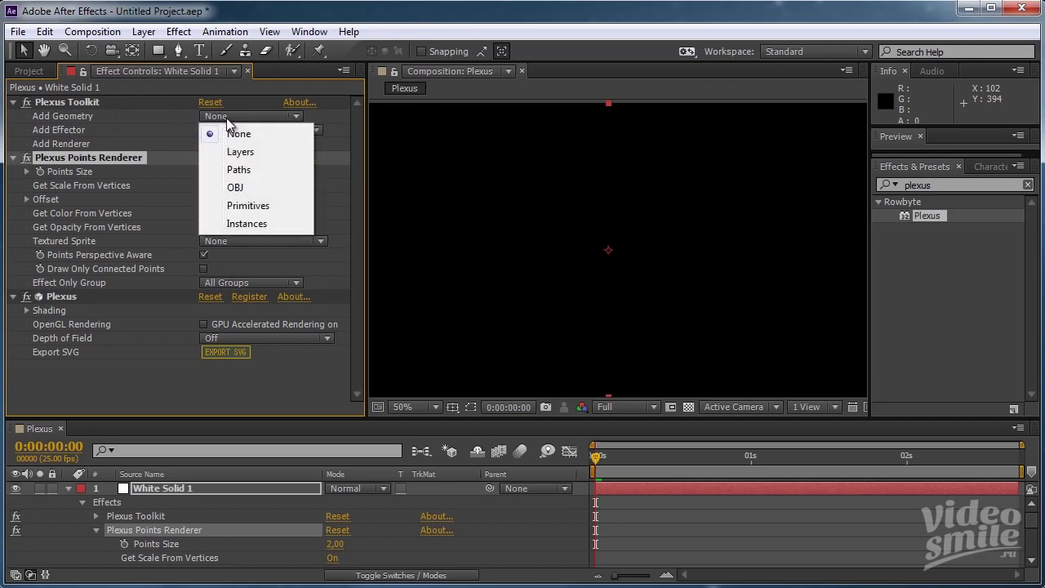
click(269, 207)
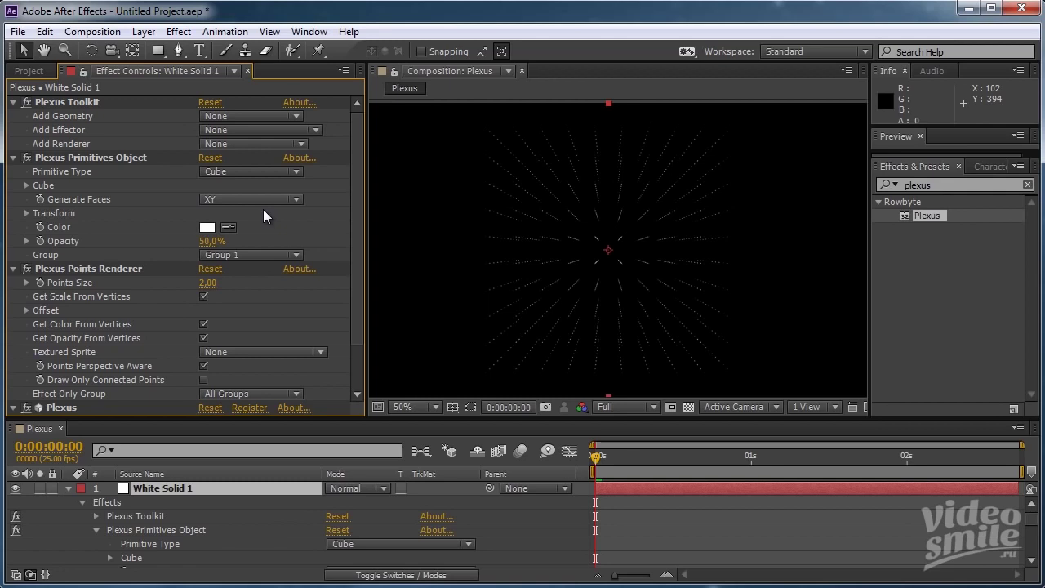
click(227, 174)
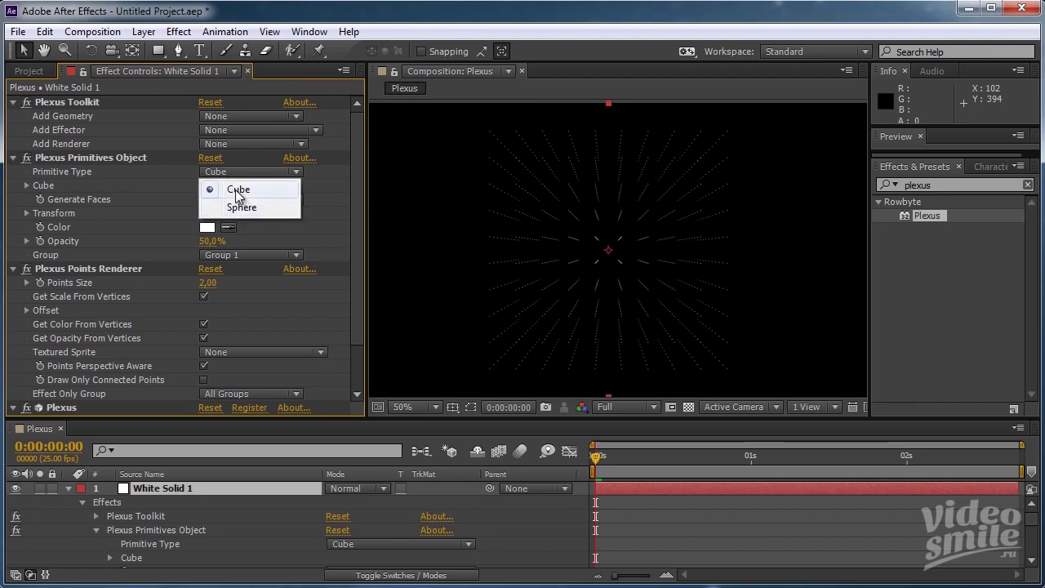
click(236, 191)
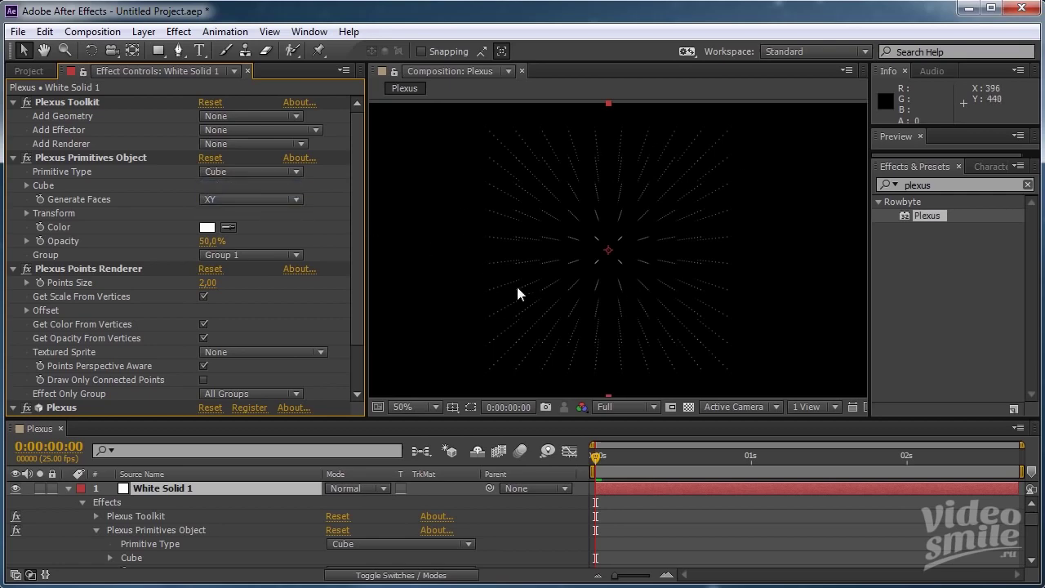
Add a new camera layer with the default settings.
click(143, 32)
mouse_move(346, 50)
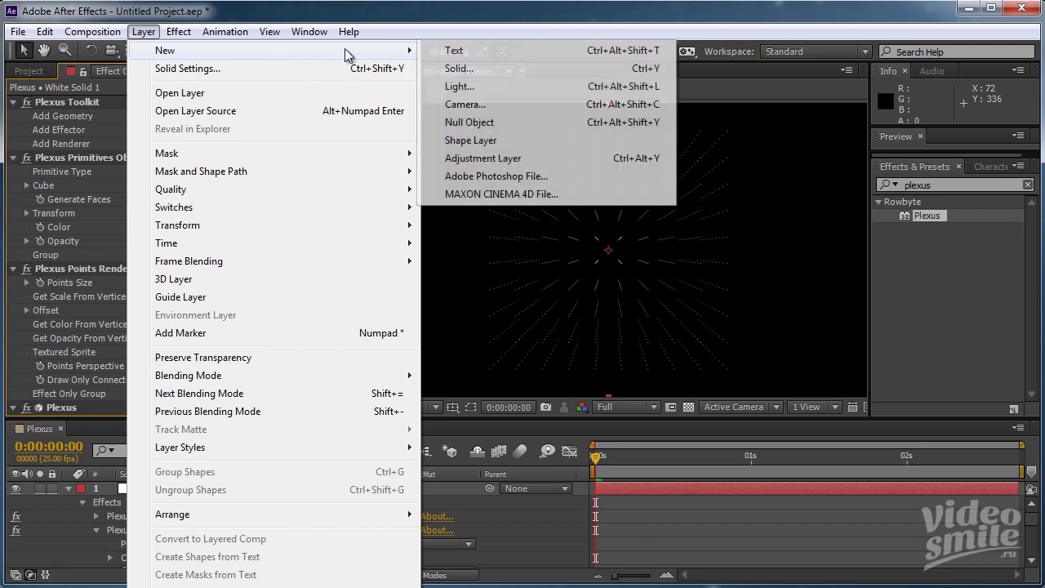
click(467, 107)
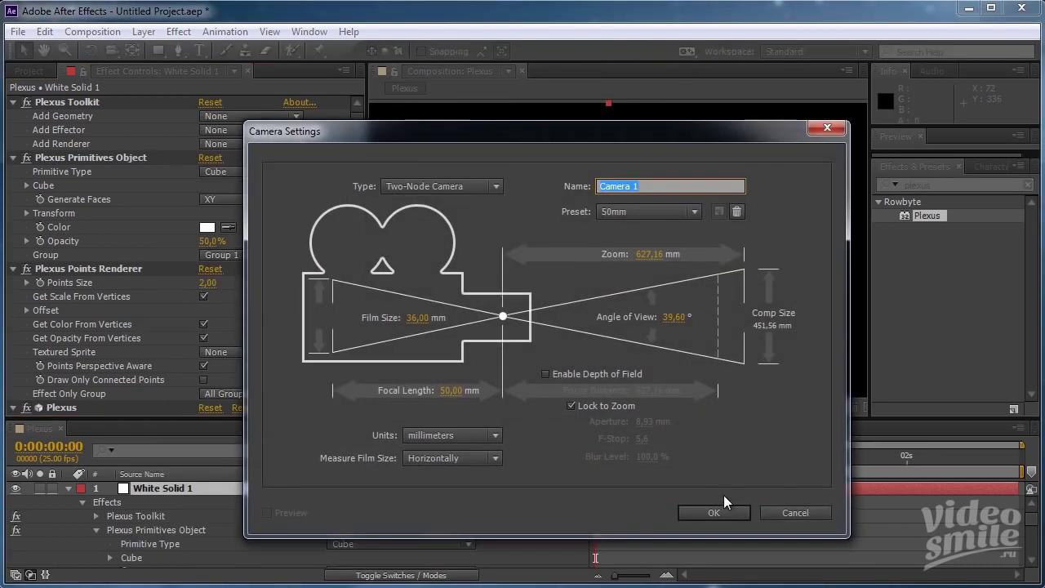
click(720, 508)
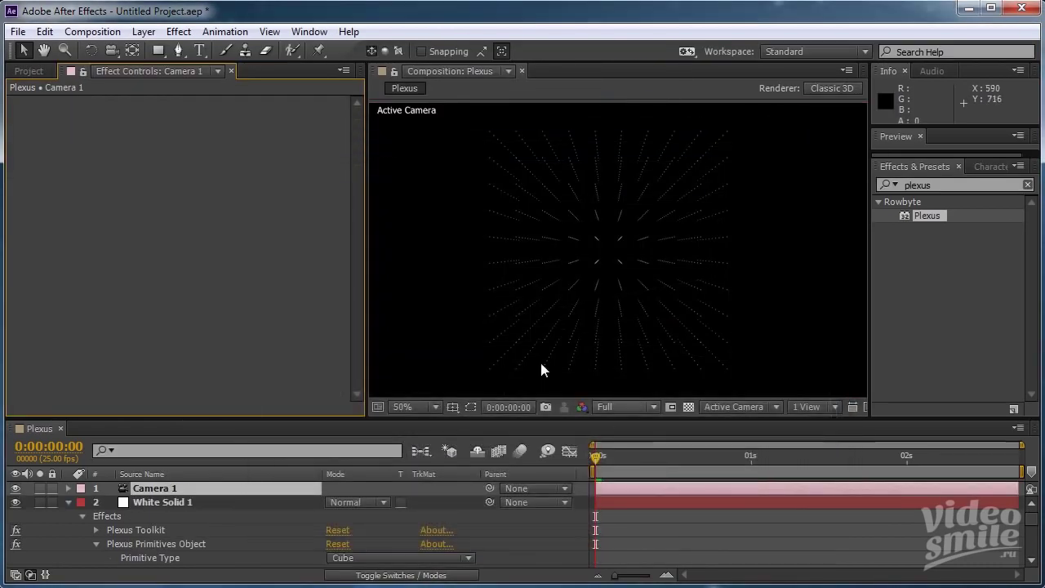
Orbit the camera with the Unified Camera tool to see the point grid in perspective.
click(112, 50)
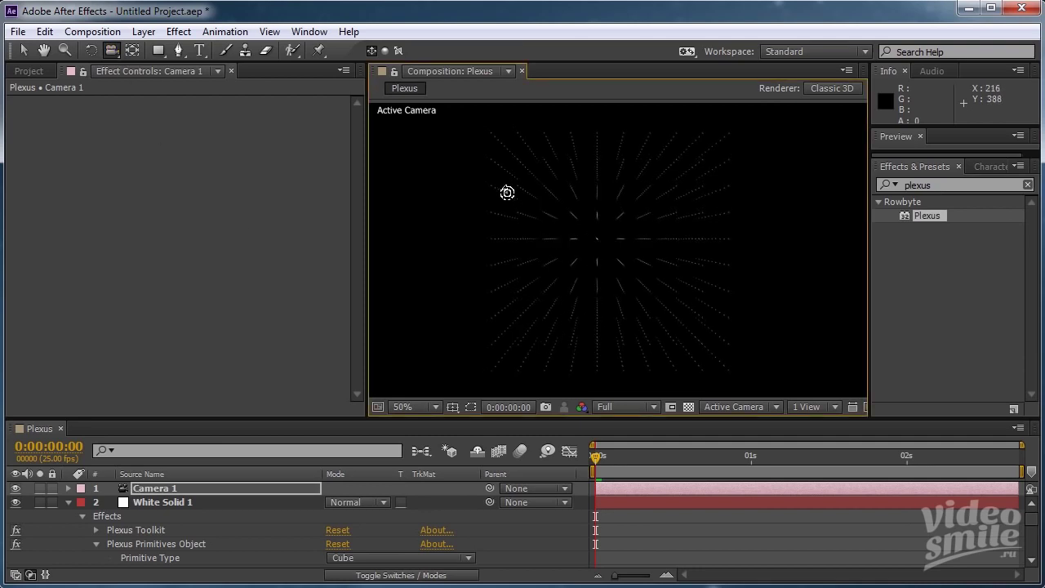
drag(508, 193, 566, 255)
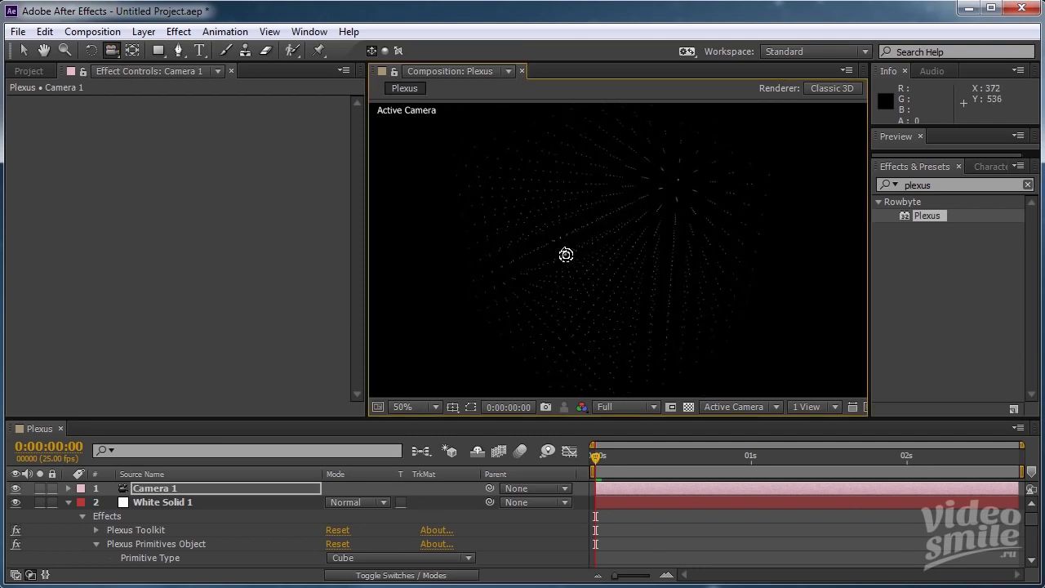
click(171, 503)
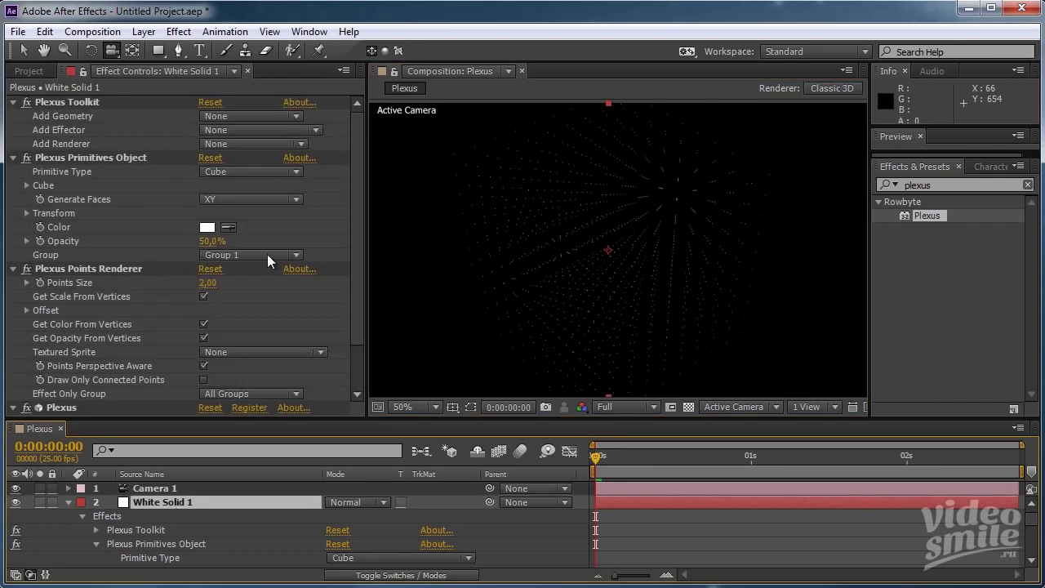
Set Points Size to 5, turn off Get Scale From Vertices, and orbit to view the cube.
click(75, 270)
drag(205, 289, 183, 296)
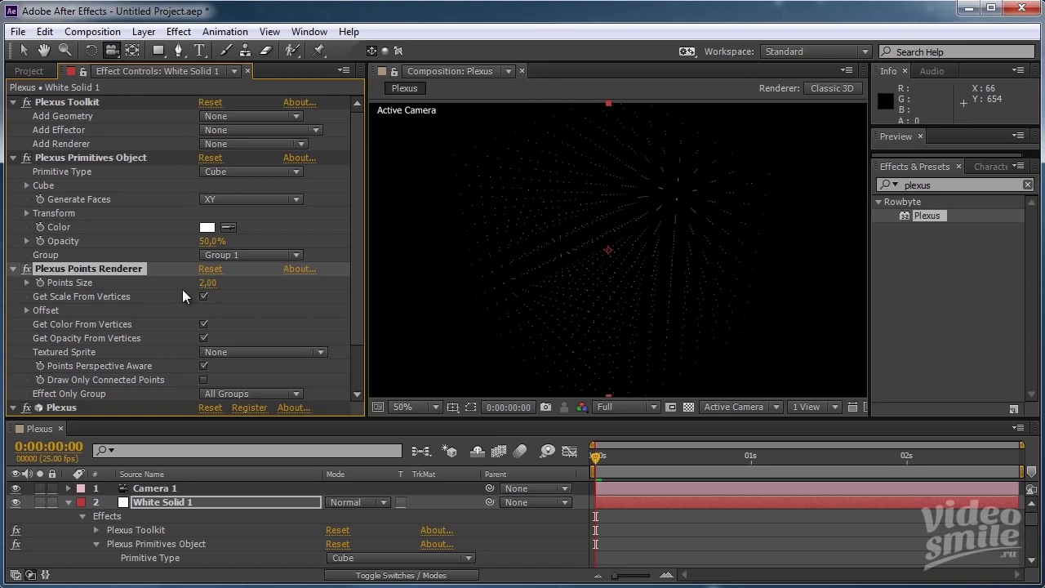
click(209, 282)
text(5)
click(204, 296)
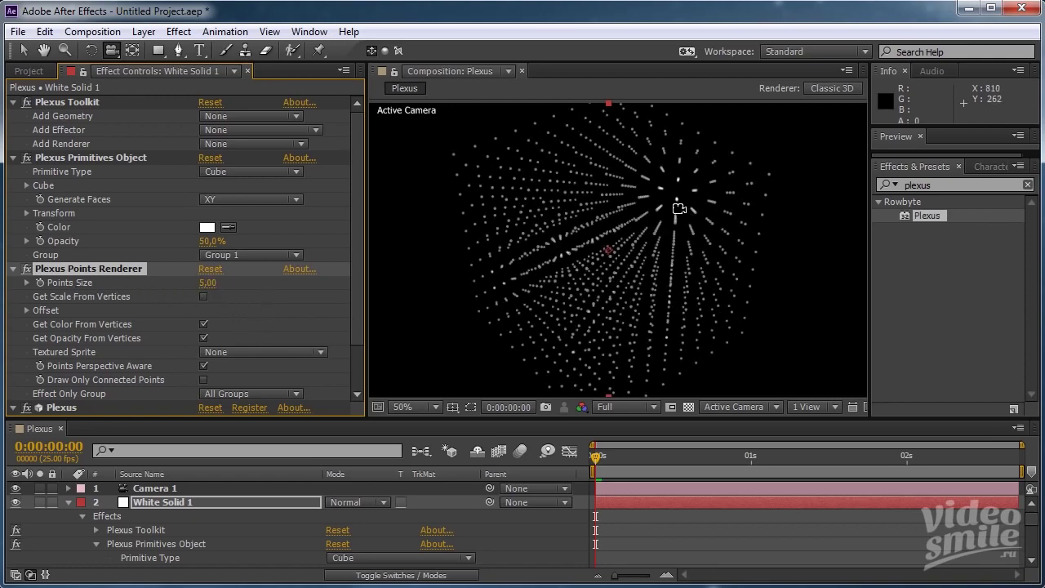
mouse_move(514, 209)
mouse_down()
mouse_move(675, 181)
mouse_move(675, 166)
mouse_up()
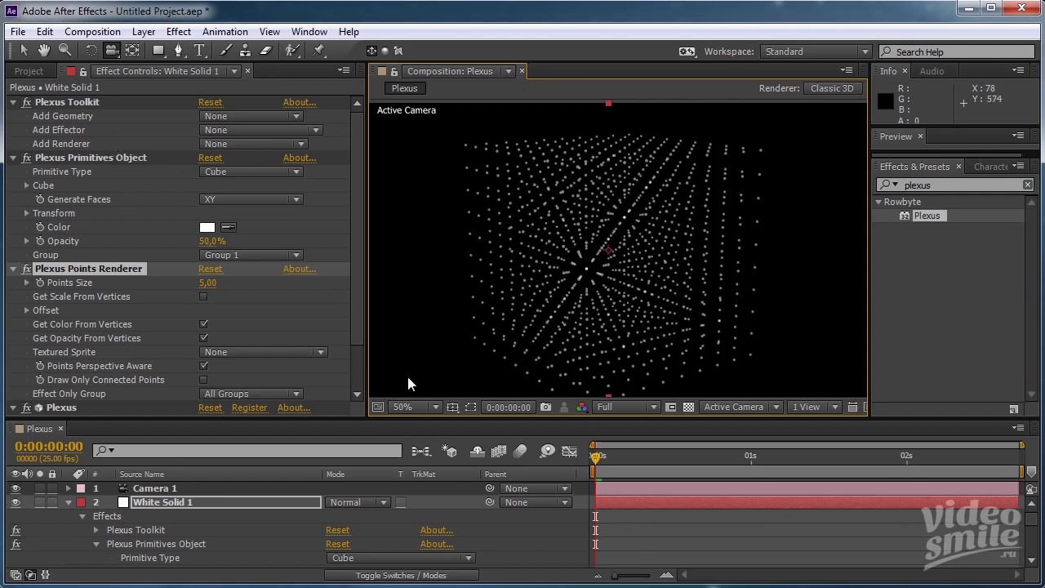
click(224, 144)
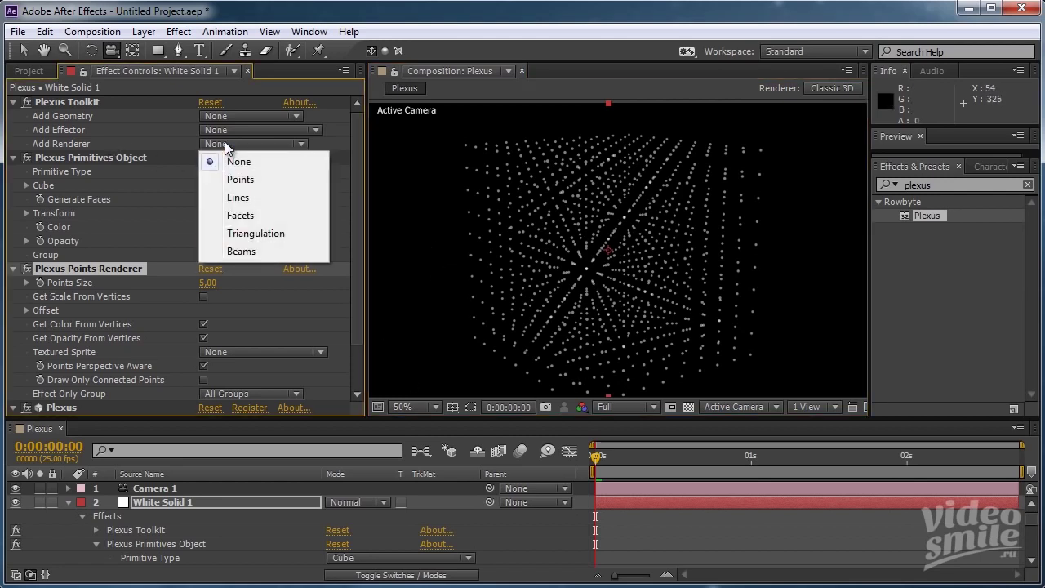
Add a Plexus Facets Renderer and orbit, dolly and zoom the camera around the faceted cube.
click(250, 217)
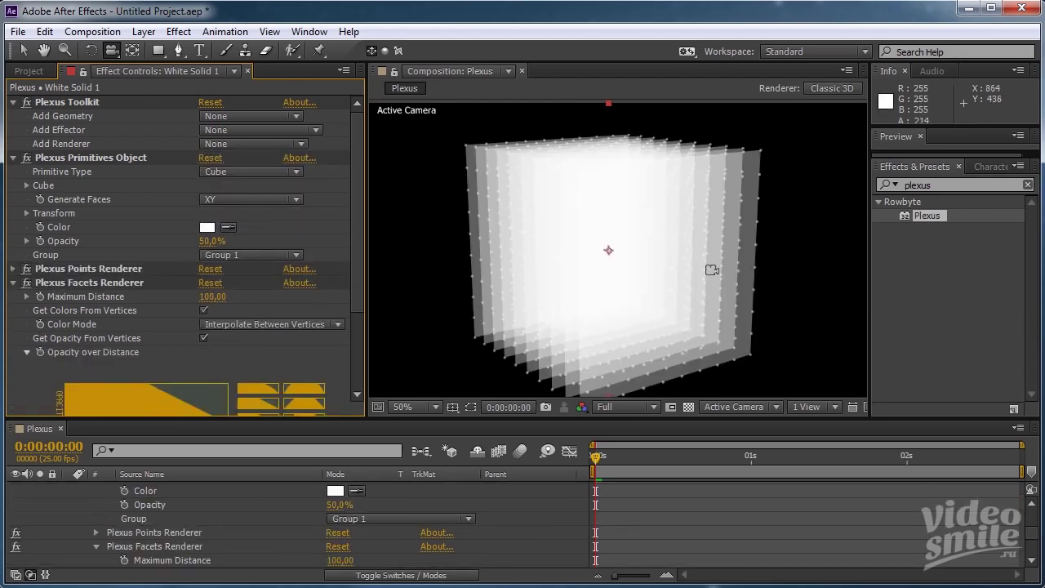
mouse_move(718, 199)
mouse_down()
mouse_move(538, 262)
mouse_move(581, 201)
mouse_move(760, 191)
mouse_move(623, 241)
mouse_move(411, 191)
mouse_up()
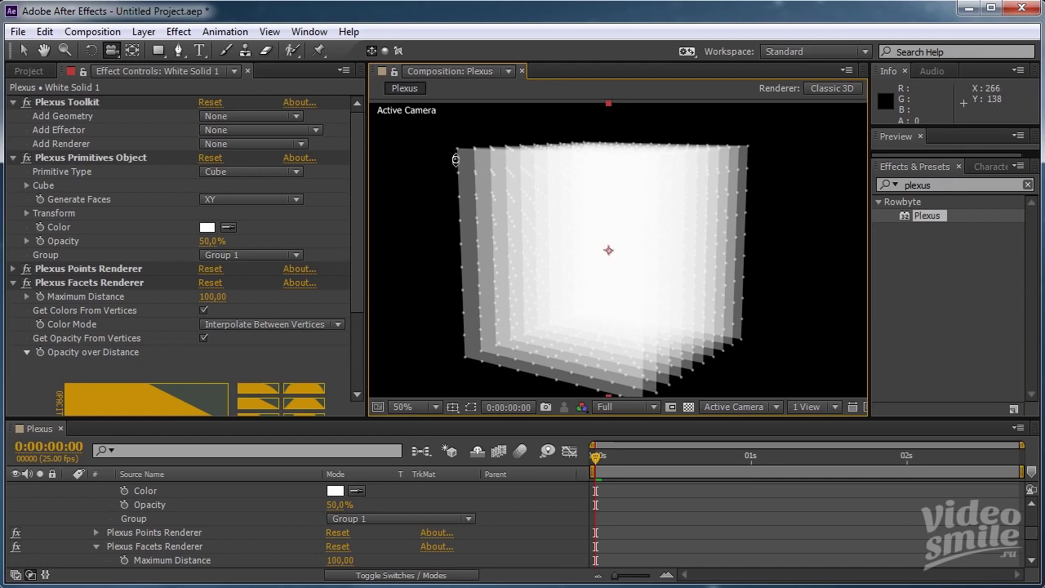
mouse_move(484, 159)
mouse_down()
mouse_move(521, 219)
mouse_move(521, 199)
mouse_move(550, 185)
mouse_move(433, 171)
mouse_up()
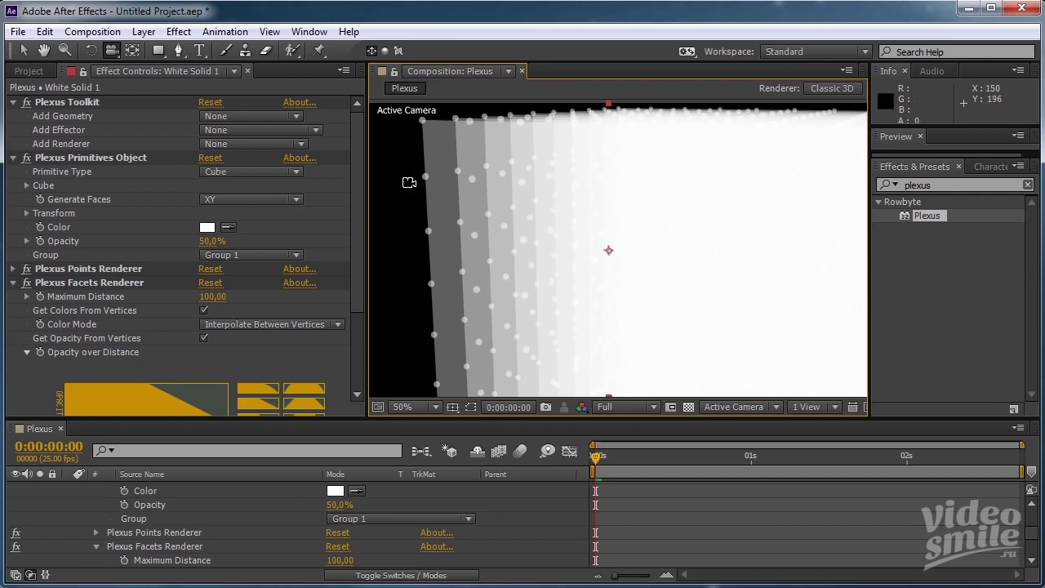
key(comma)
key(comma)
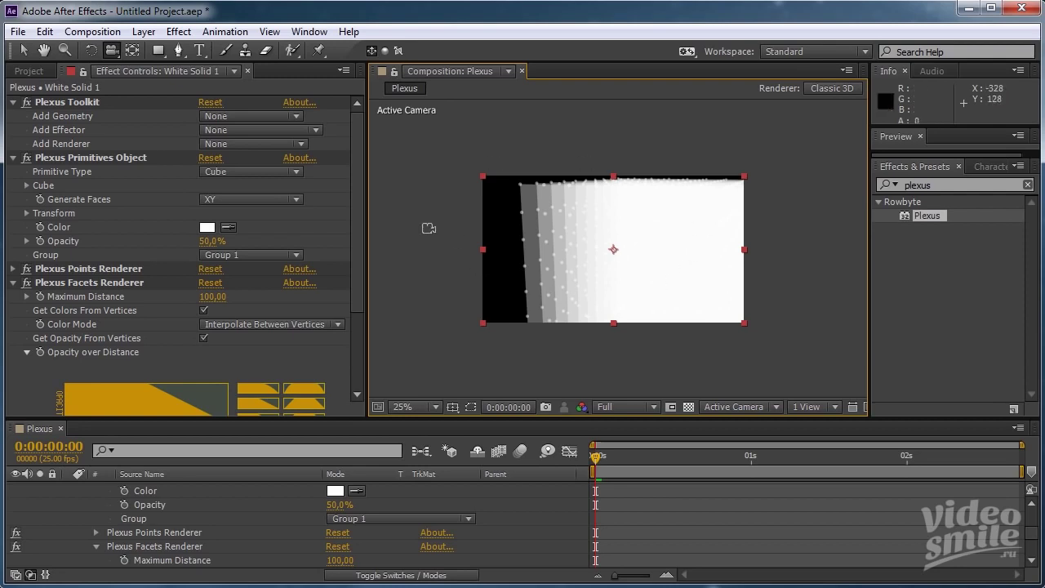
key(period)
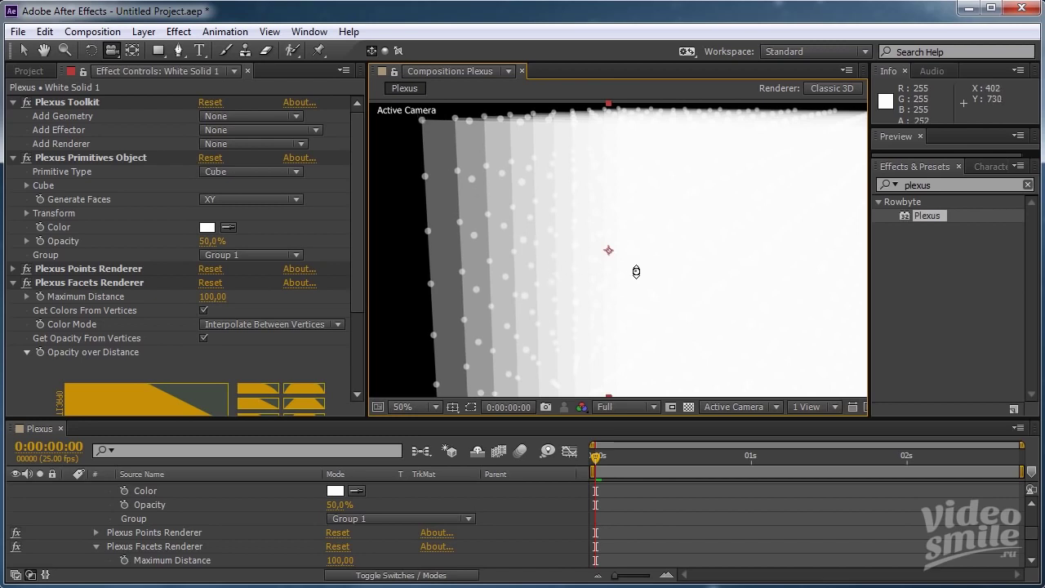
drag(637, 276, 520, 339)
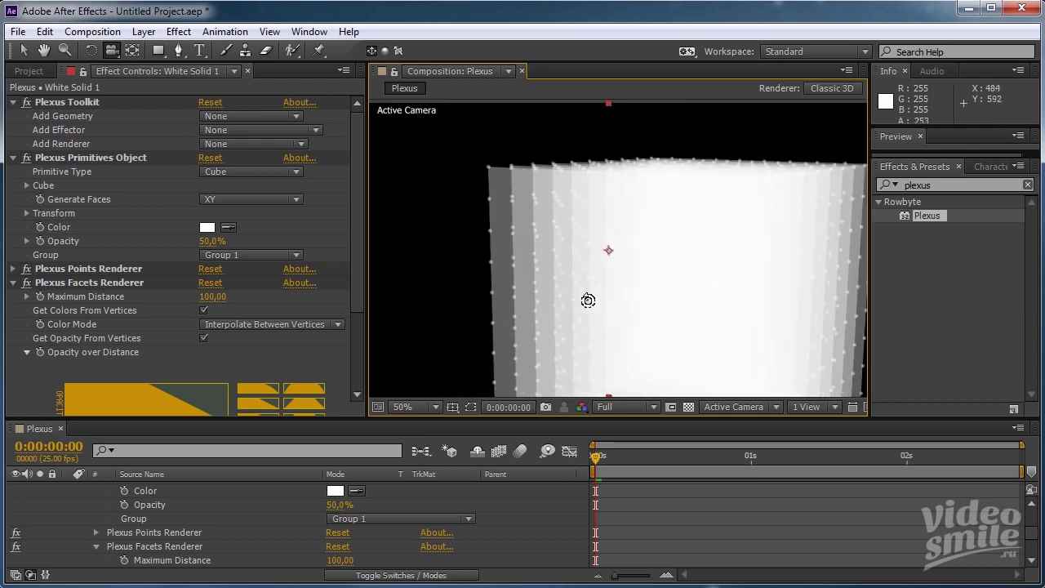
drag(616, 310, 597, 322)
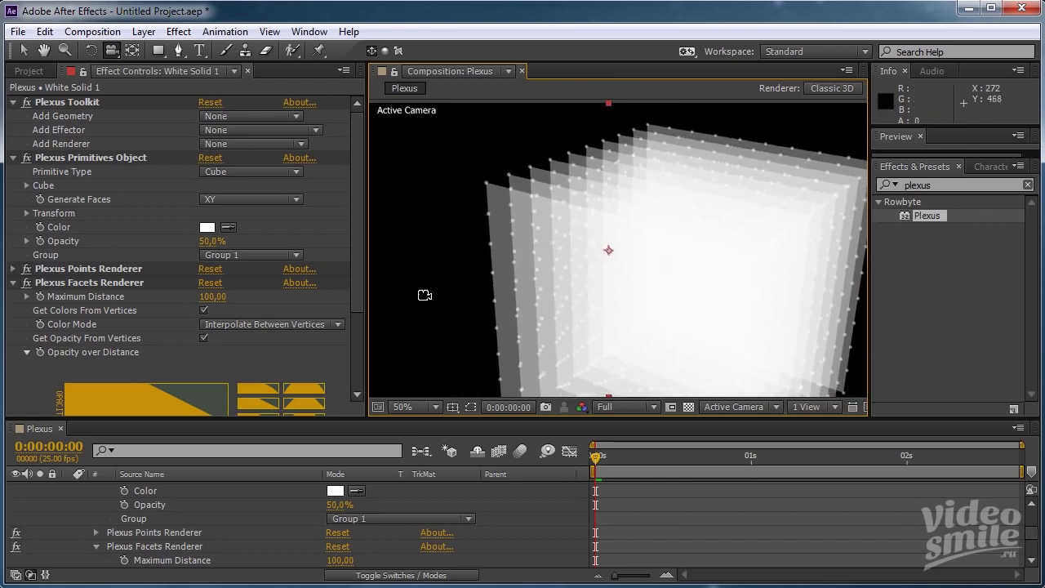
click(128, 128)
click(226, 129)
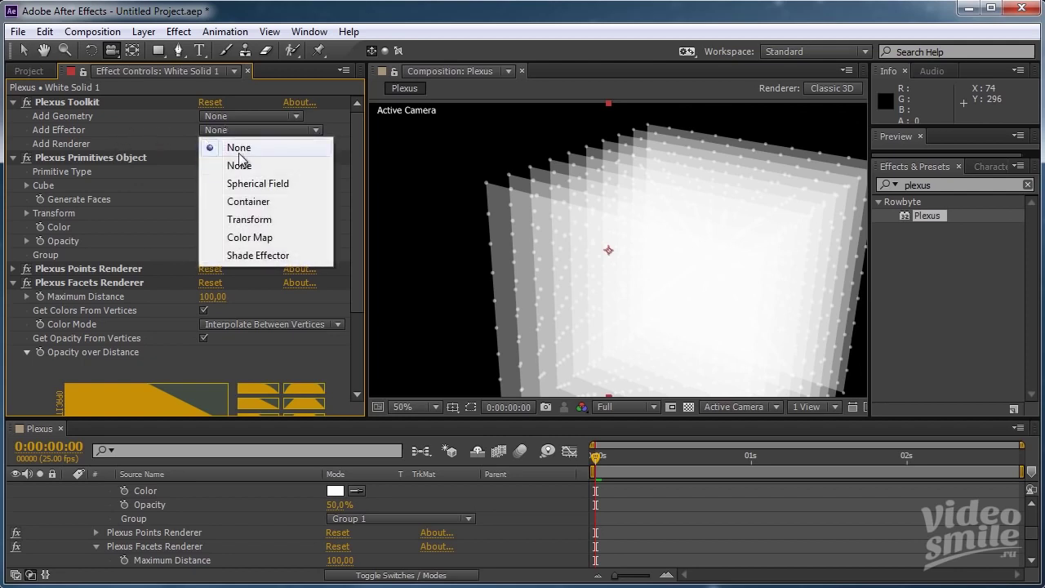
Add a Plexus Noise Effector and raise Noise Amplitude to about 1361.
click(231, 160)
scroll(237, 221, down, 2)
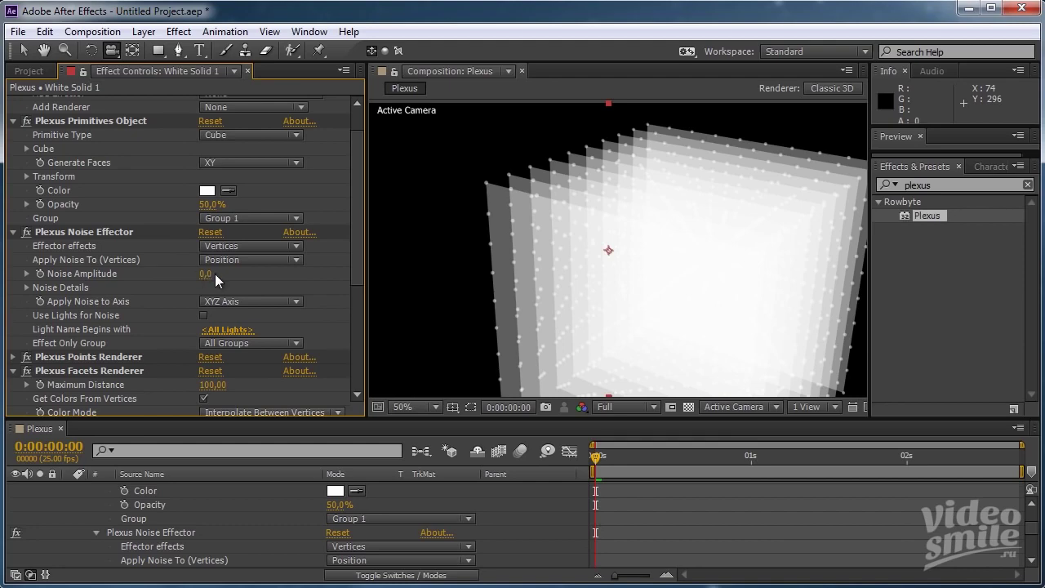
mouse_move(209, 274)
mouse_down()
mouse_move(374, 267)
mouse_move(384, 299)
mouse_up()
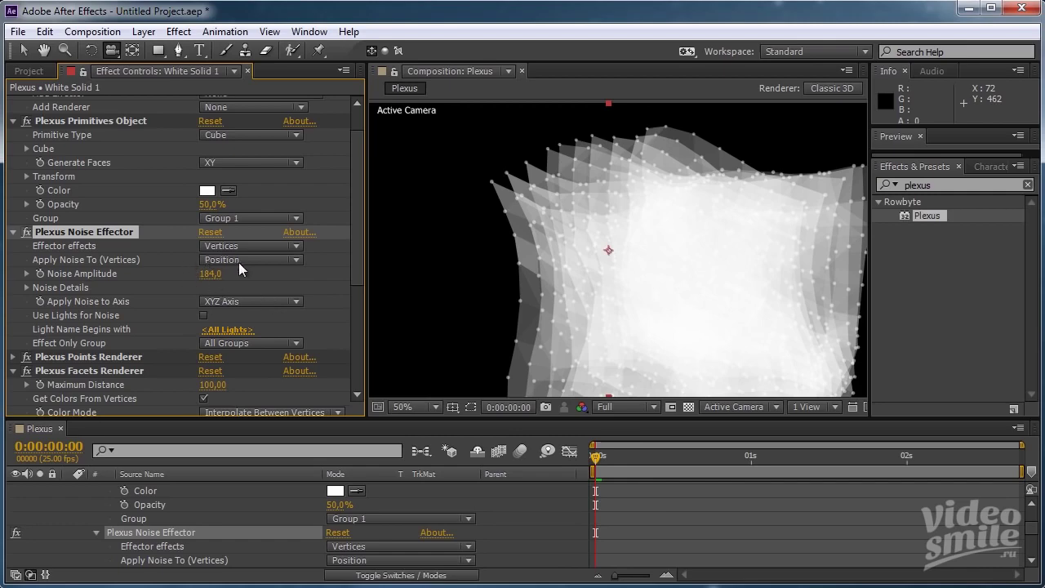
mouse_move(217, 278)
mouse_down()
mouse_move(1011, 216)
mouse_move(777, 289)
mouse_up()
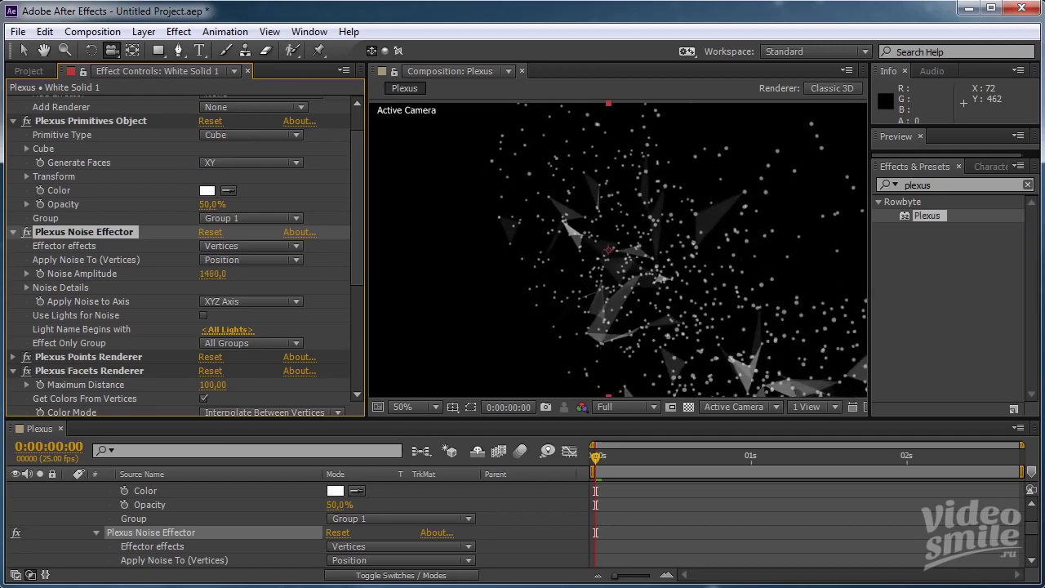
drag(777, 289, 728, 275)
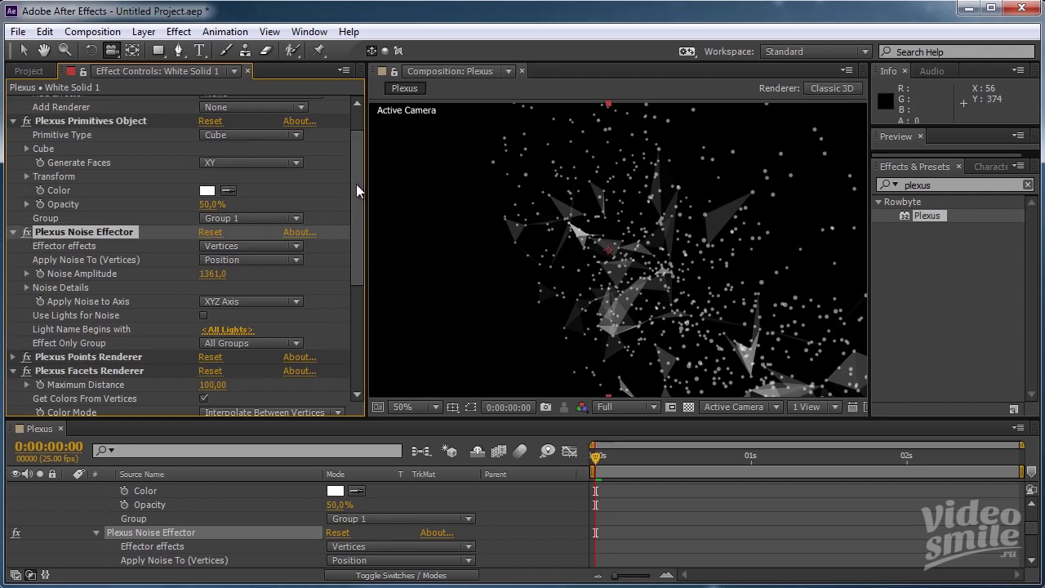
Bring the Noise Amplitude back down to 511.
drag(359, 185, 355, 293)
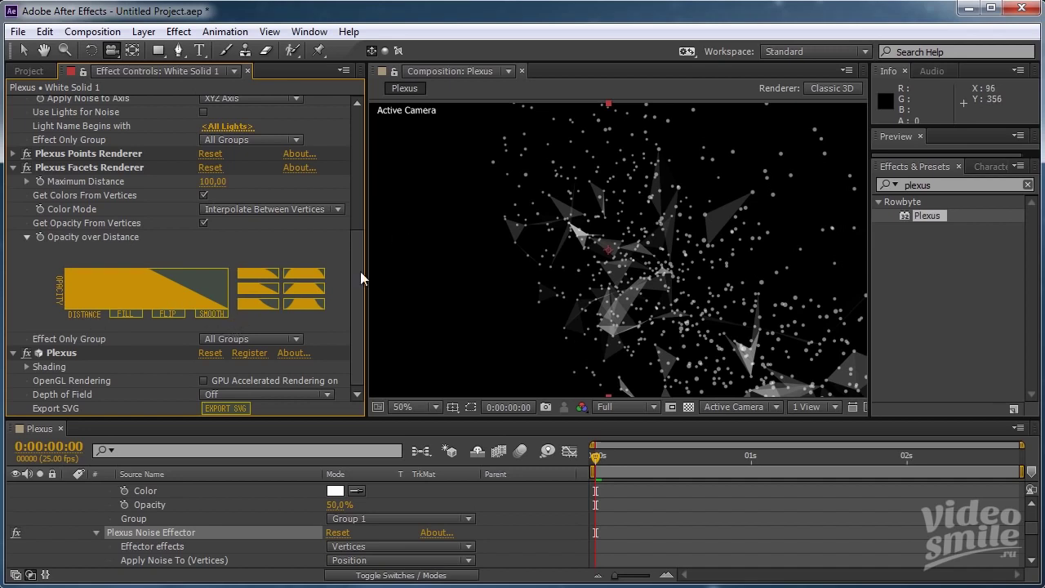
mouse_move(355, 275)
mouse_down()
mouse_move(357, 216)
mouse_move(214, 164)
mouse_up()
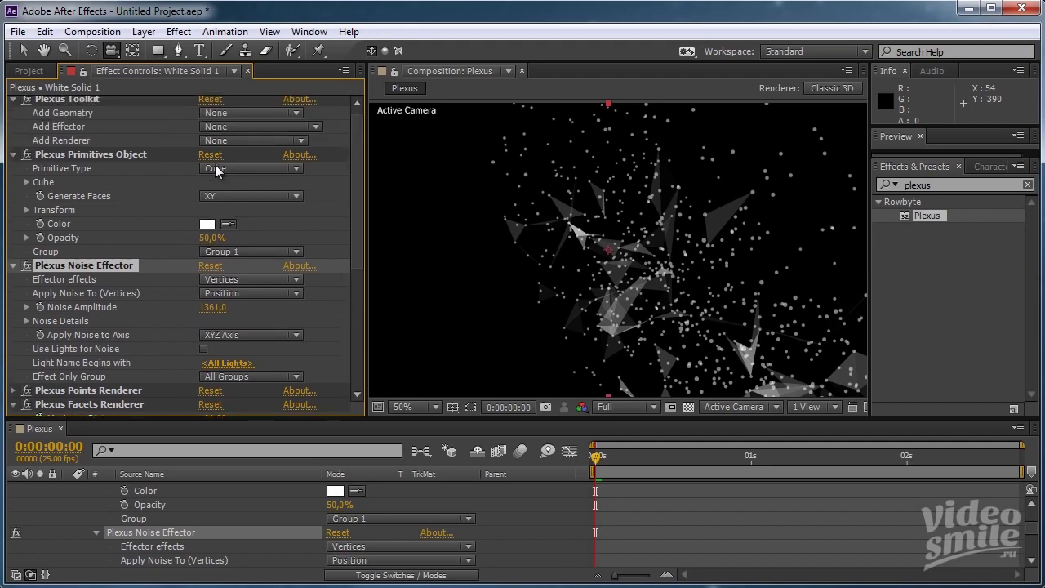
mouse_move(212, 310)
mouse_down()
mouse_move(323, 320)
mouse_move(838, 291)
mouse_move(270, 323)
mouse_move(55, 322)
mouse_up()
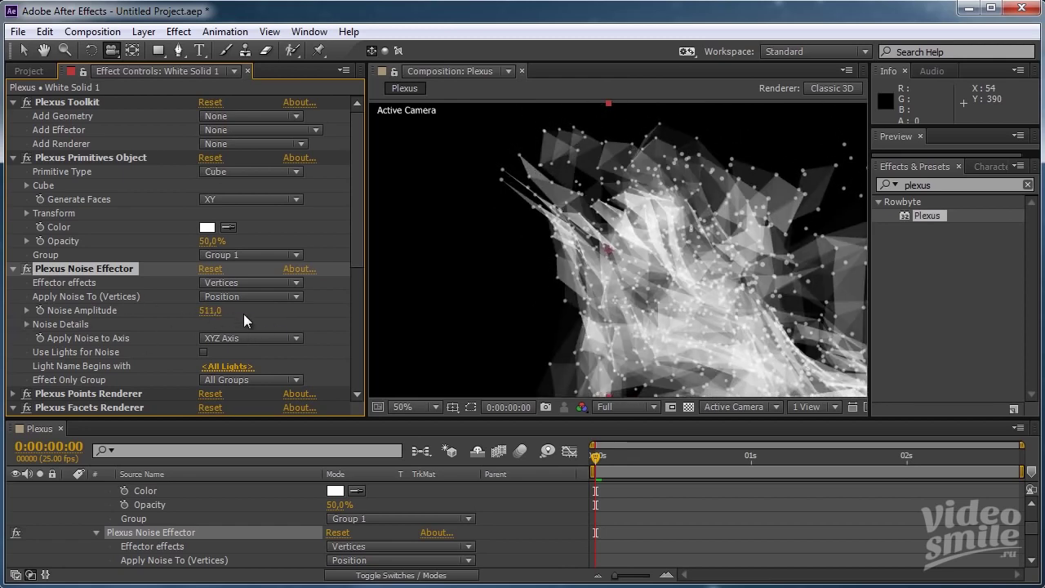
drag(210, 316, 214, 316)
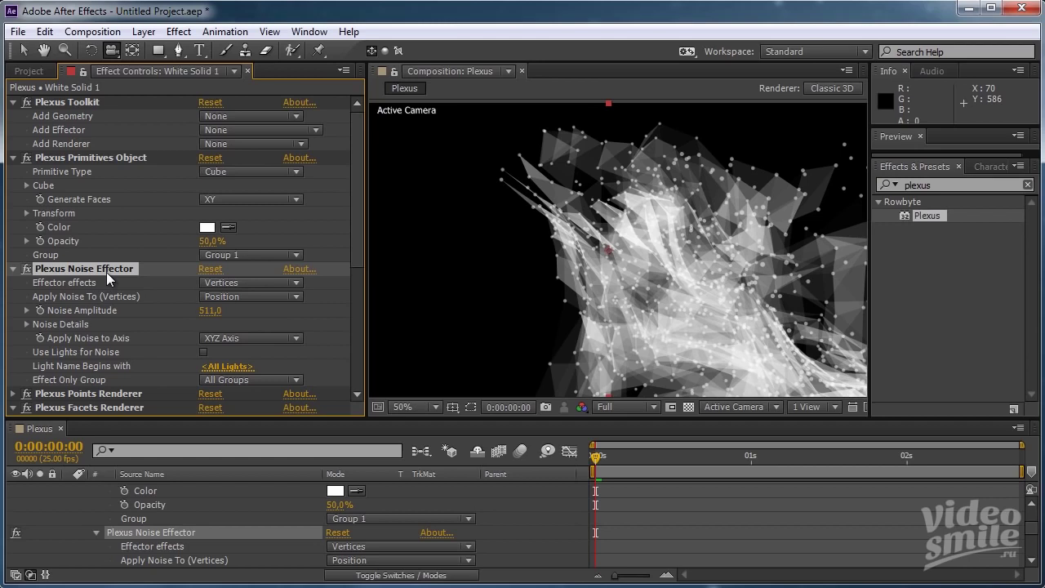
Delete the Plexus Facets Renderer from White Solid 1.
scroll(105, 394, down, 1)
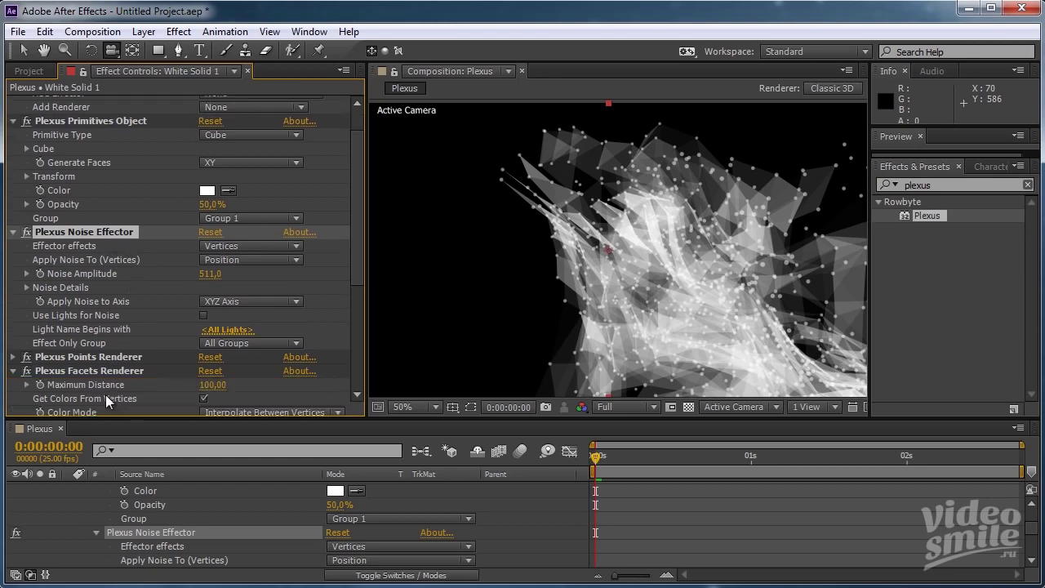
click(97, 373)
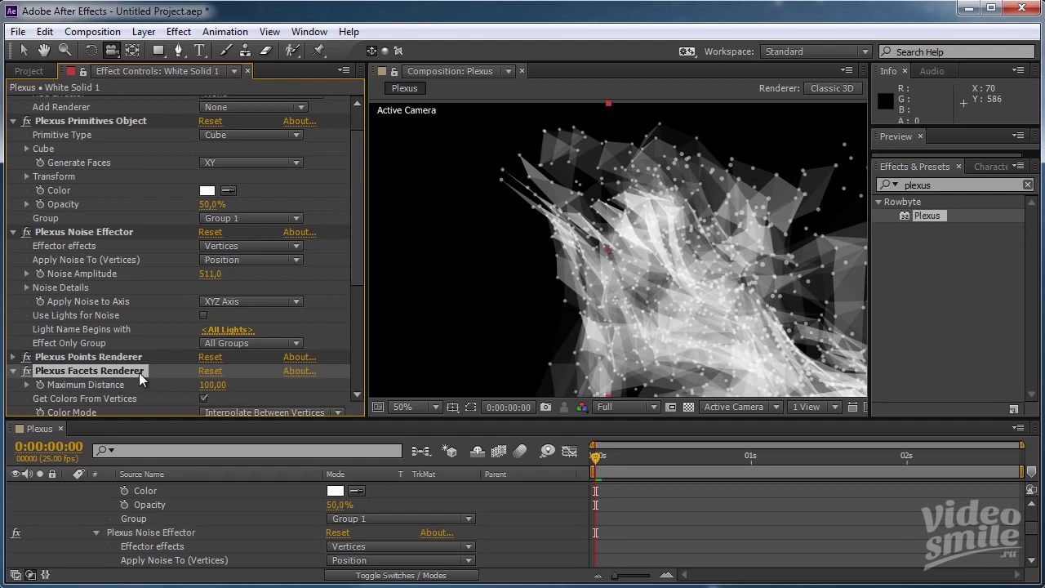
scroll(212, 290, up, 1)
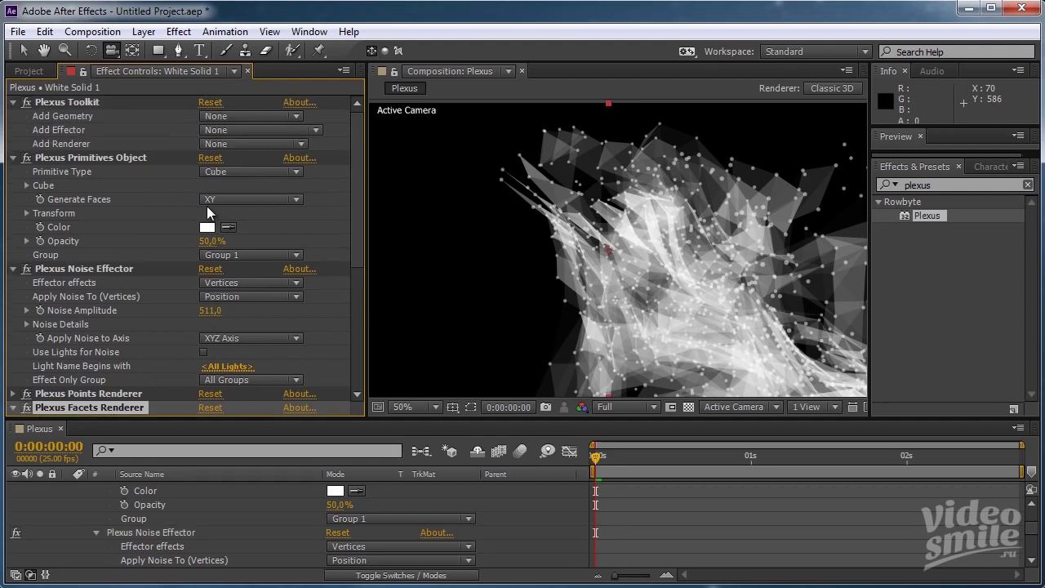
click(217, 145)
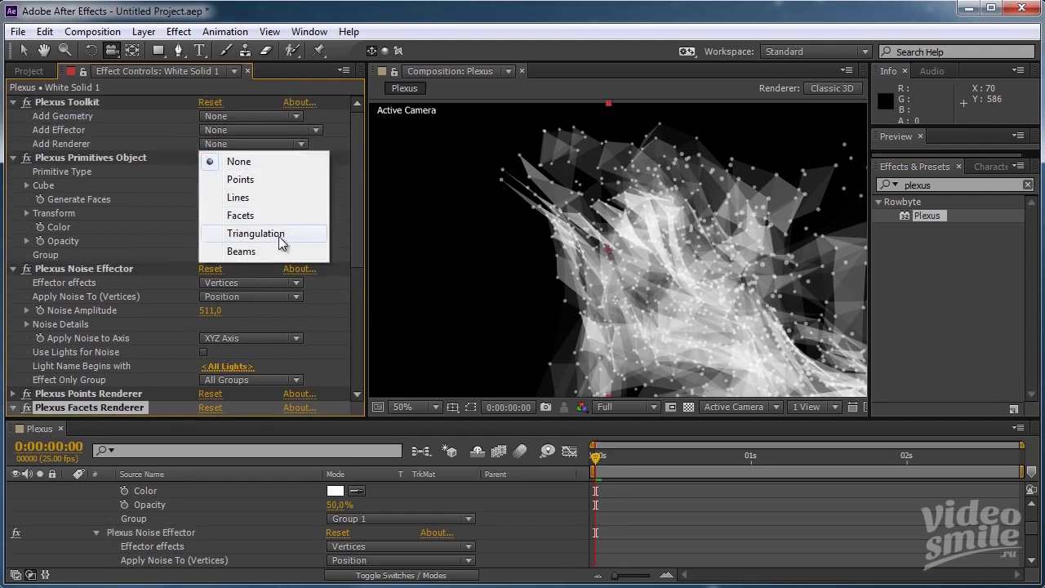
click(152, 171)
scroll(111, 352, down, 3)
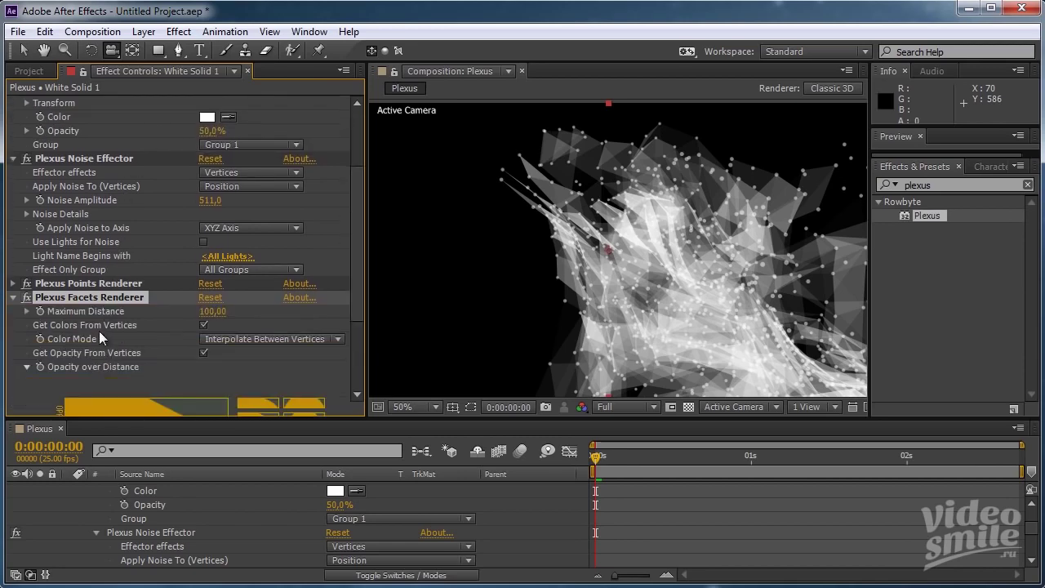
key(Delete)
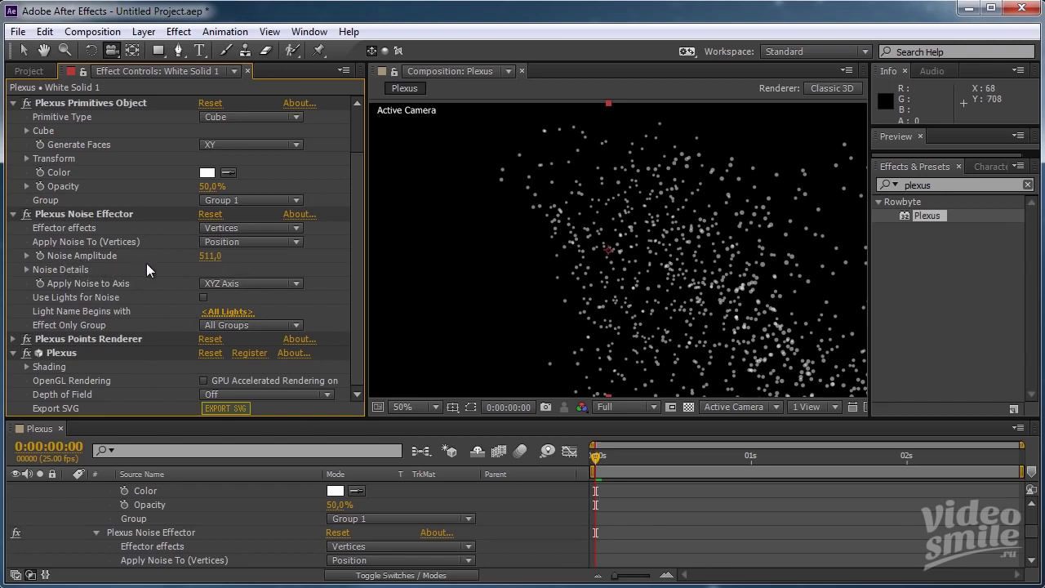
Set Noise Amplitude to 0 and orbit the camera around the cube grid.
click(214, 257)
text(0)
key(Return)
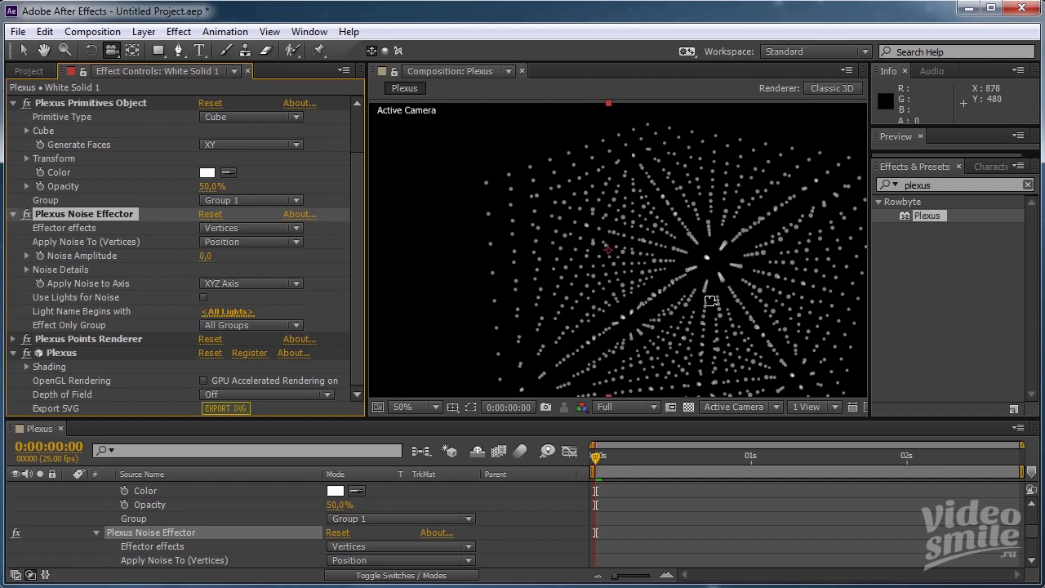
scroll(723, 310, down, 2)
drag(722, 310, 632, 309)
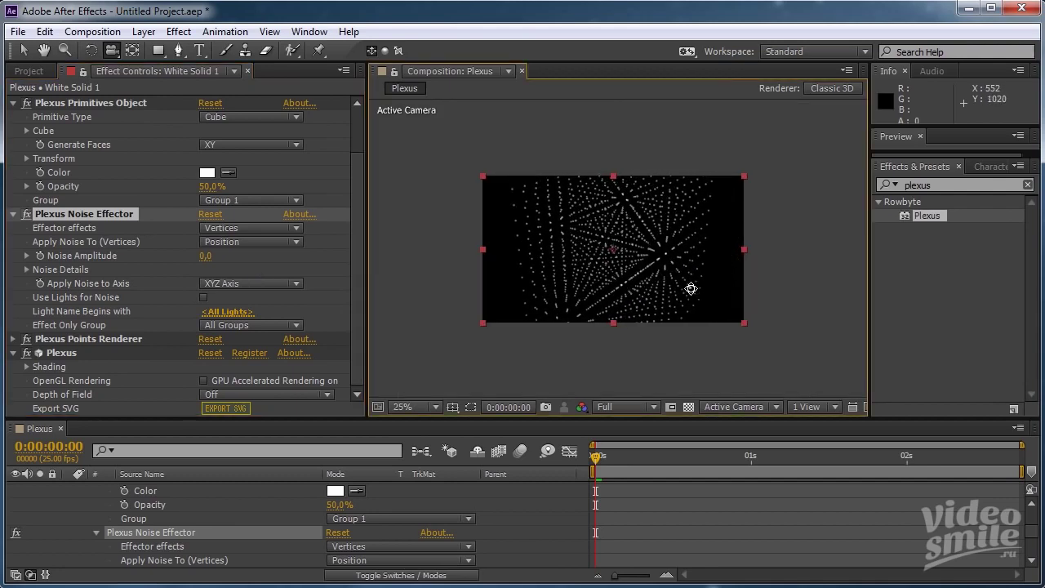
scroll(241, 193, up, 3)
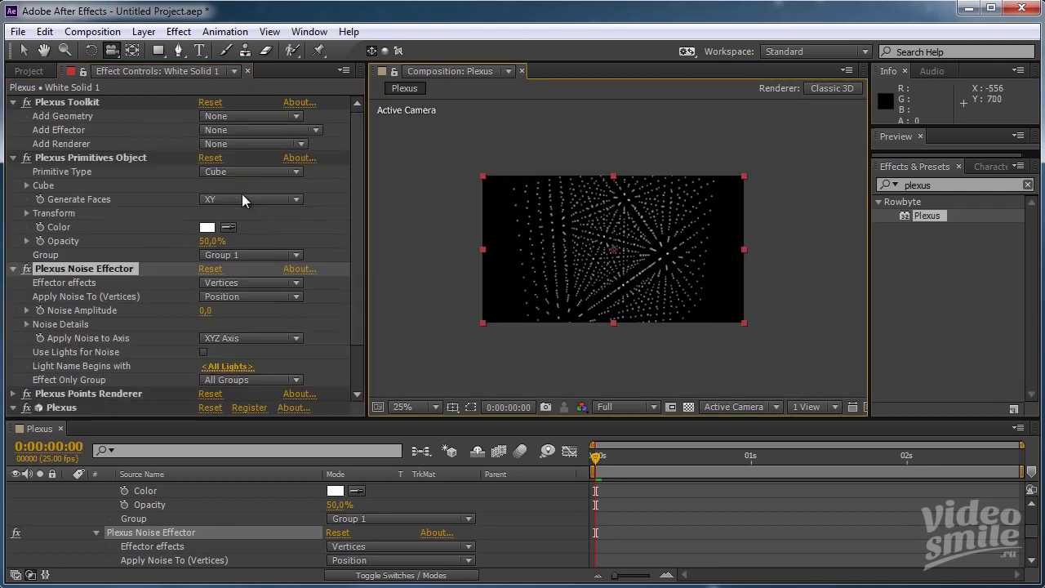
click(226, 145)
Add a Triangulation renderer, zoom to 50%, and orbit the camera around the cube's sides.
click(263, 236)
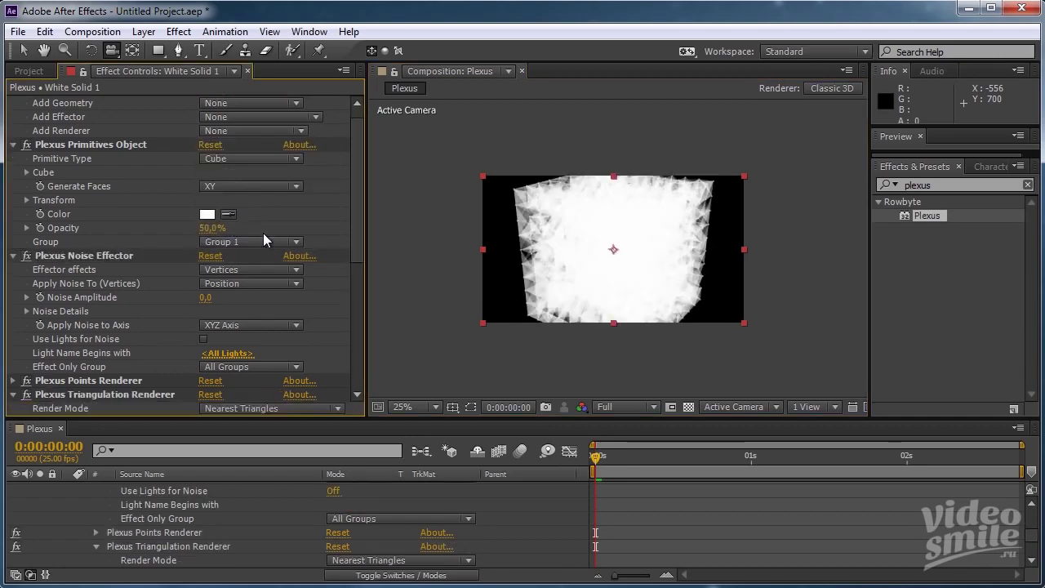
key(period)
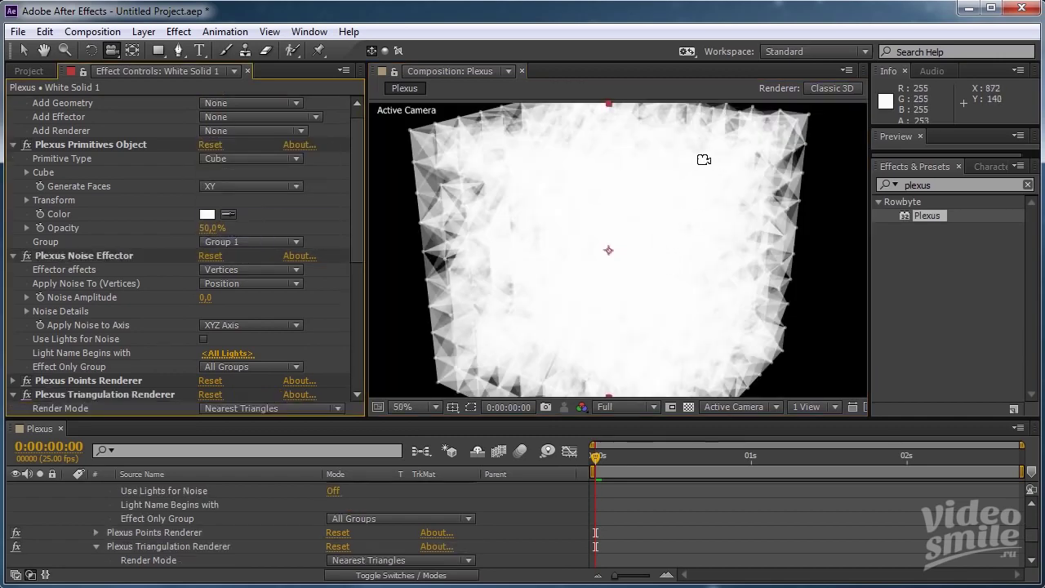
mouse_move(704, 159)
mouse_down()
mouse_move(600, 186)
mouse_move(543, 187)
mouse_move(602, 187)
mouse_move(626, 221)
mouse_move(606, 252)
mouse_move(485, 226)
mouse_move(476, 196)
mouse_move(495, 180)
mouse_move(558, 191)
mouse_move(565, 202)
mouse_up()
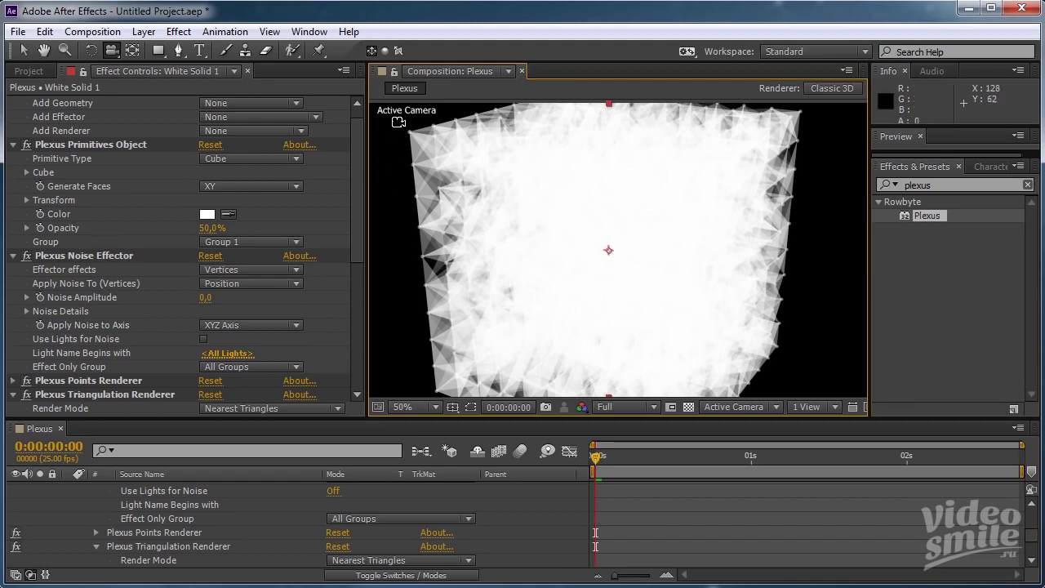
drag(442, 182, 443, 205)
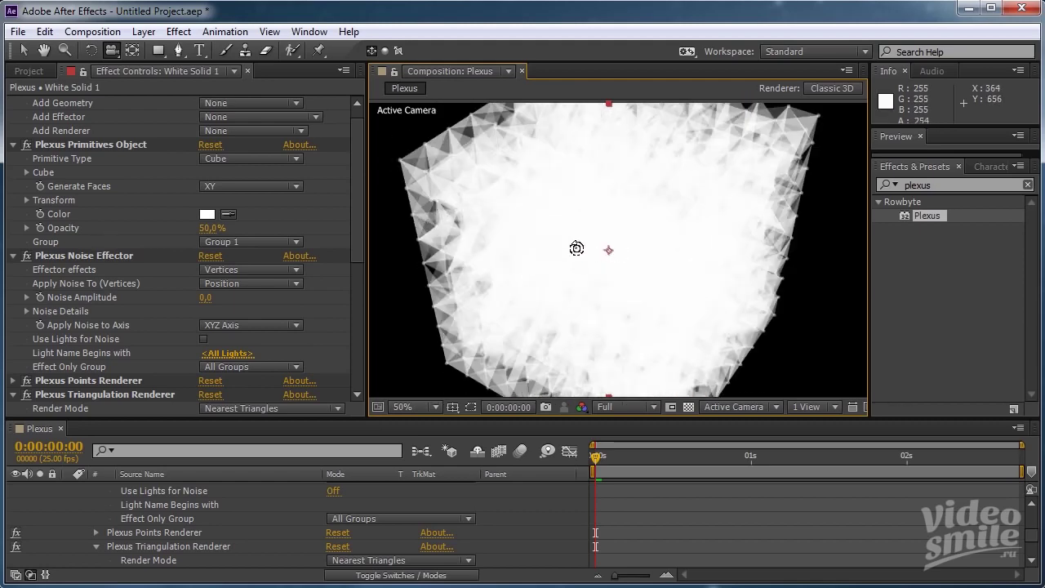
mouse_move(574, 245)
mouse_down()
mouse_move(532, 236)
mouse_move(557, 238)
mouse_up()
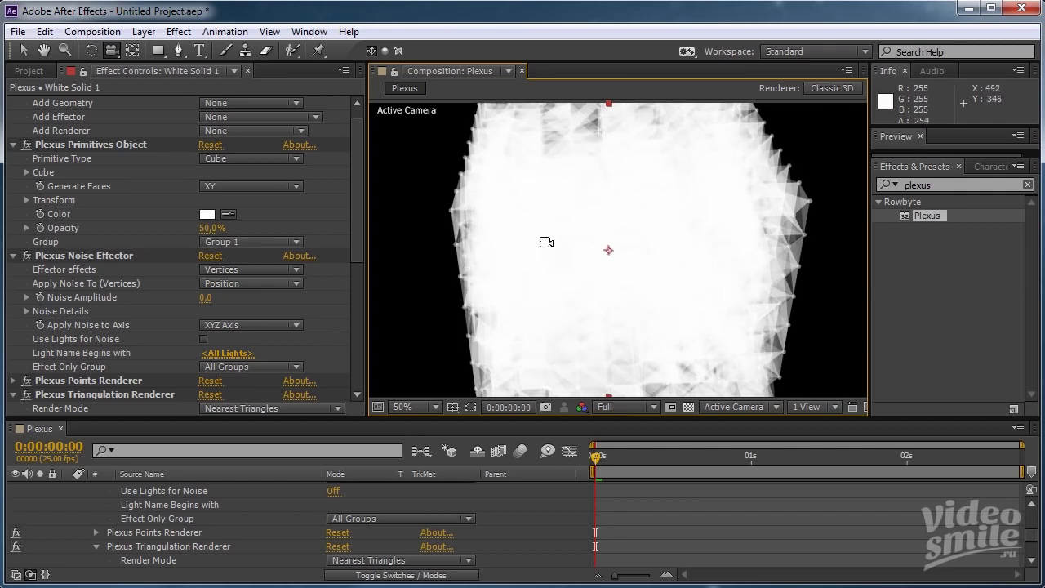
mouse_move(544, 243)
mouse_down()
mouse_move(701, 236)
mouse_move(672, 245)
mouse_up()
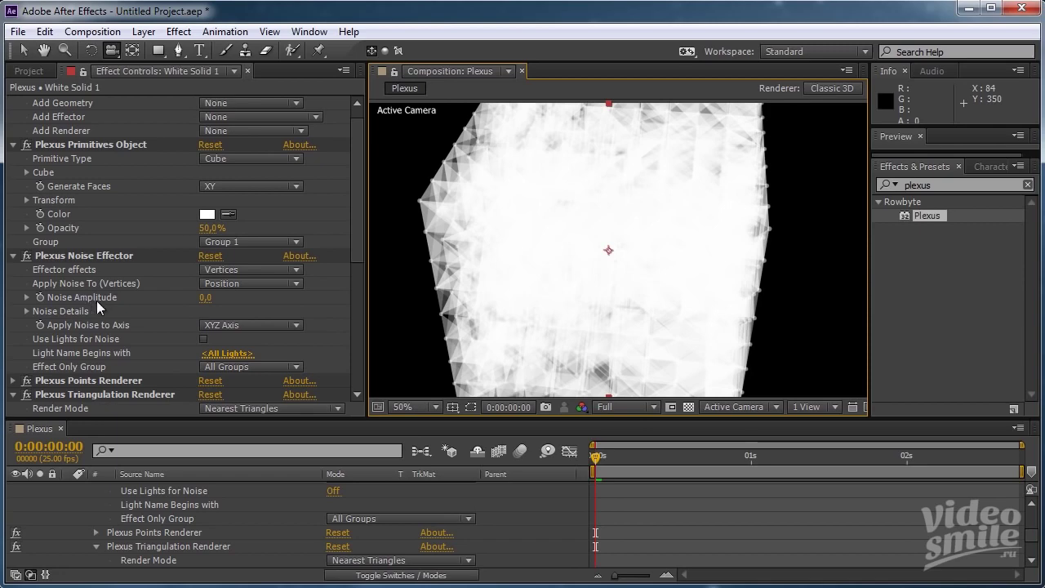
Push Noise Amplitude up in stages to about 2181 and orbit to view the scattered cube.
mouse_move(205, 297)
mouse_down()
mouse_move(1044, 249)
mouse_move(507, 283)
mouse_up()
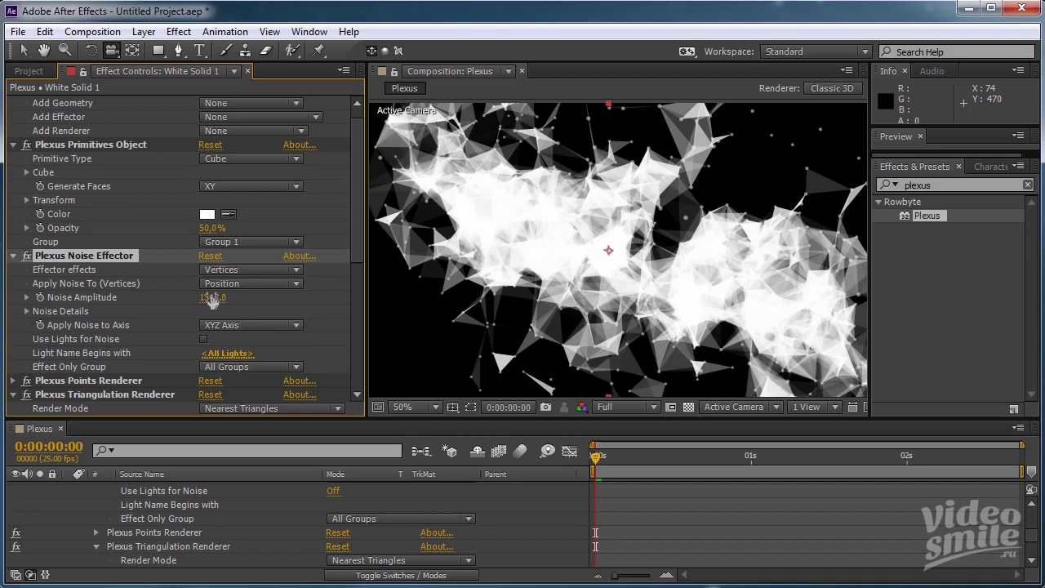
mouse_move(212, 300)
mouse_down()
mouse_move(425, 307)
mouse_move(769, 278)
mouse_up()
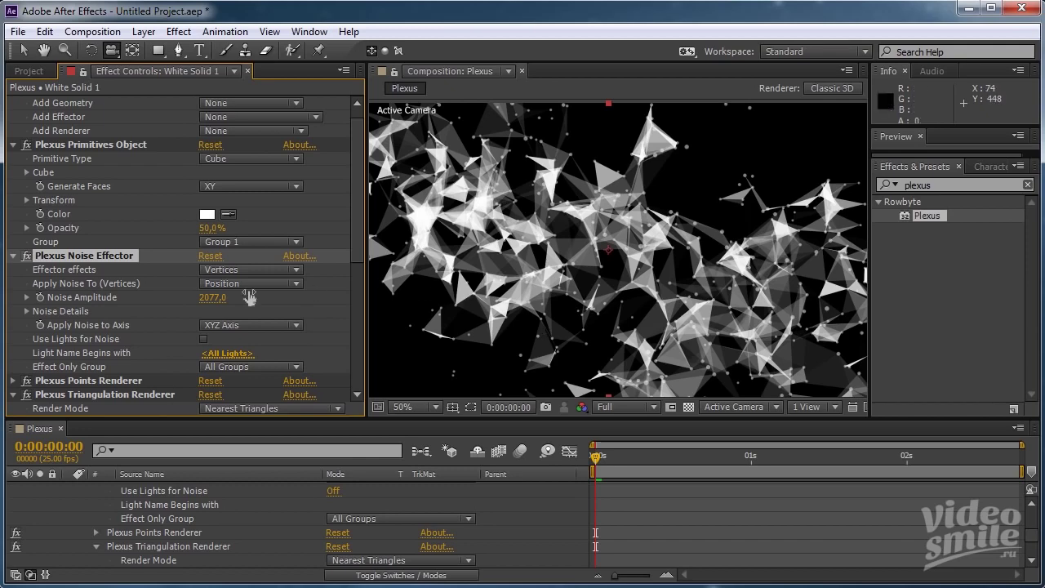
mouse_move(214, 297)
mouse_down()
mouse_move(314, 300)
mouse_move(493, 272)
mouse_move(211, 297)
mouse_move(250, 322)
mouse_move(163, 297)
mouse_move(678, 289)
mouse_up()
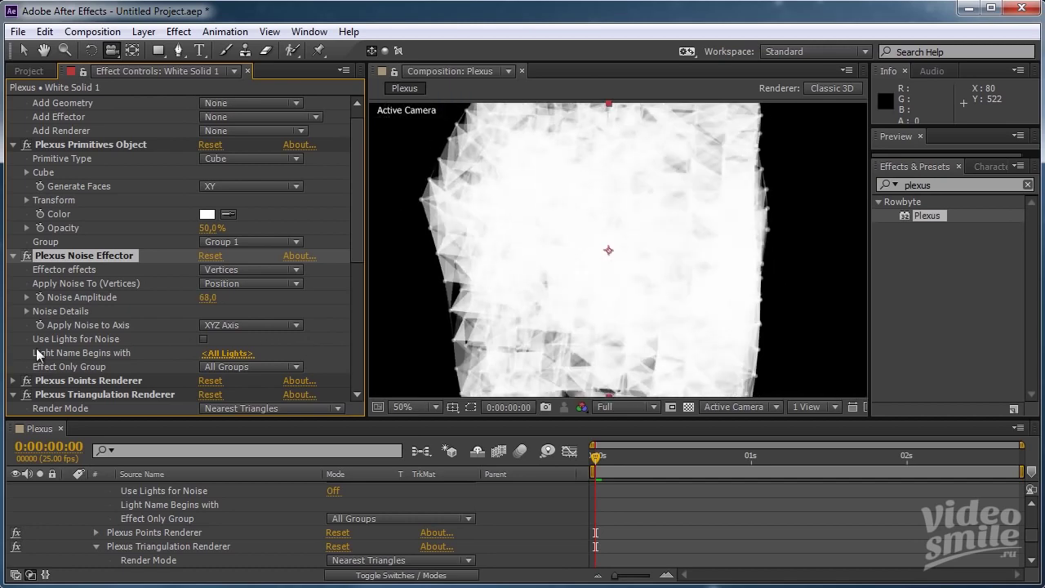
mouse_move(579, 216)
mouse_down()
mouse_move(582, 164)
mouse_move(593, 292)
mouse_up()
scroll(196, 268, up, 1)
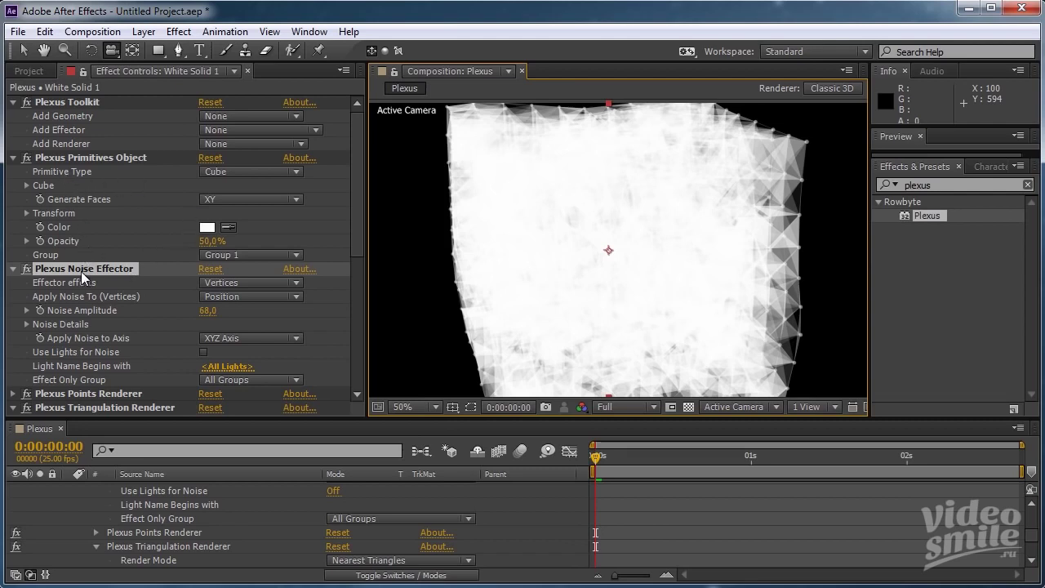
Delete the Plexus Noise Effector, Points Renderer and Triangulation Renderer.
key(Delete)
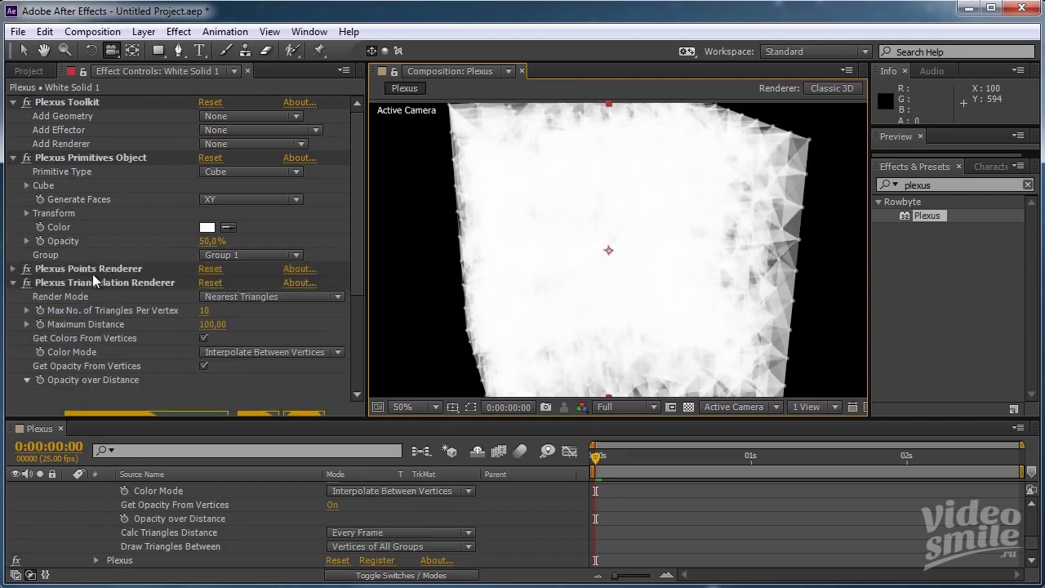
click(97, 270)
key(Delete)
click(96, 272)
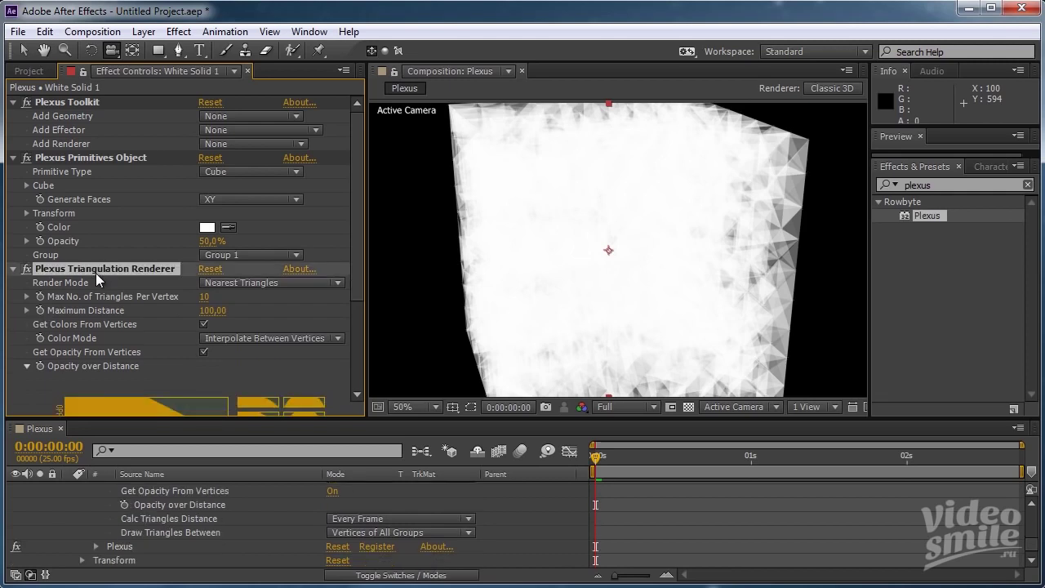
key(Delete)
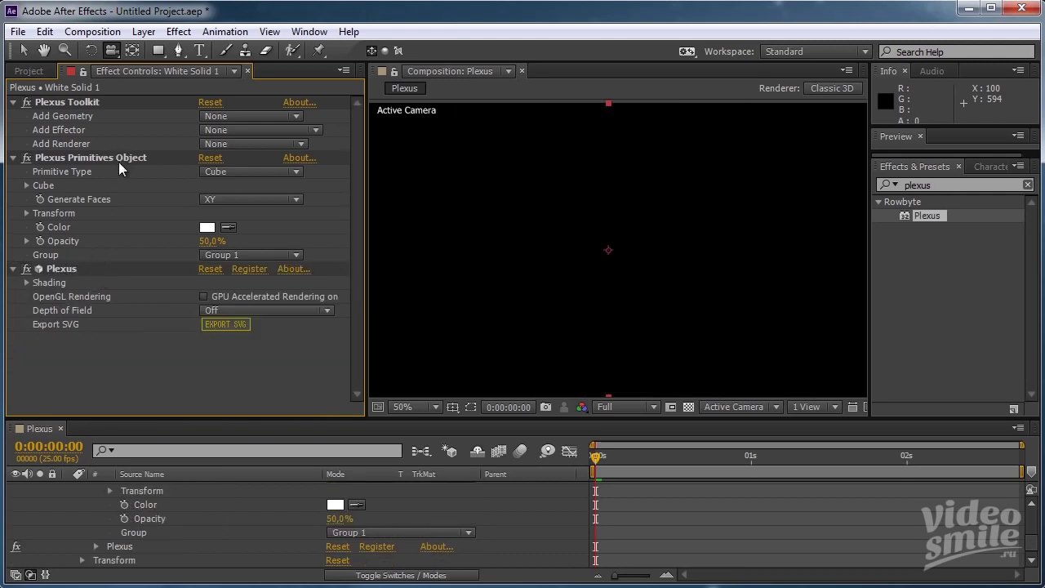
Change the Plexus primitive type from Cube to Sphere and show the Project panel.
click(70, 158)
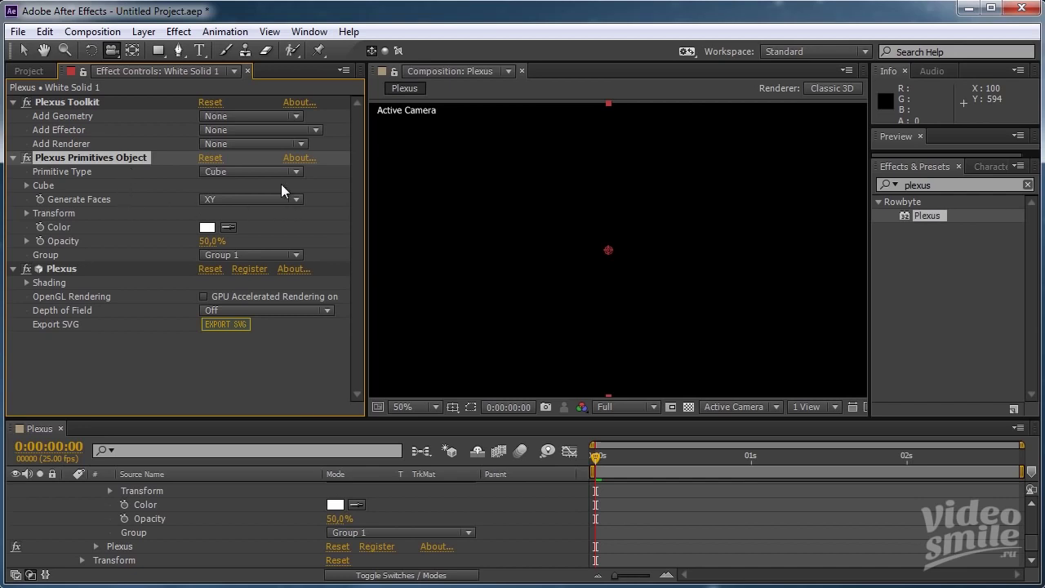
click(250, 179)
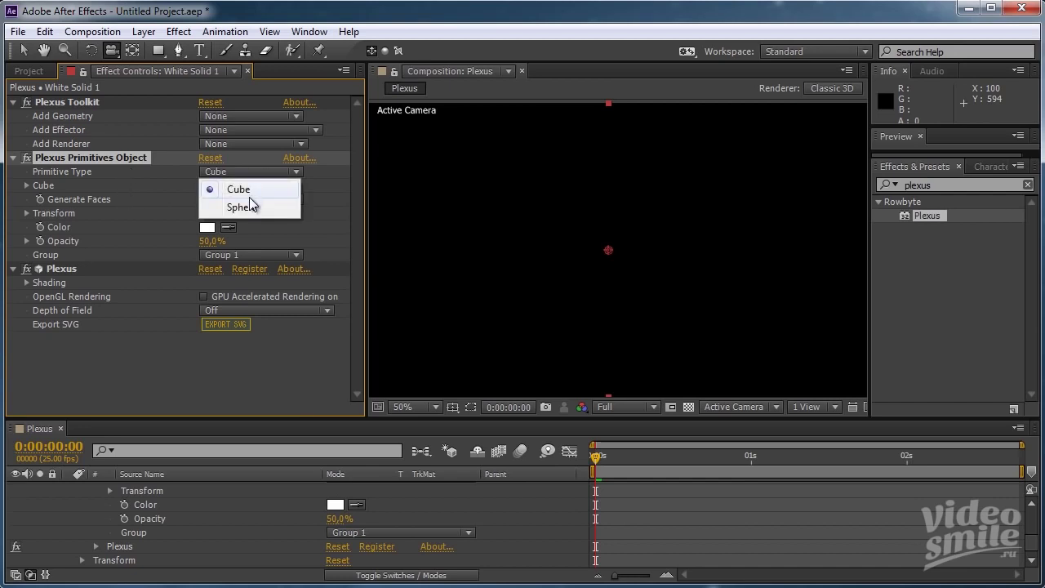
click(247, 209)
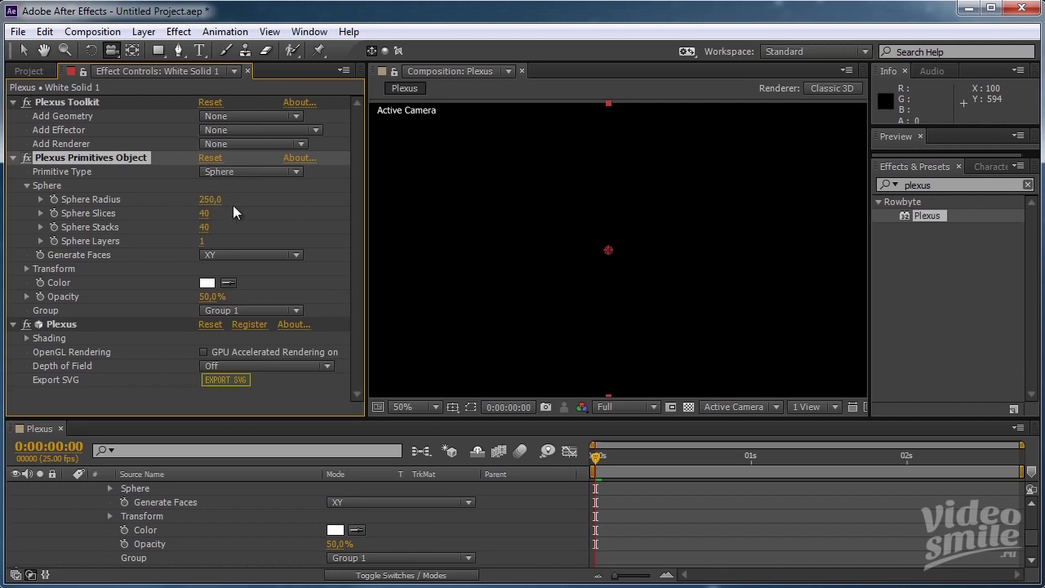
click(33, 72)
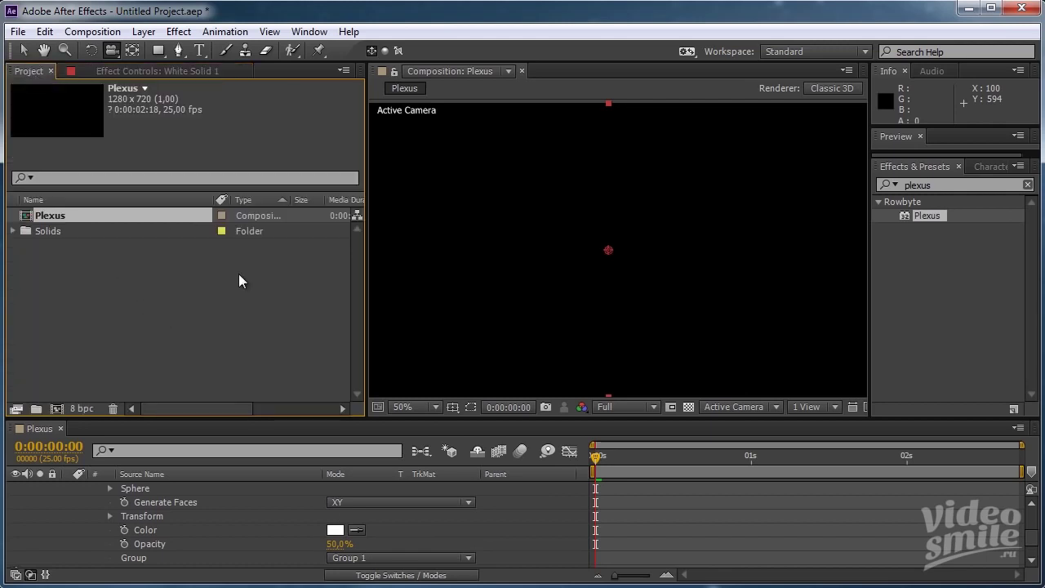
Import Desktop-Space-HD-Wallpapers.jpg into the project.
click(159, 299)
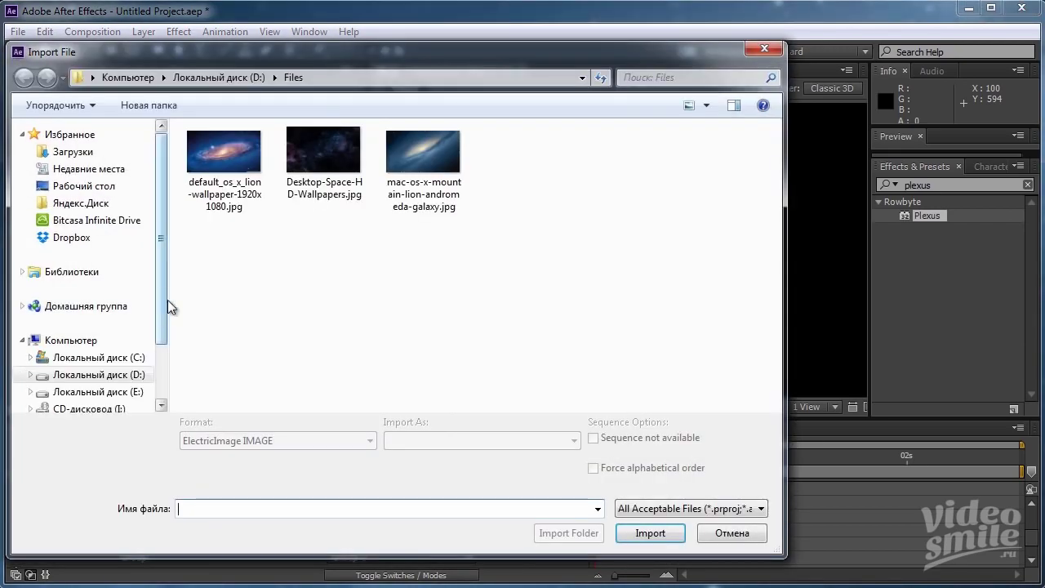
click(324, 155)
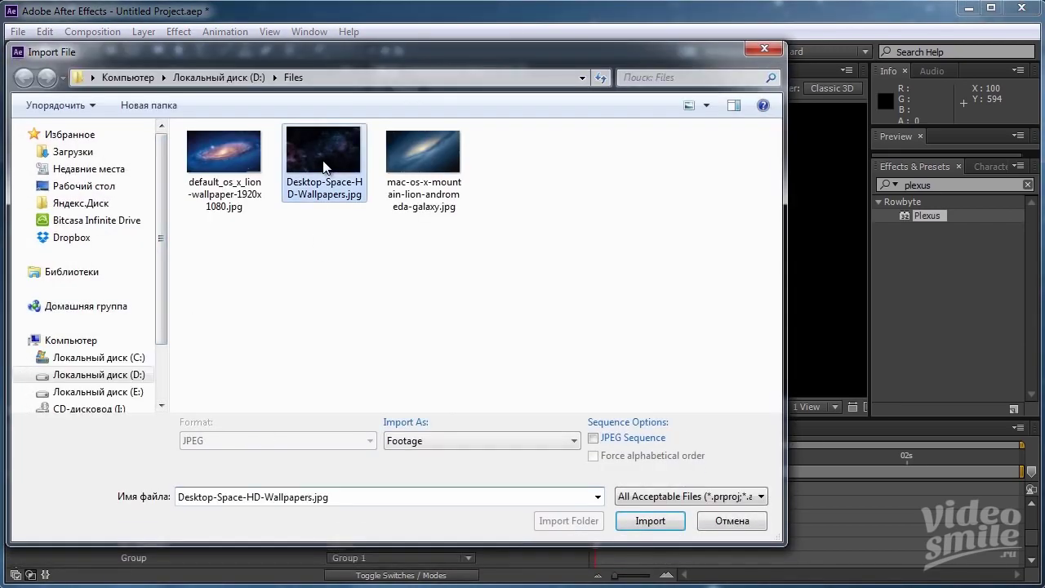
click(650, 520)
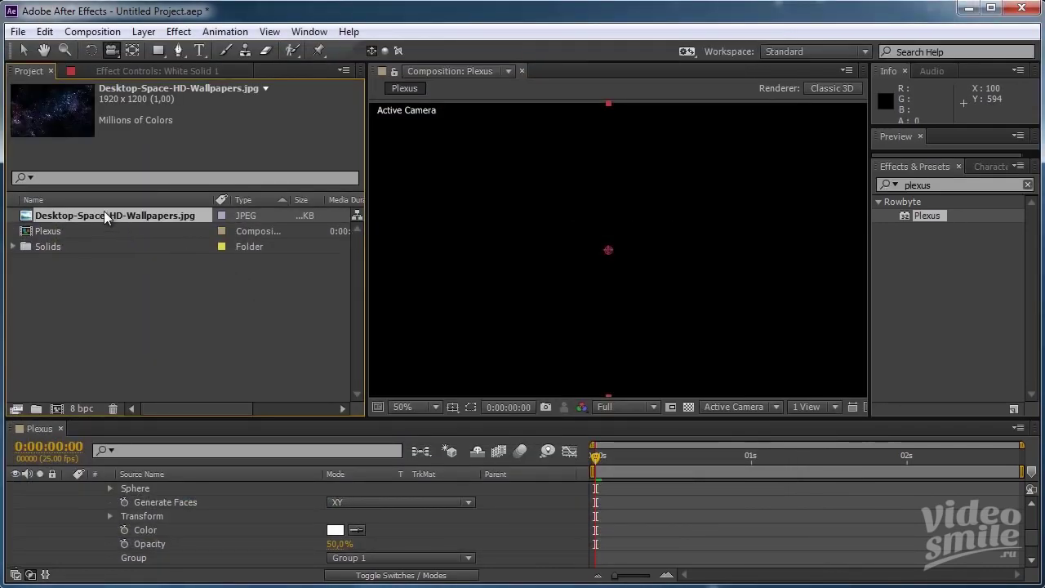
Place the nebula wallpaper into the Plexus composition and widen the Composition panel.
mouse_move(105, 213)
mouse_down()
mouse_move(180, 562)
mouse_move(171, 570)
mouse_up()
drag(512, 257, 560, 234)
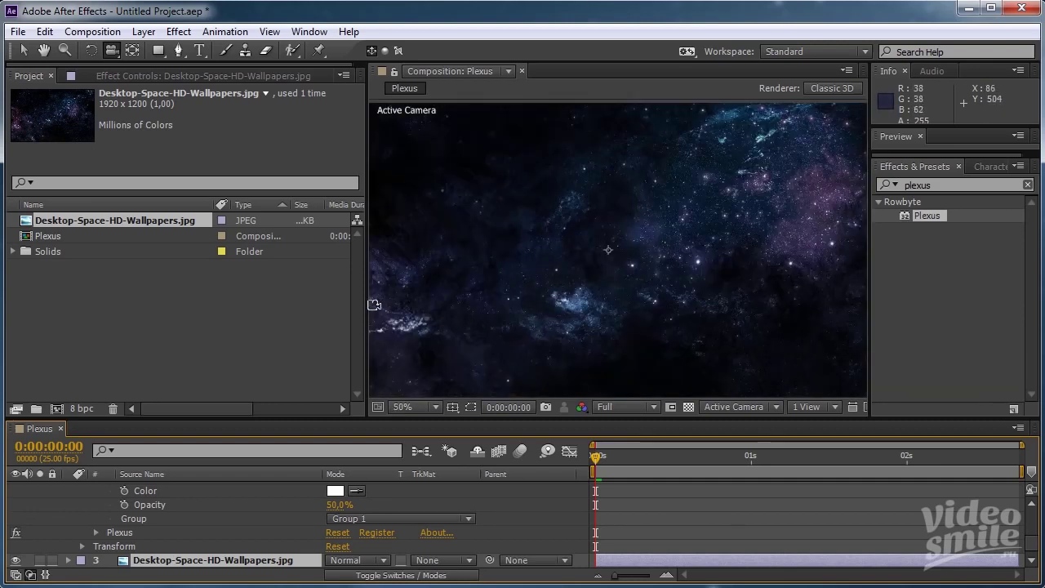
click(22, 50)
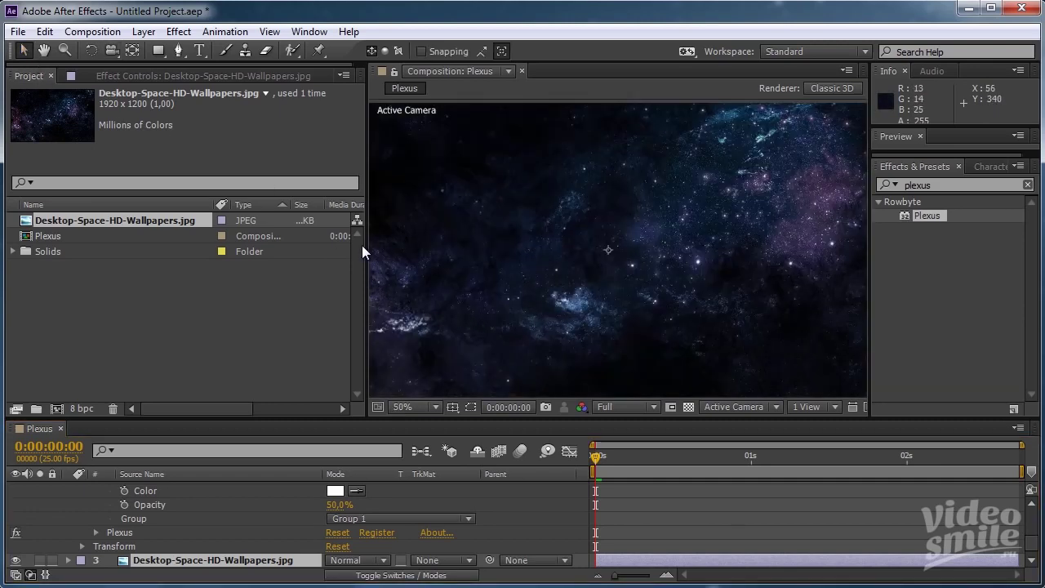
drag(366, 247, 288, 247)
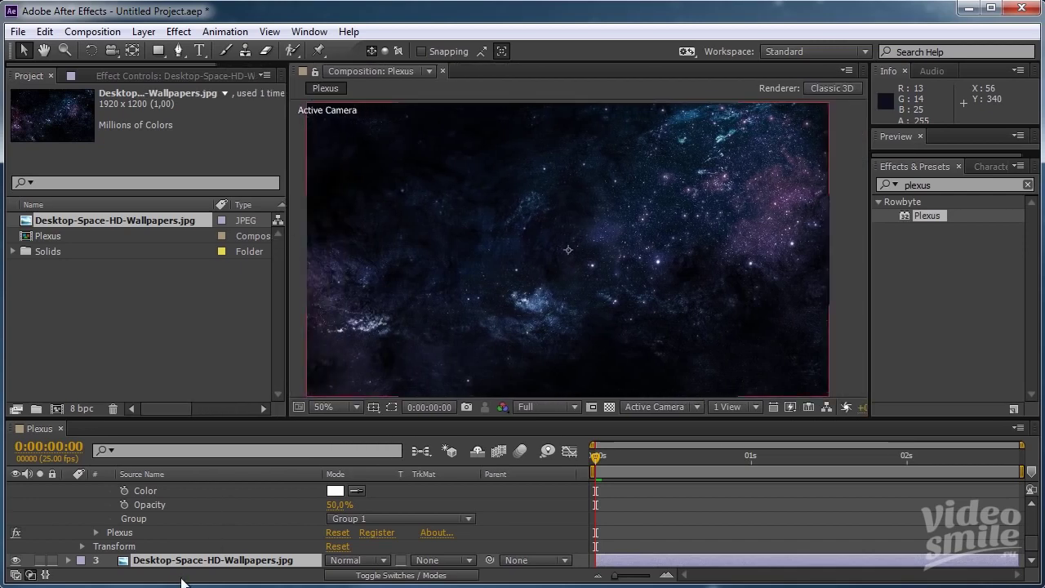
scroll(163, 543, up, 5)
Add a Plexus Points Renderer to White Solid 1's sphere.
click(166, 504)
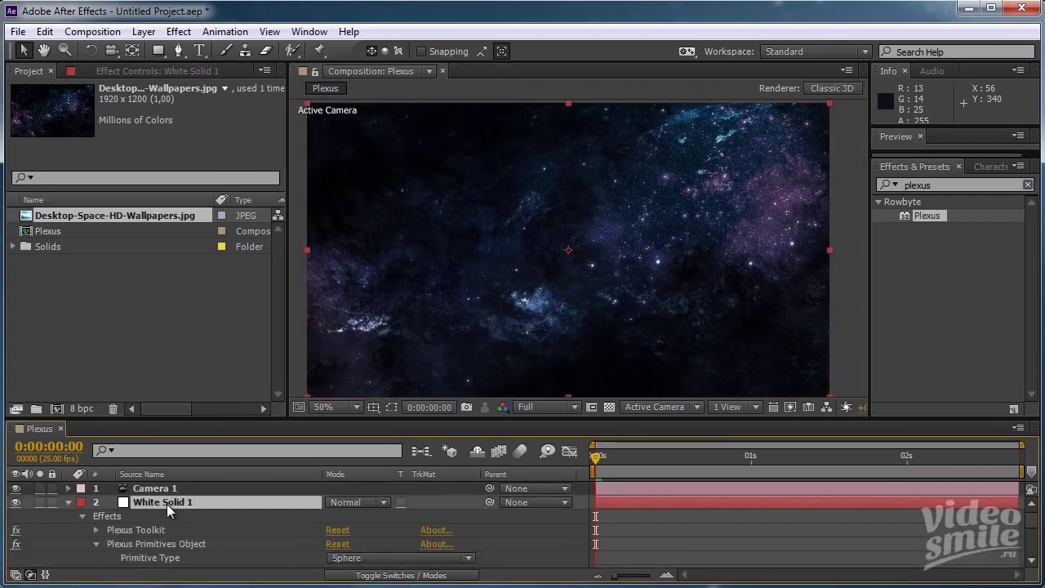
click(111, 73)
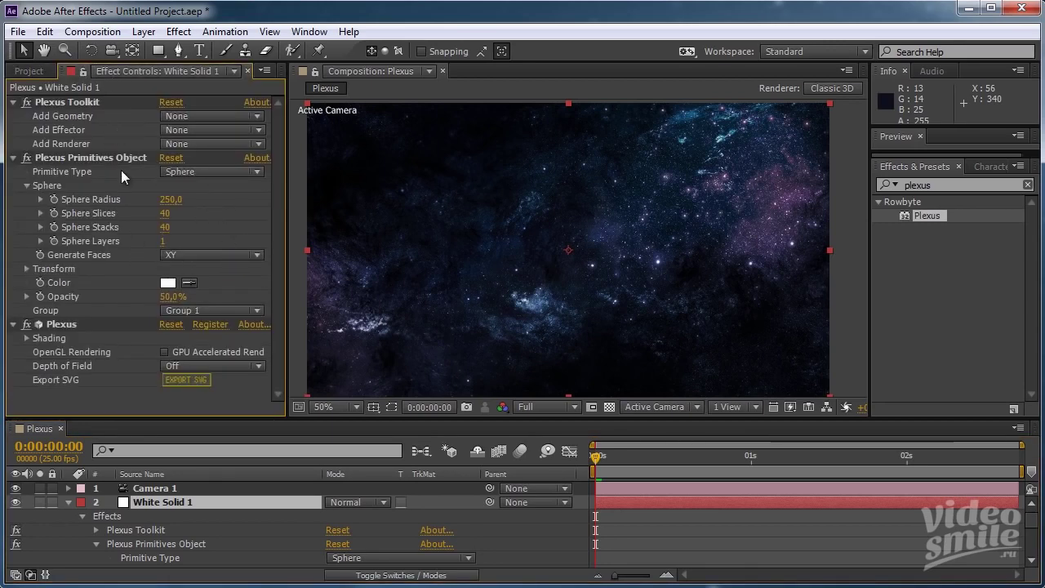
click(180, 143)
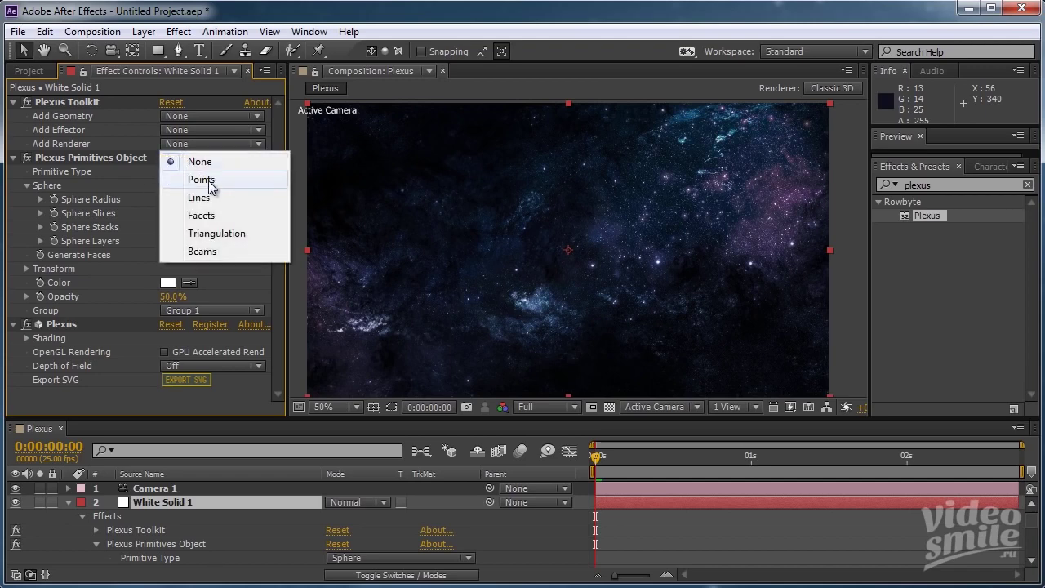
click(206, 180)
scroll(593, 271, down, 2)
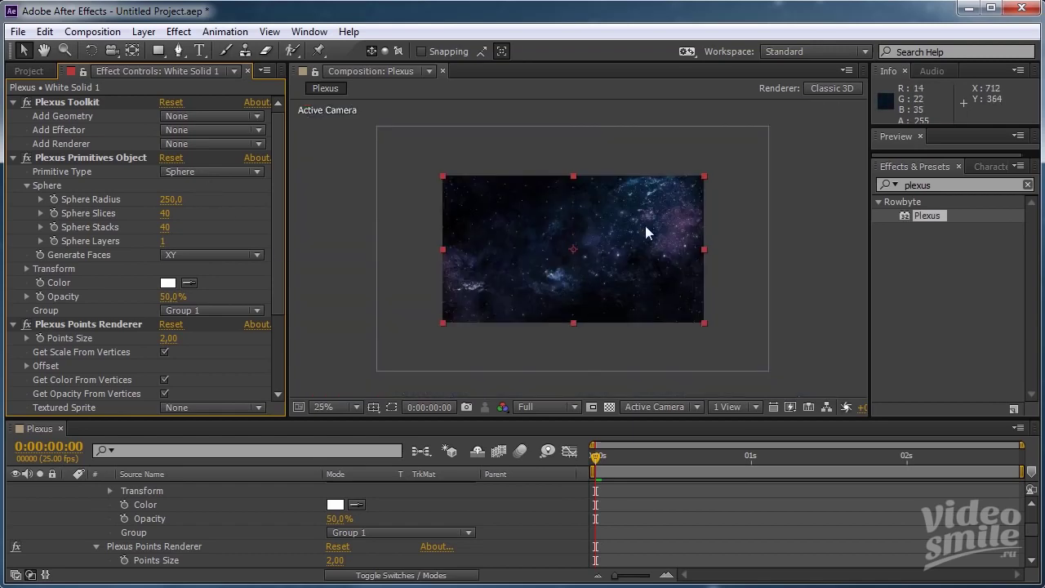
scroll(535, 306, up, 2)
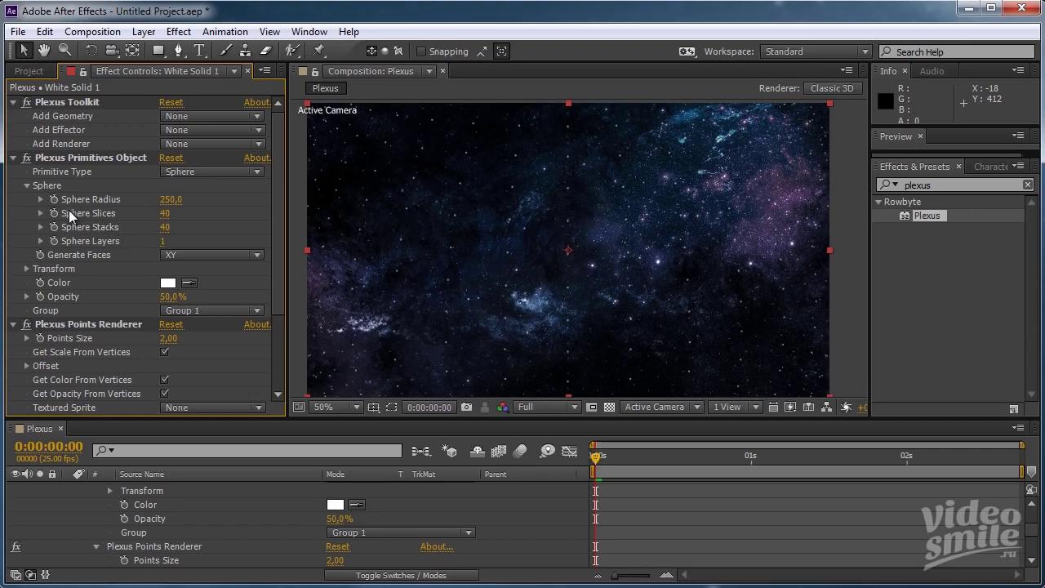
Set the sphere's slices and stacks to 20 each.
click(166, 213)
text(2)
text(0)
key(Return)
key(Return)
key(comma)
key(period)
scroll(175, 335, down, 2)
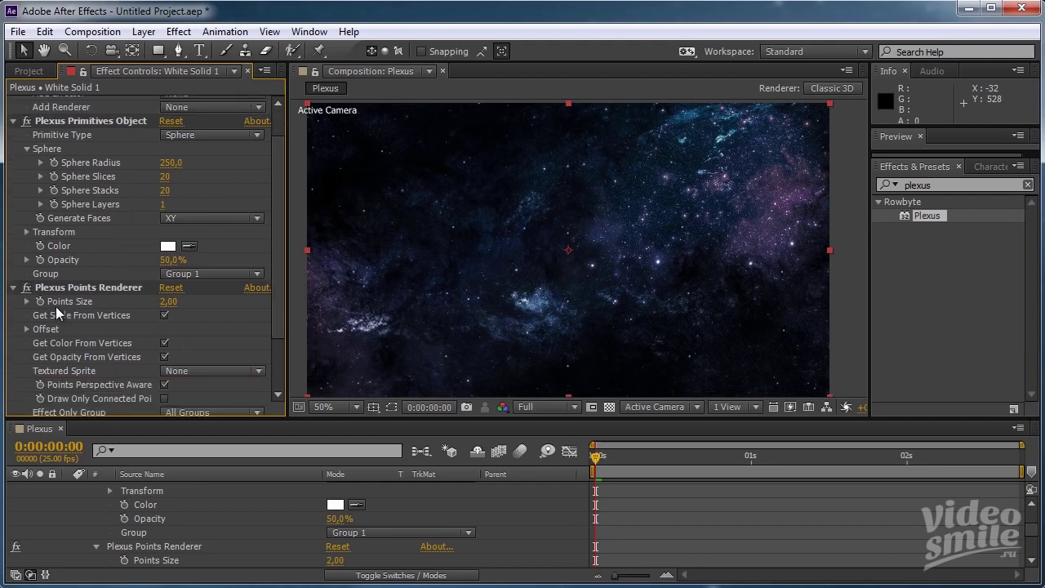
Set Points Size to 5 and turn off Get Scale From Vertices.
click(168, 301)
text(5)
click(164, 315)
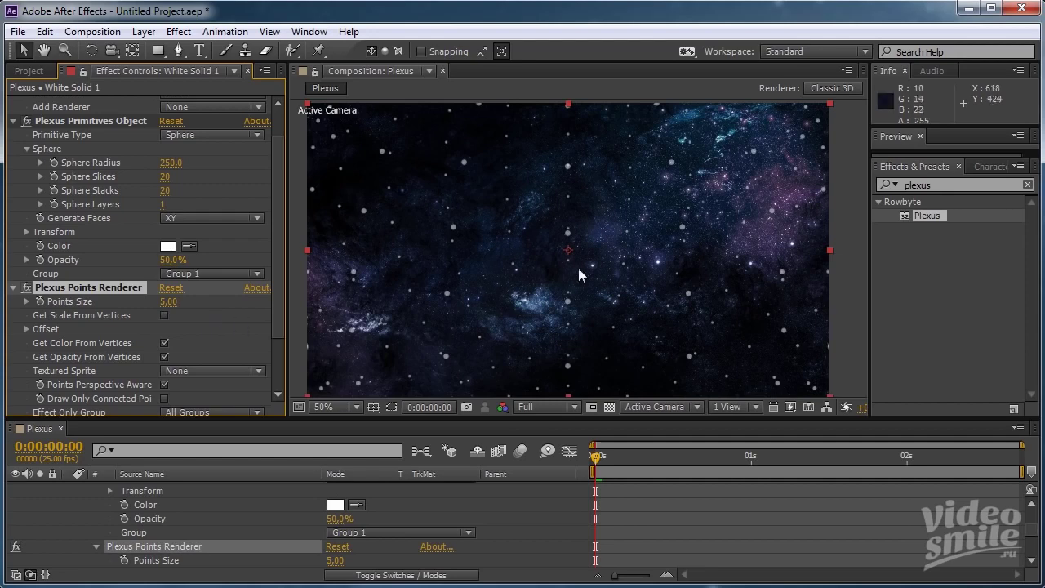
key(comma)
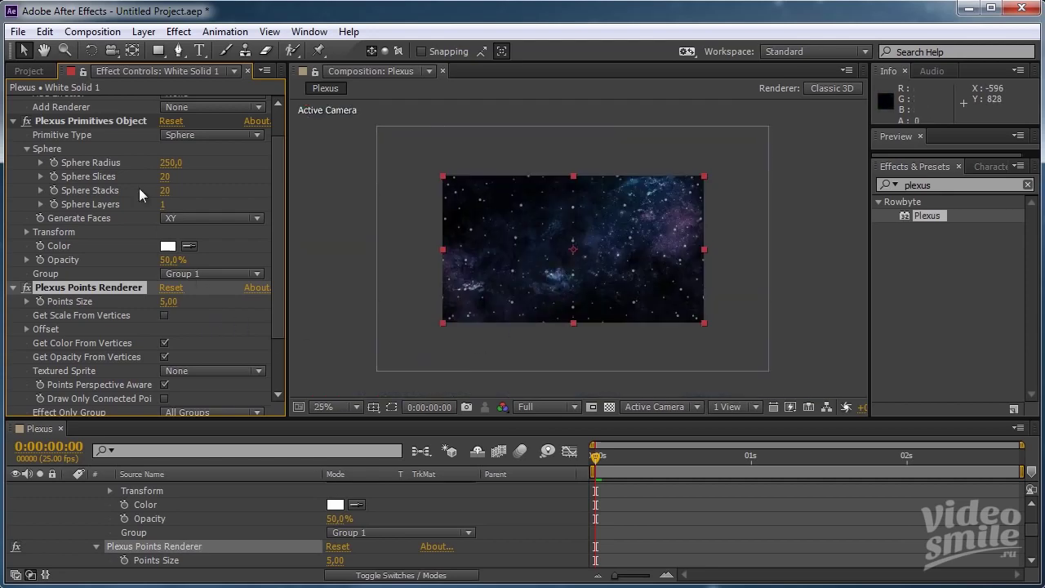
scroll(196, 547, up, 5)
scroll(196, 546, up, 2)
Dolly Camera 1 back so the sphere sits small, then reselect White Solid 1.
click(164, 489)
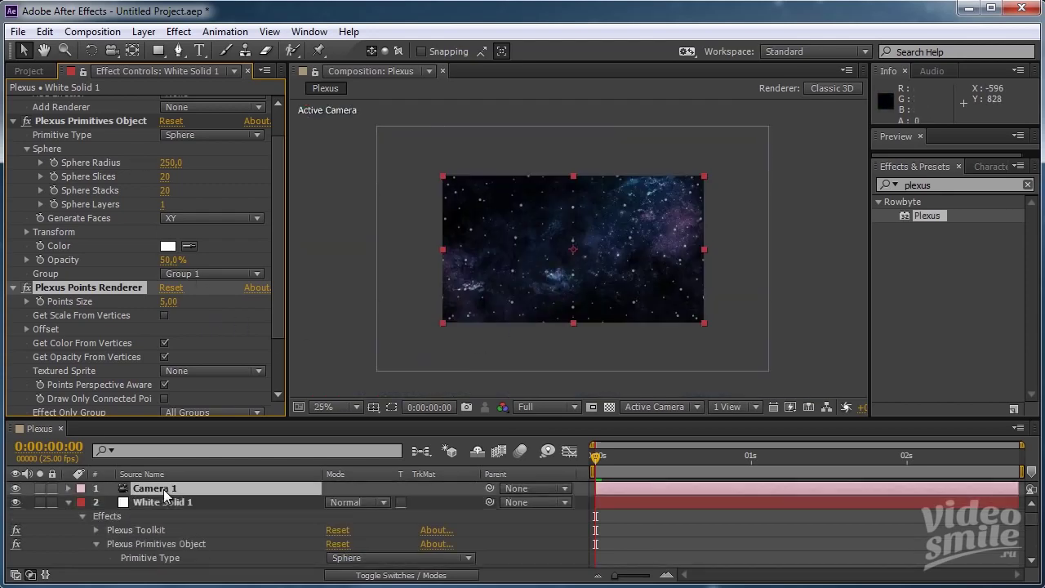
click(111, 51)
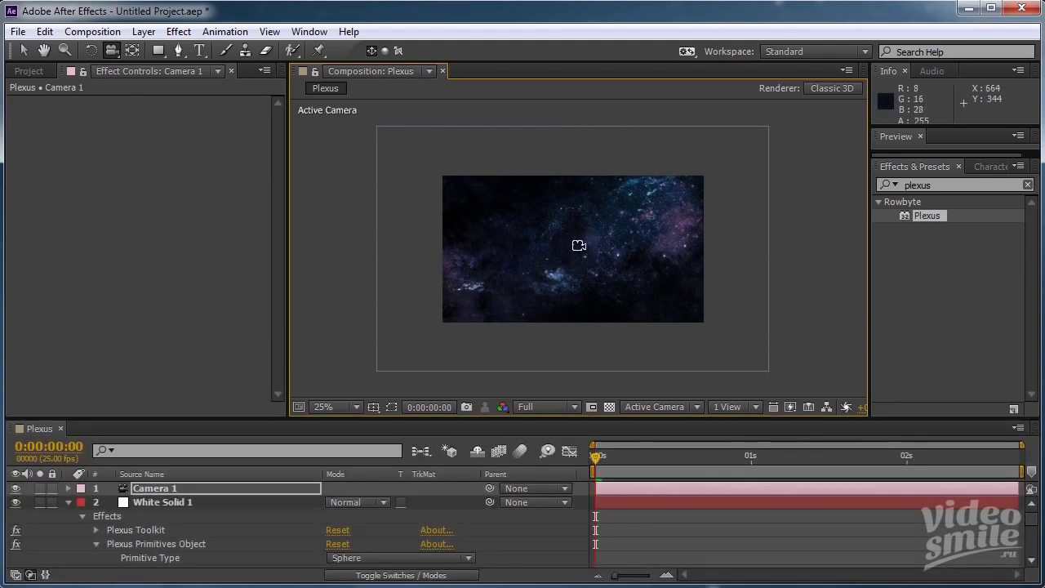
scroll(579, 245, up, 2)
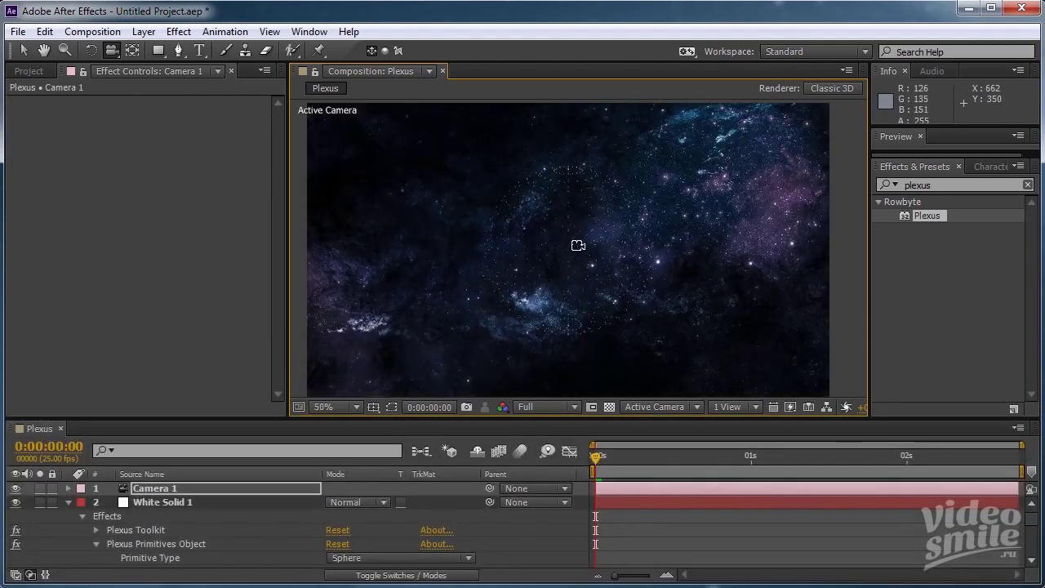
click(149, 502)
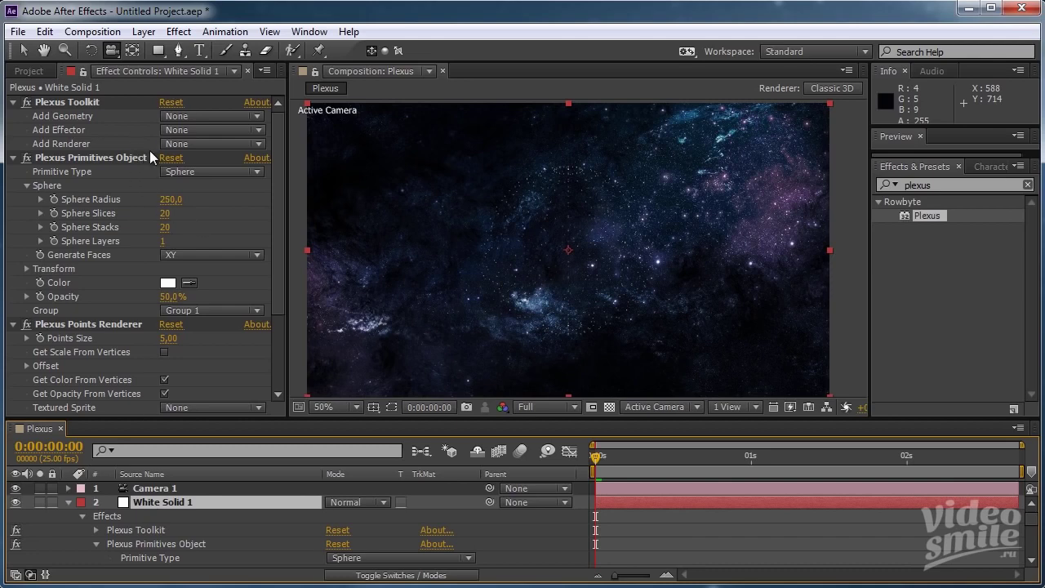
Add Plexus Lines and Facets renderers to the sphere.
click(195, 142)
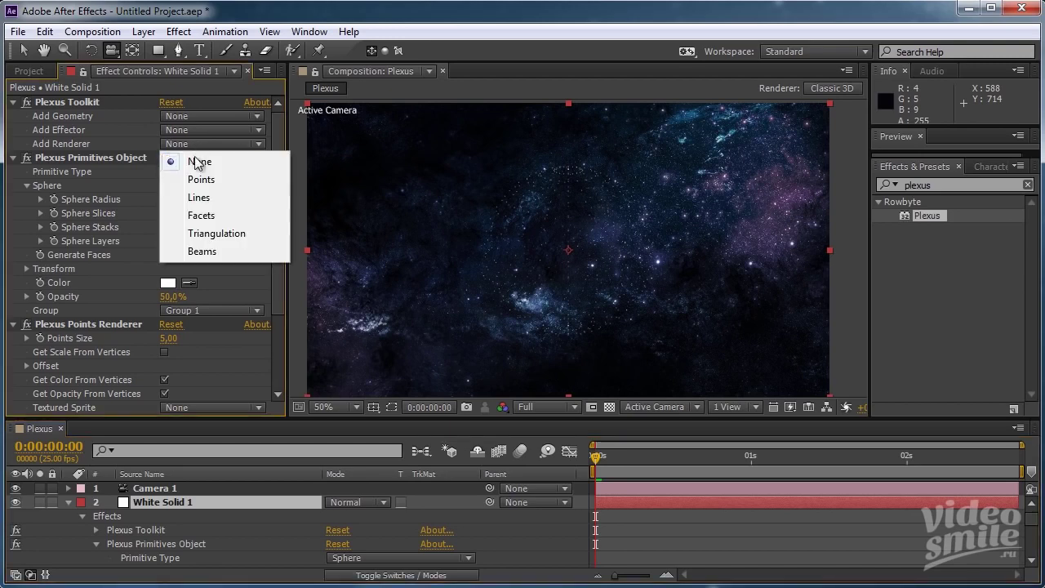
click(202, 200)
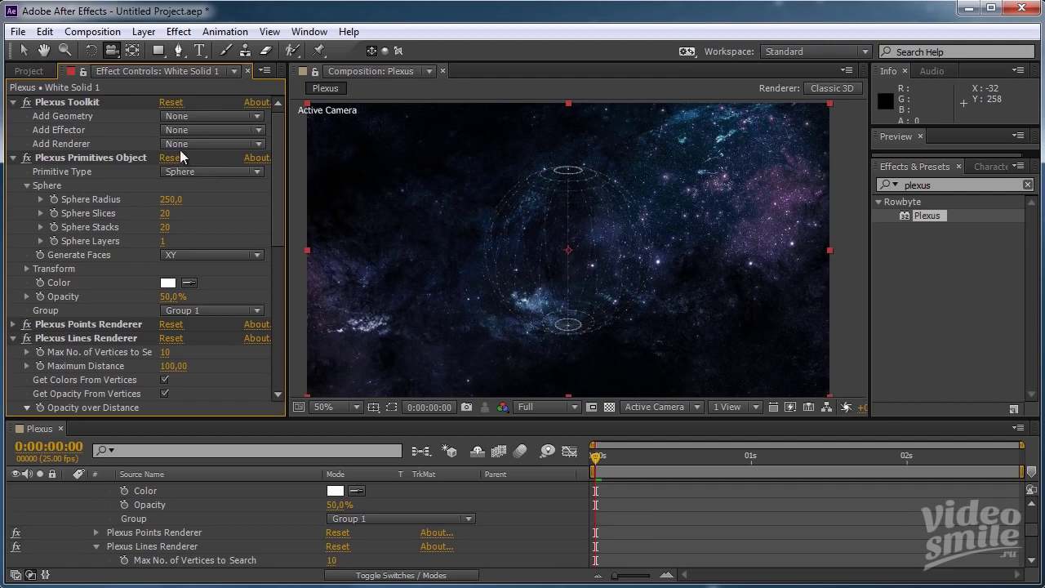
click(180, 147)
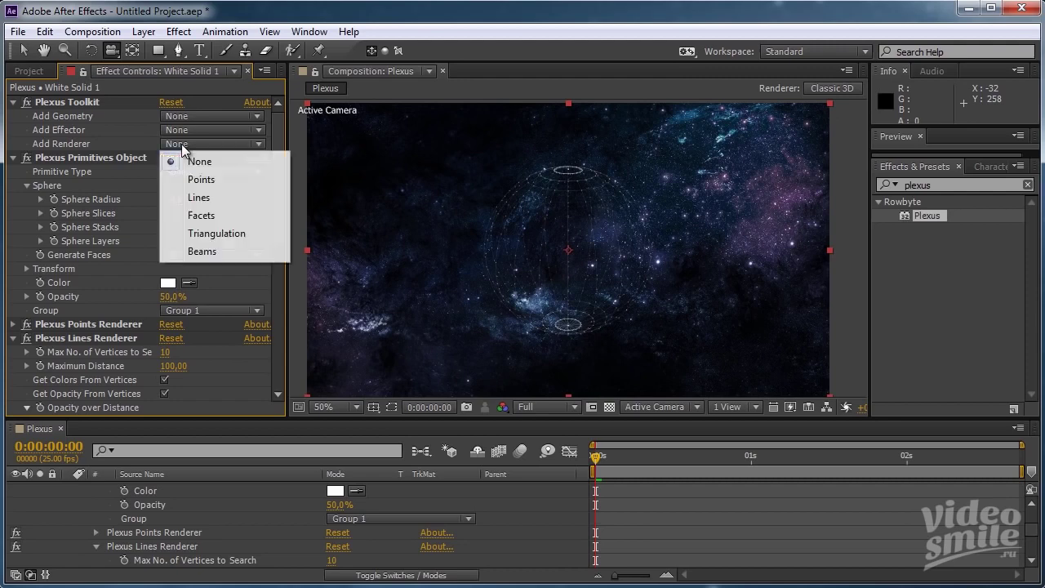
click(229, 215)
key(period)
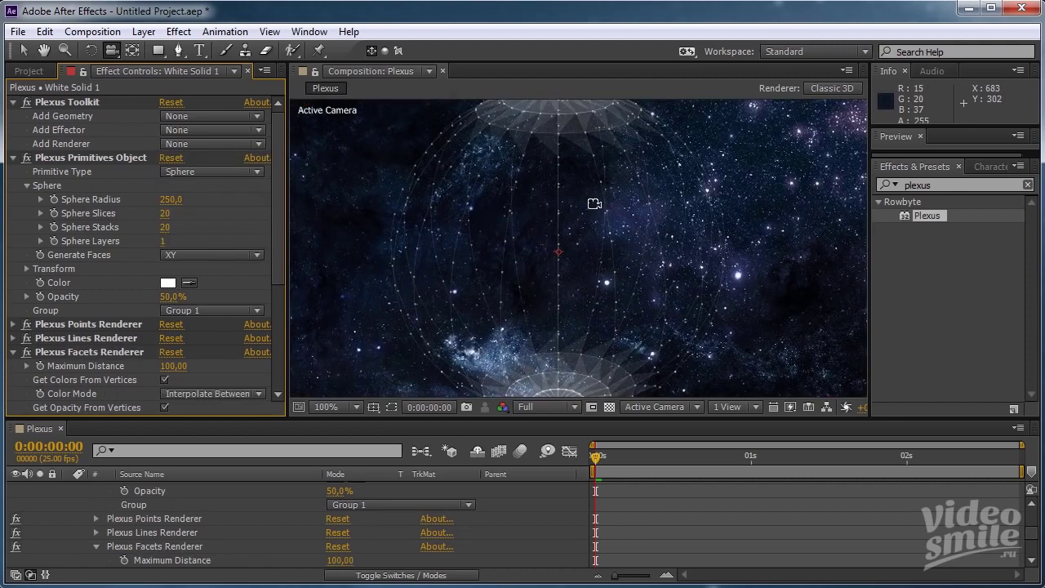
key(comma)
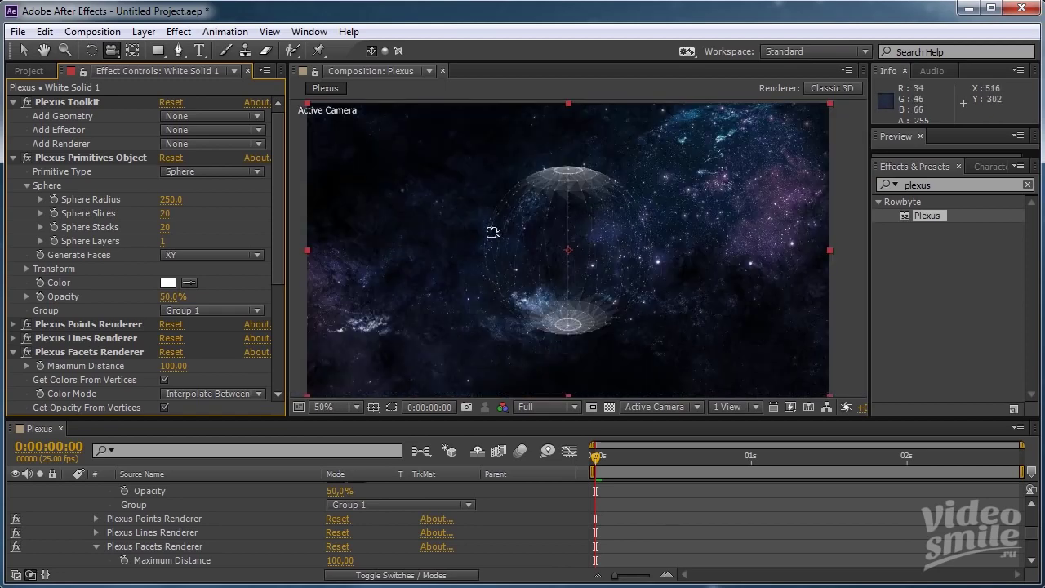
drag(281, 209, 252, 262)
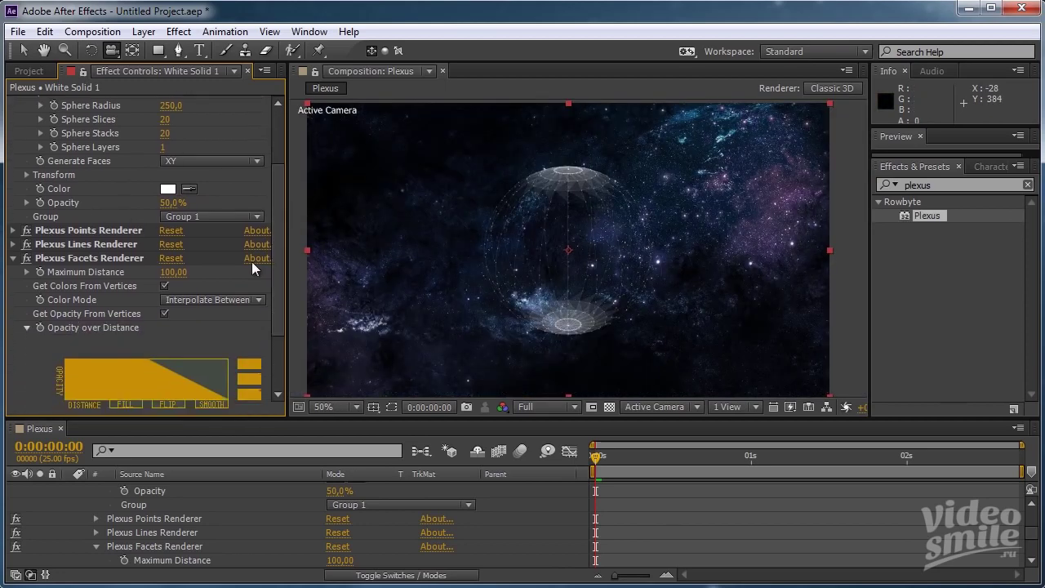
Set the Facets Maximum Distance to 135 and turn off Get Colors From Vertices.
click(108, 259)
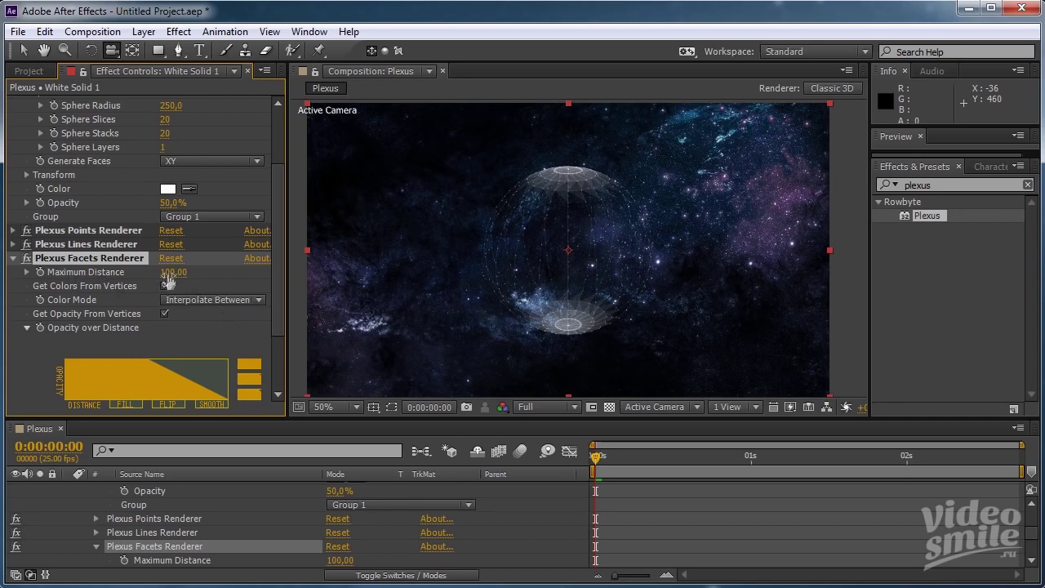
drag(169, 281, 201, 278)
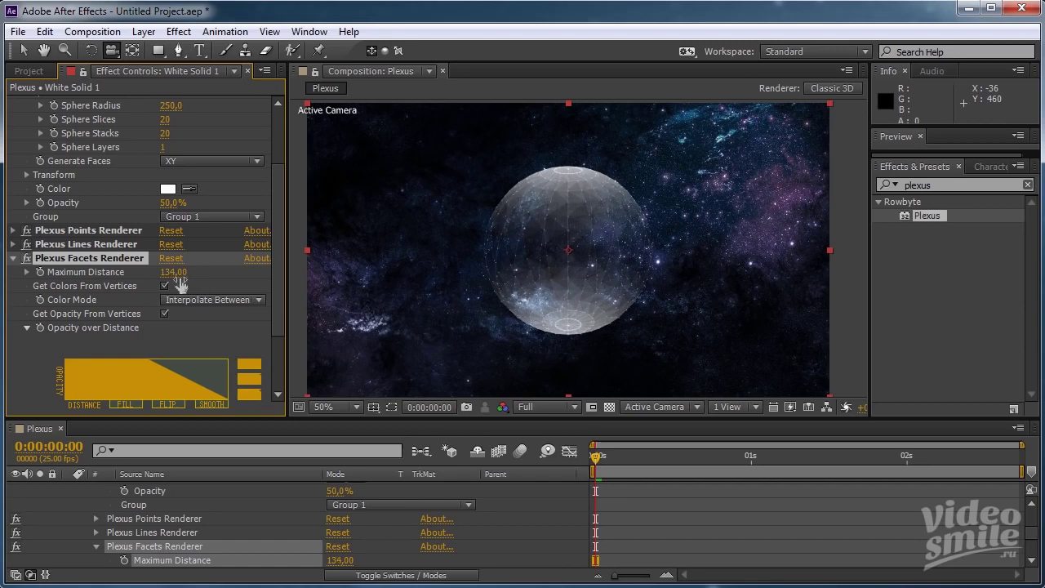
click(171, 274)
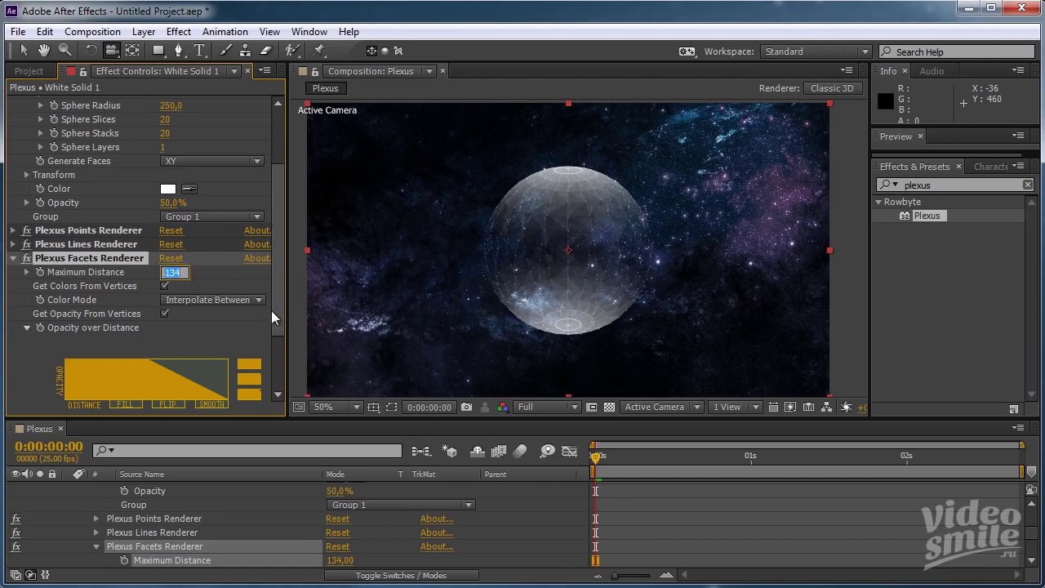
text(135)
click(223, 288)
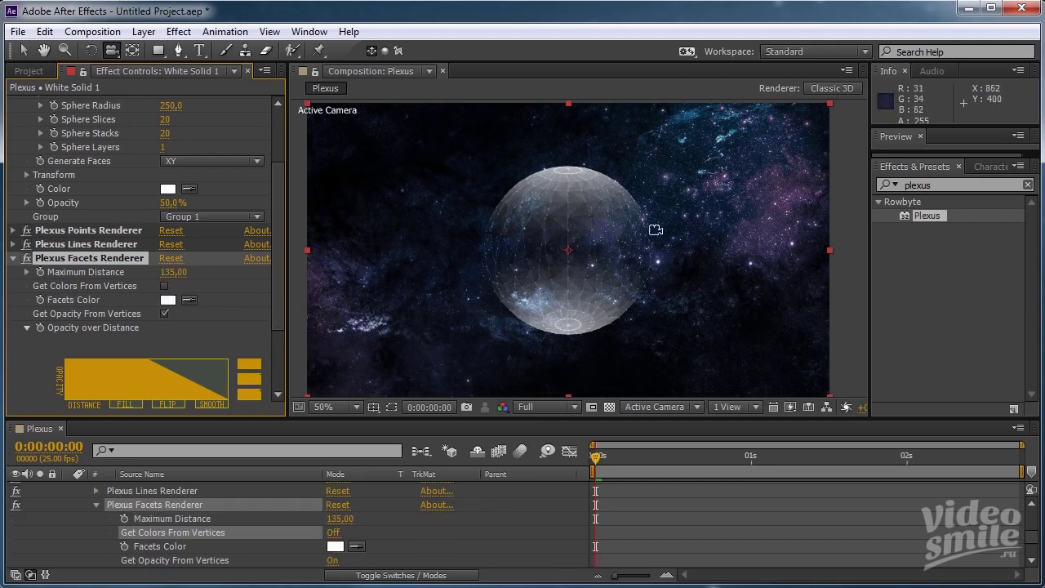
scroll(579, 250, up, 3)
scroll(579, 251, down, 3)
key(period)
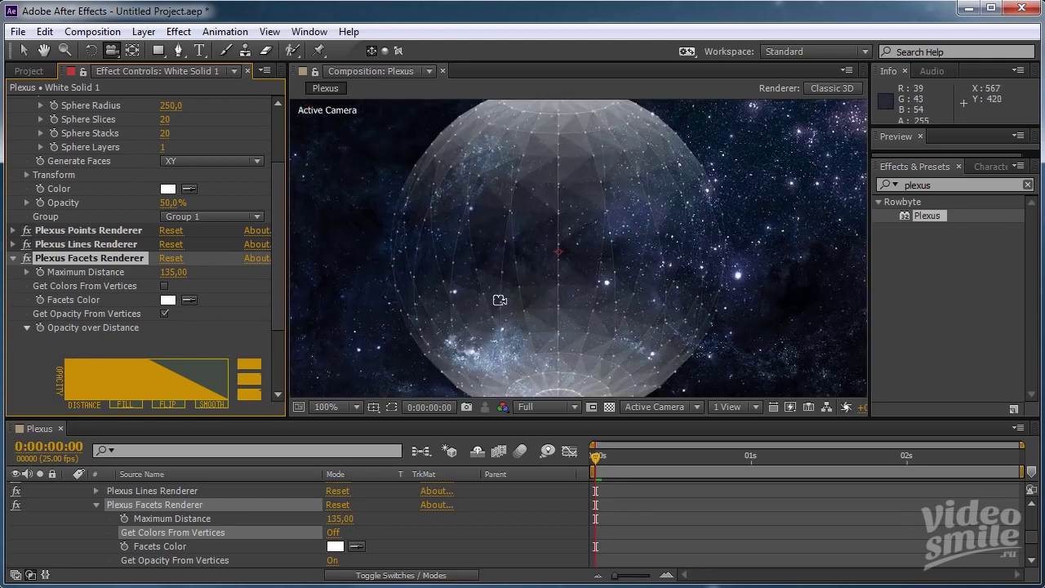
key(comma)
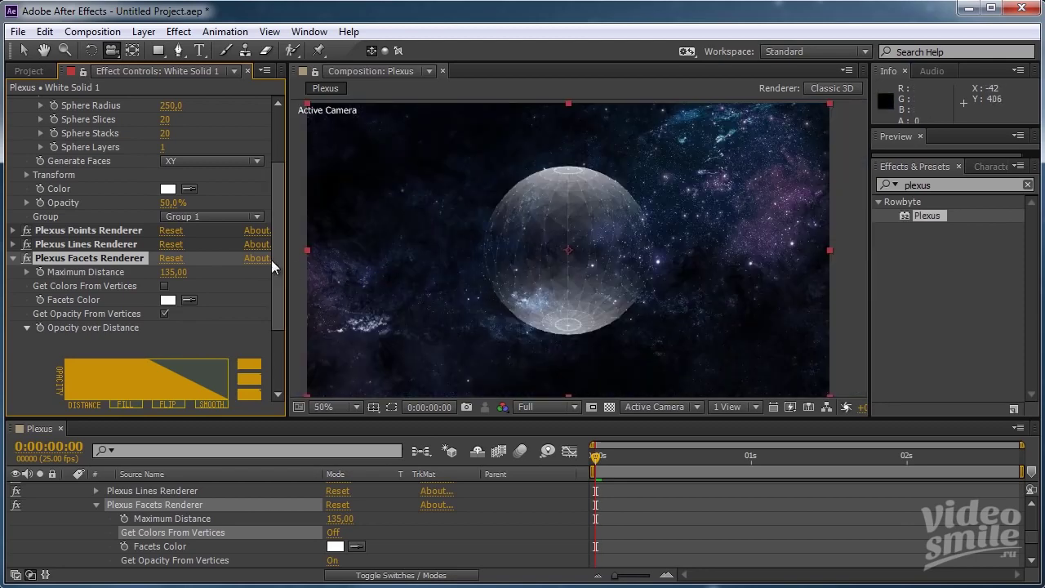
drag(274, 253, 270, 186)
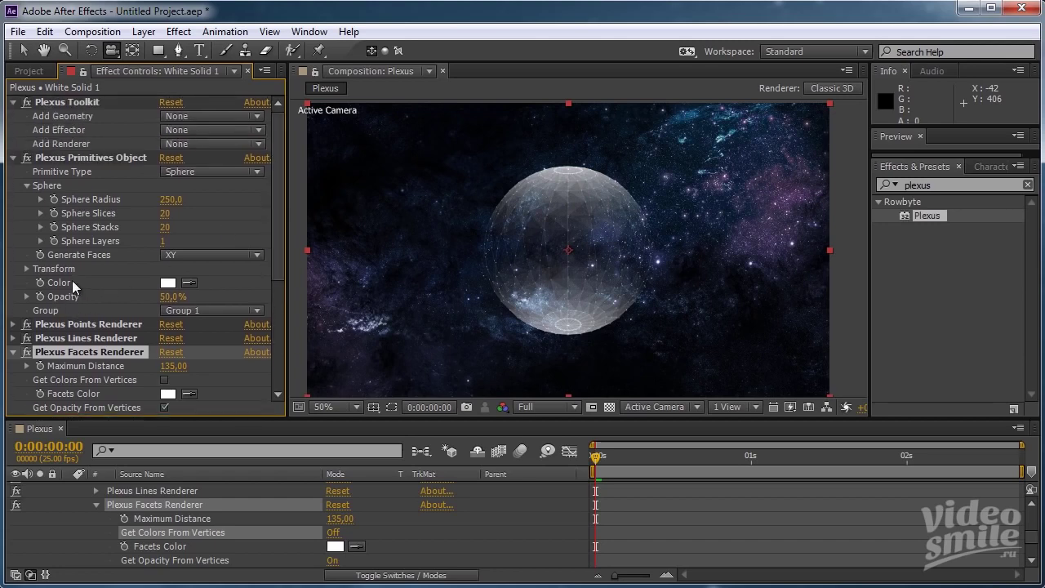
Sample a nebula blue from the image as the Plexus primitive's colour.
click(66, 156)
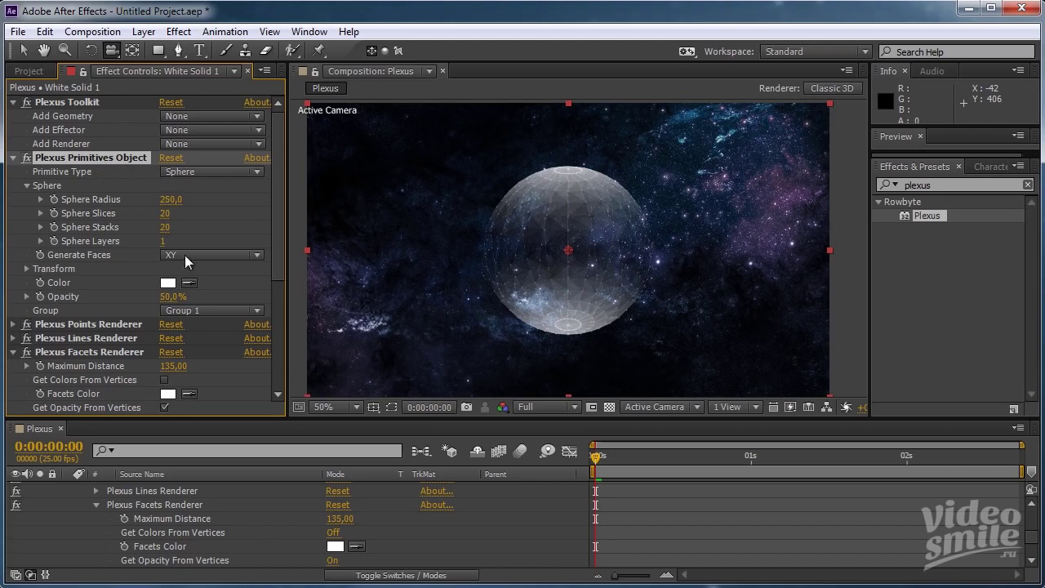
click(189, 283)
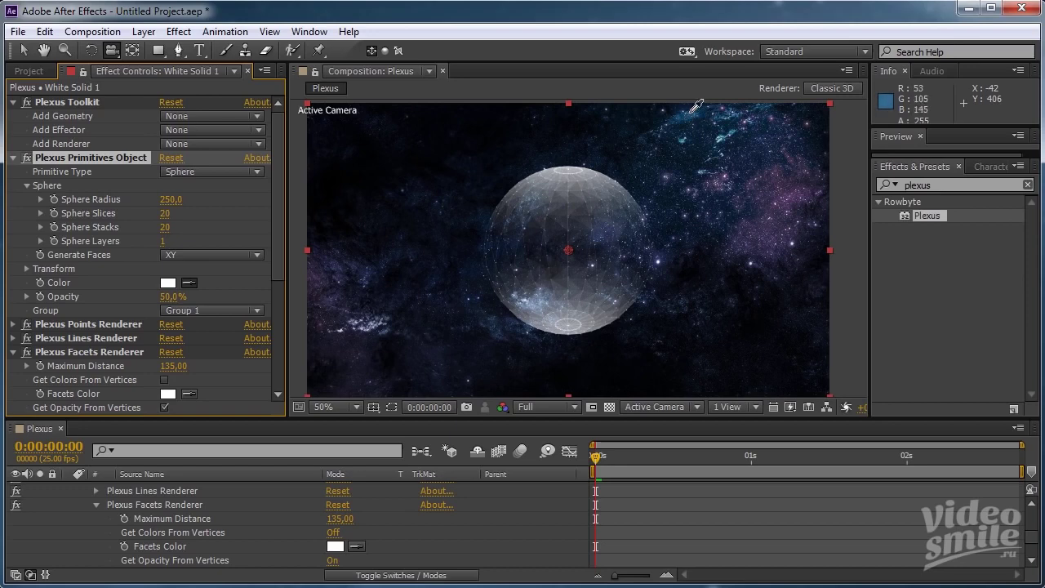
click(689, 113)
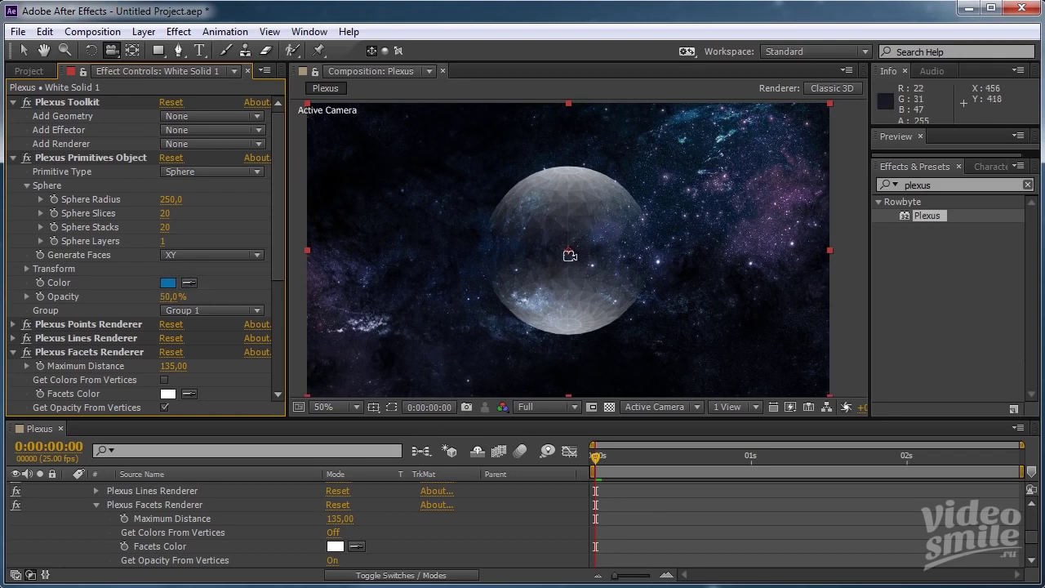
scroll(539, 222, up, 2)
scroll(553, 247, up, 1)
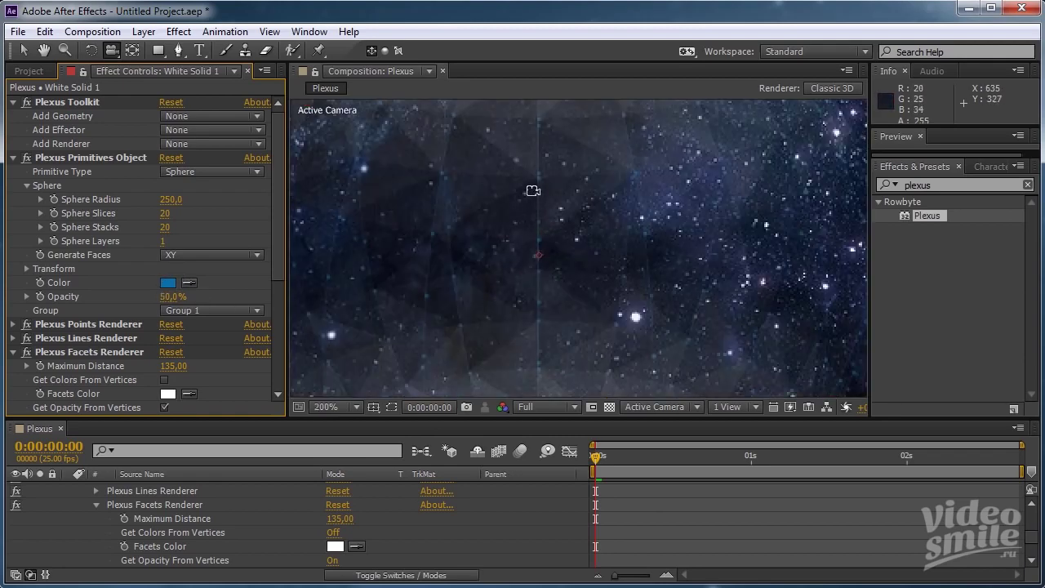
scroll(518, 231, down, 1)
scroll(515, 236, down, 2)
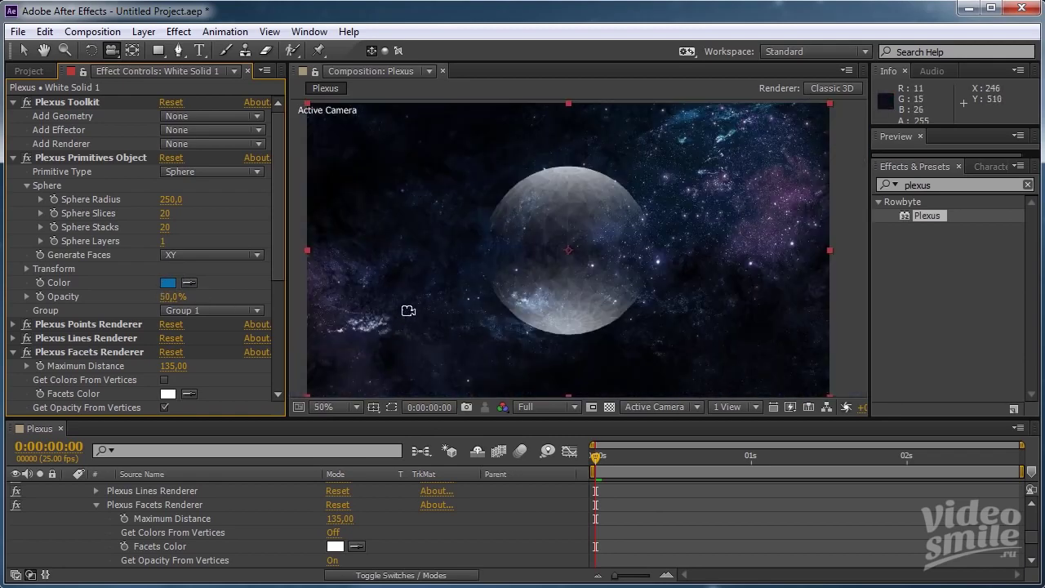
drag(279, 248, 281, 295)
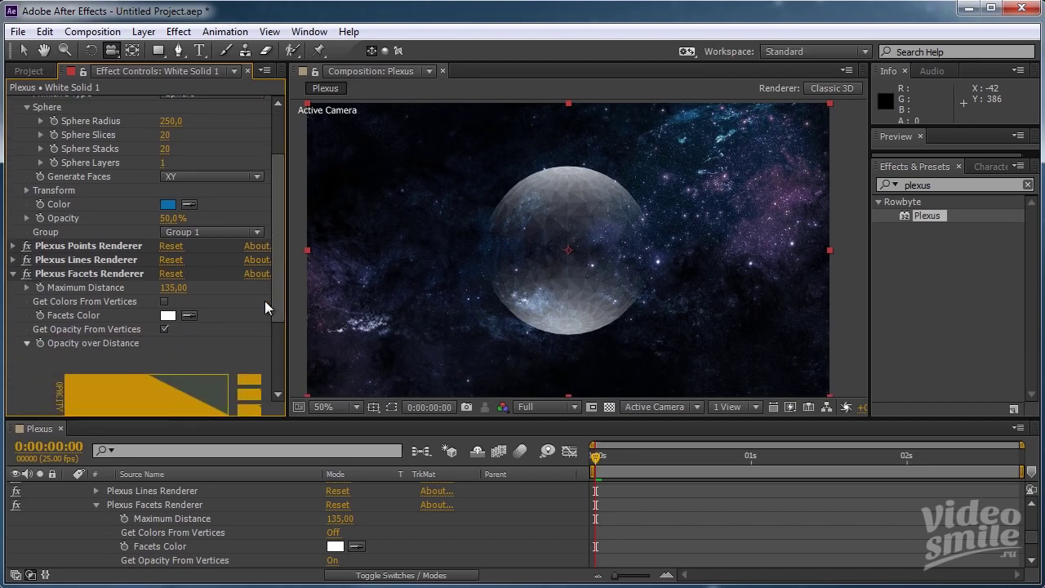
Turn Get Colors From Vertices back on for the facets so the sphere glows blue.
click(68, 276)
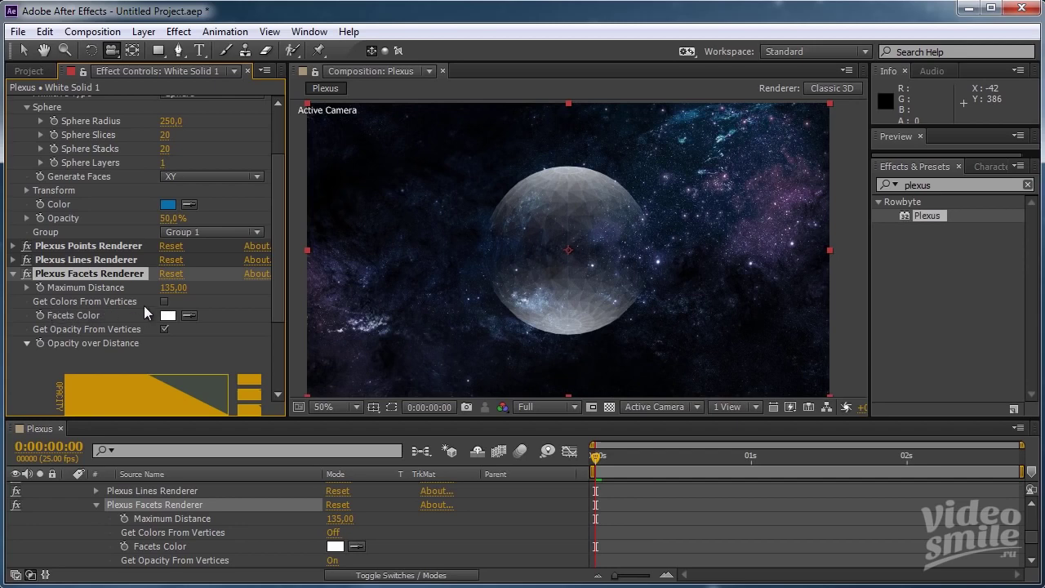
click(165, 302)
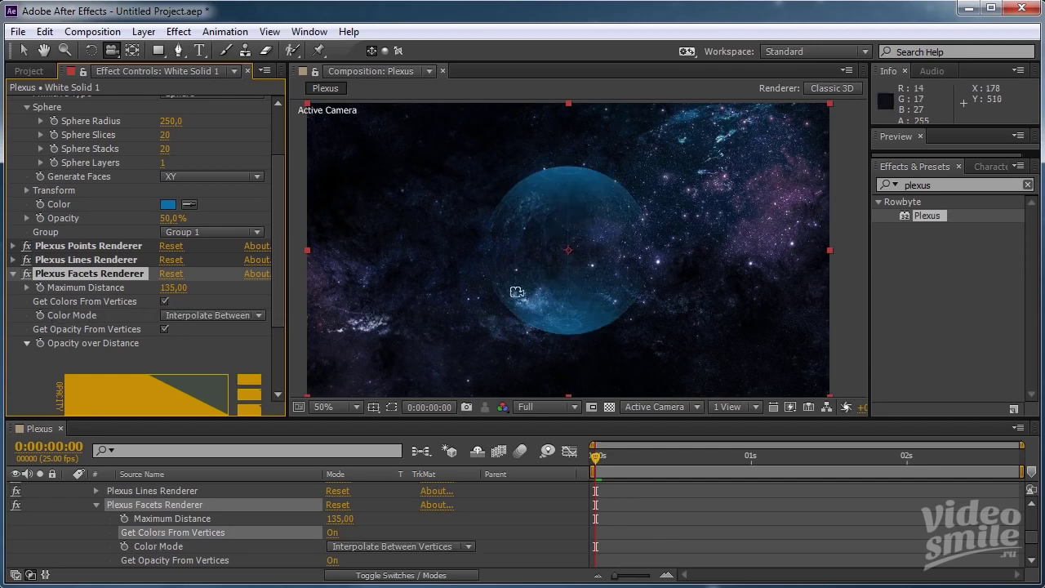
scroll(567, 268, up, 2)
drag(274, 256, 273, 226)
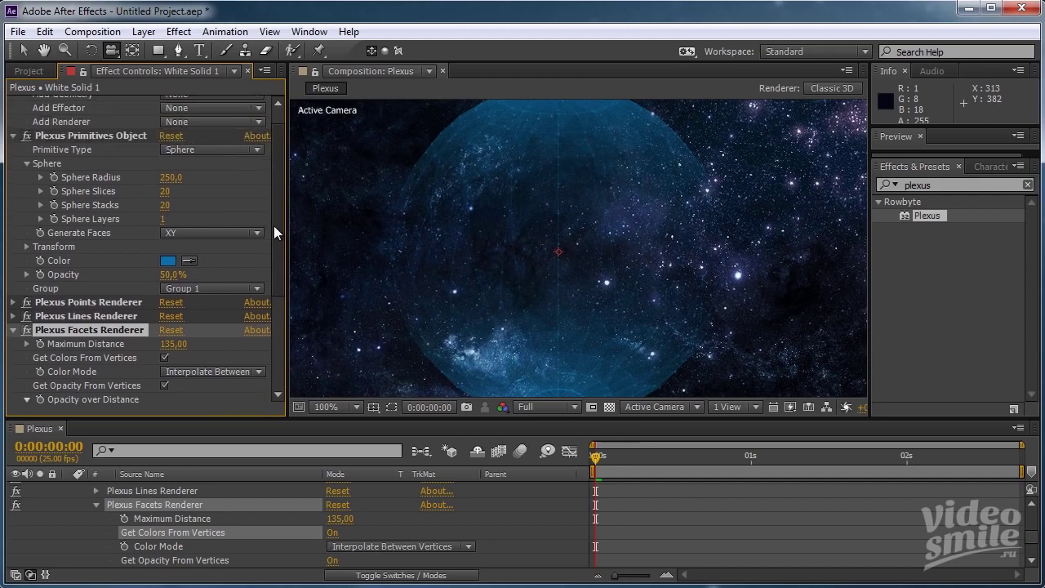
scroll(571, 246, down, 2)
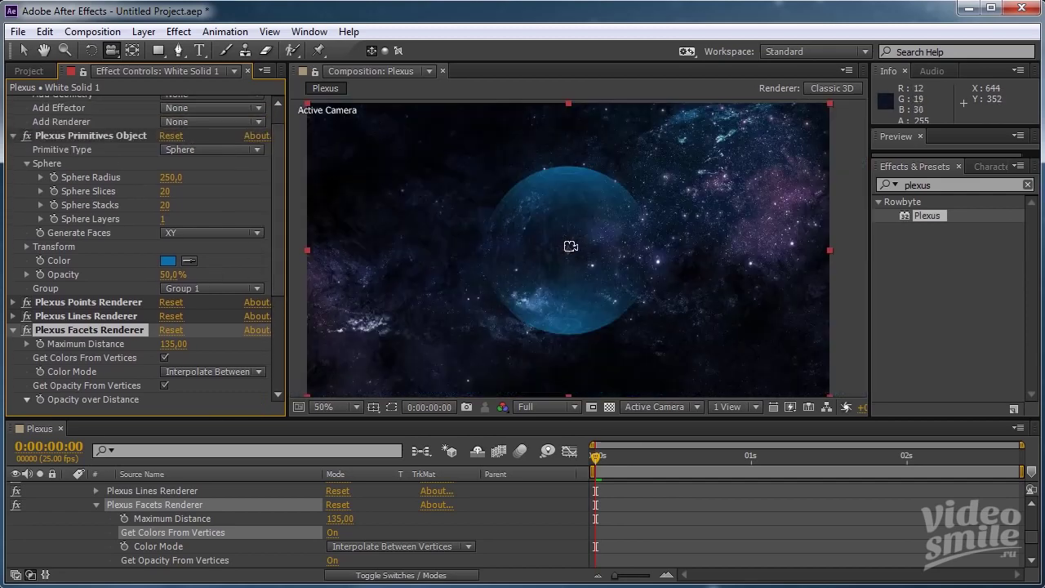
click(172, 261)
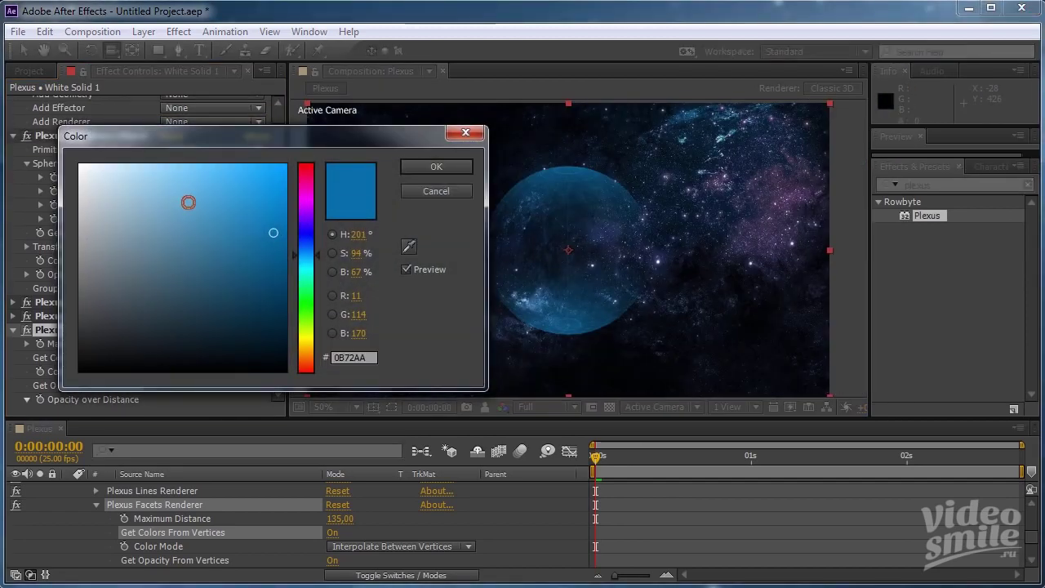
Lighten the primitive colour to pale blue 6AB5DE and confirm it.
drag(188, 202, 187, 191)
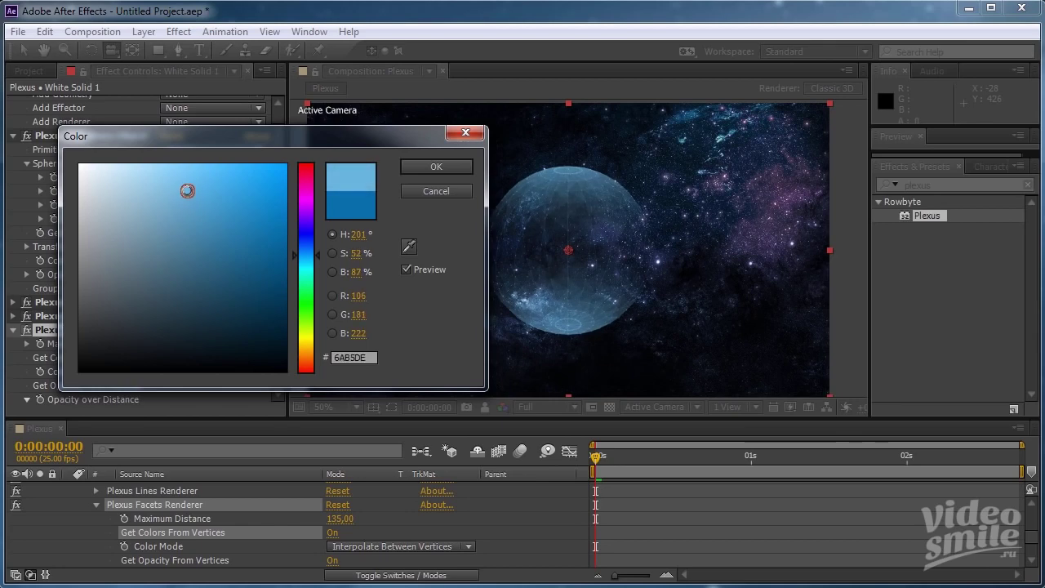
click(436, 166)
scroll(541, 217, up, 1)
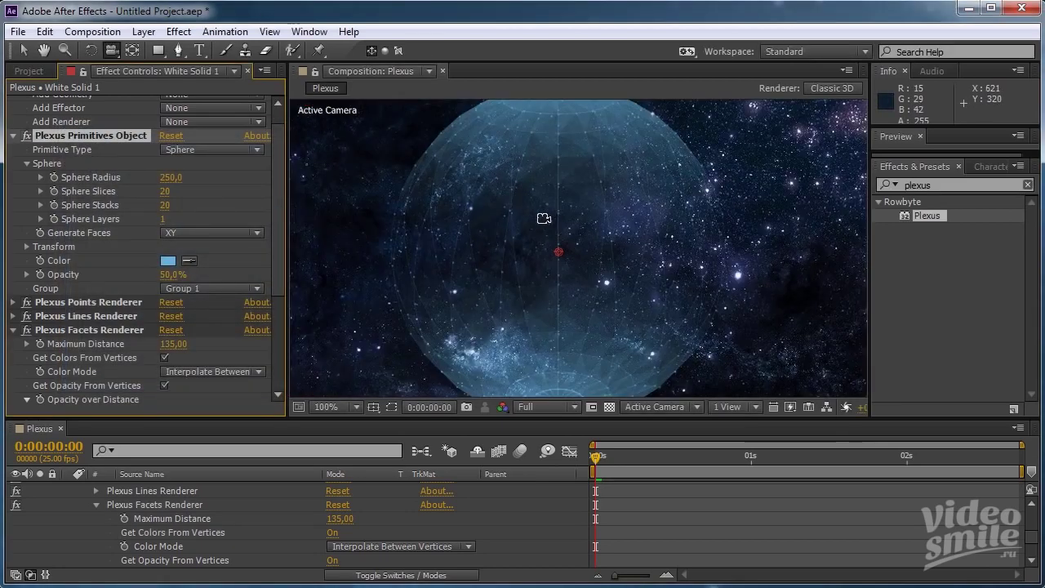
scroll(541, 217, down, 1)
scroll(538, 222, down, 1)
scroll(538, 222, up, 2)
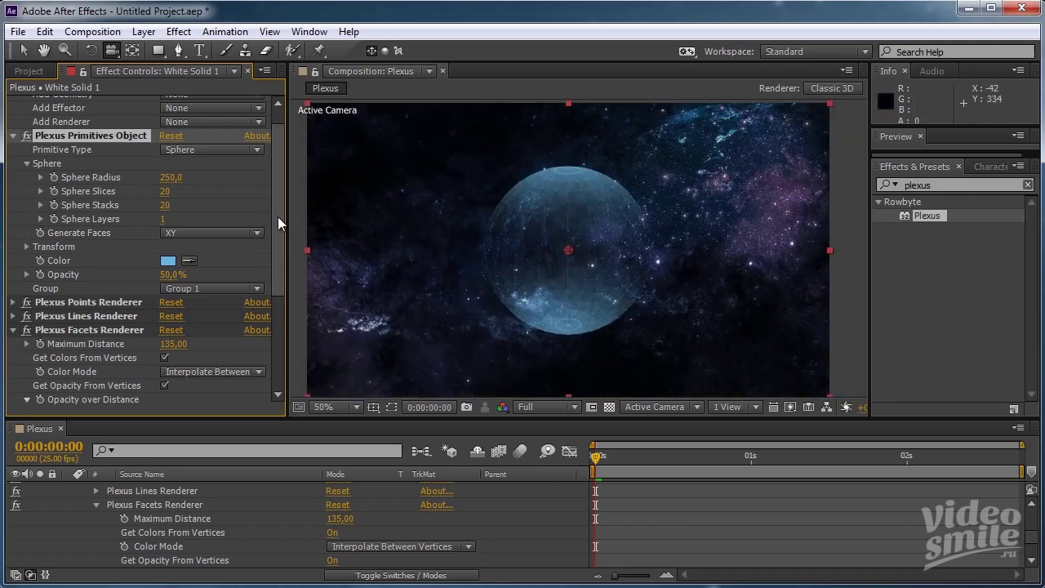
scroll(278, 216, up, 1)
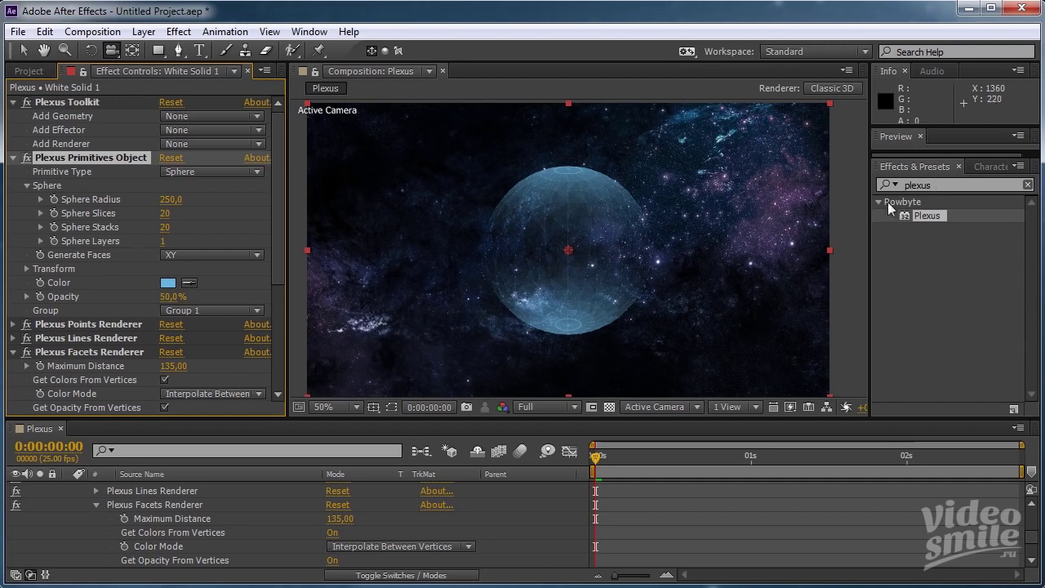
Search Effects & Presets for 'glow' and apply Stylize > Glow to White Solid 1.
click(945, 185)
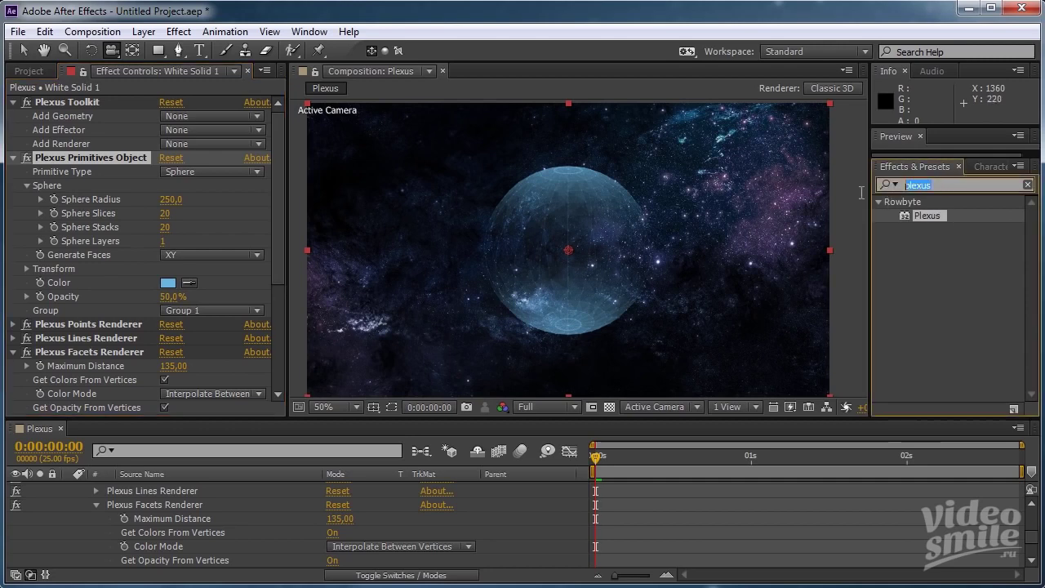
text(gl)
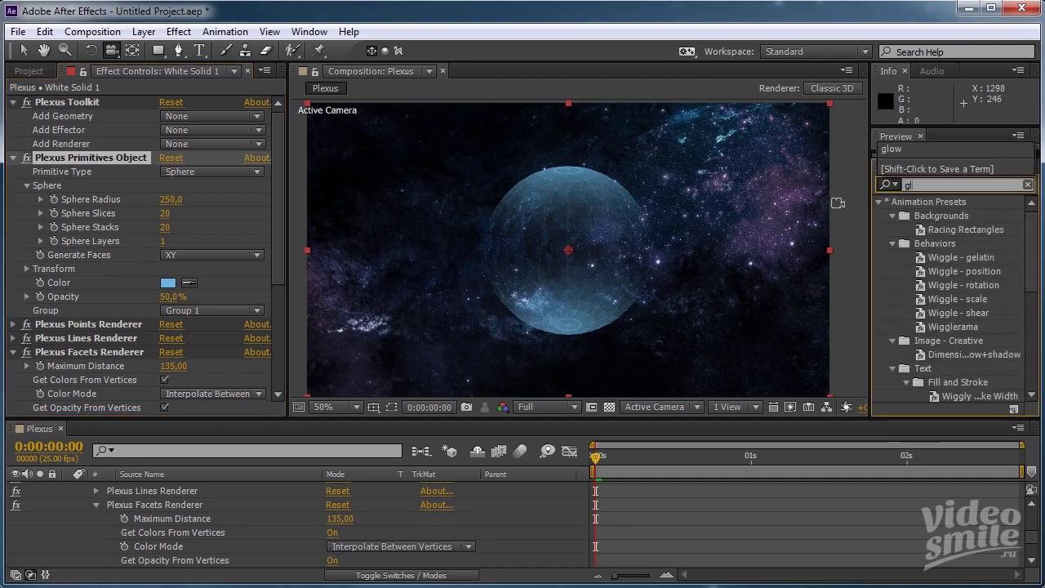
text(ow)
click(931, 297)
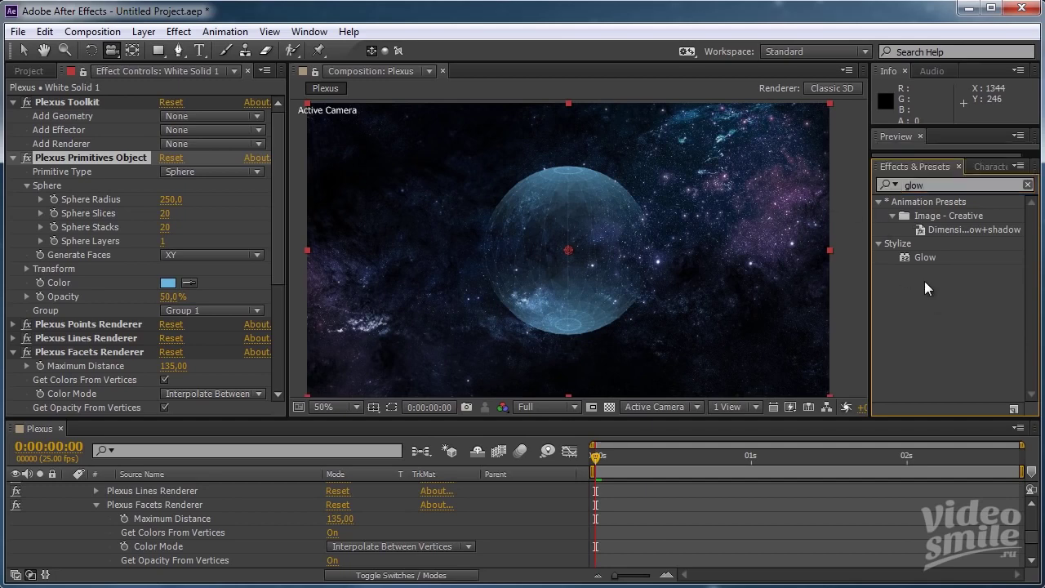
click(918, 256)
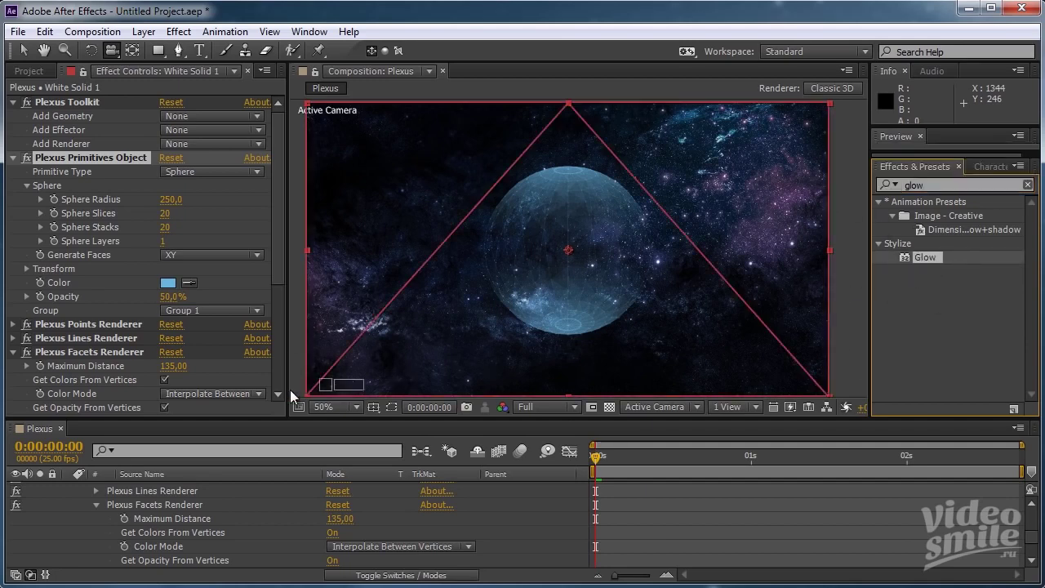
drag(929, 256, 109, 412)
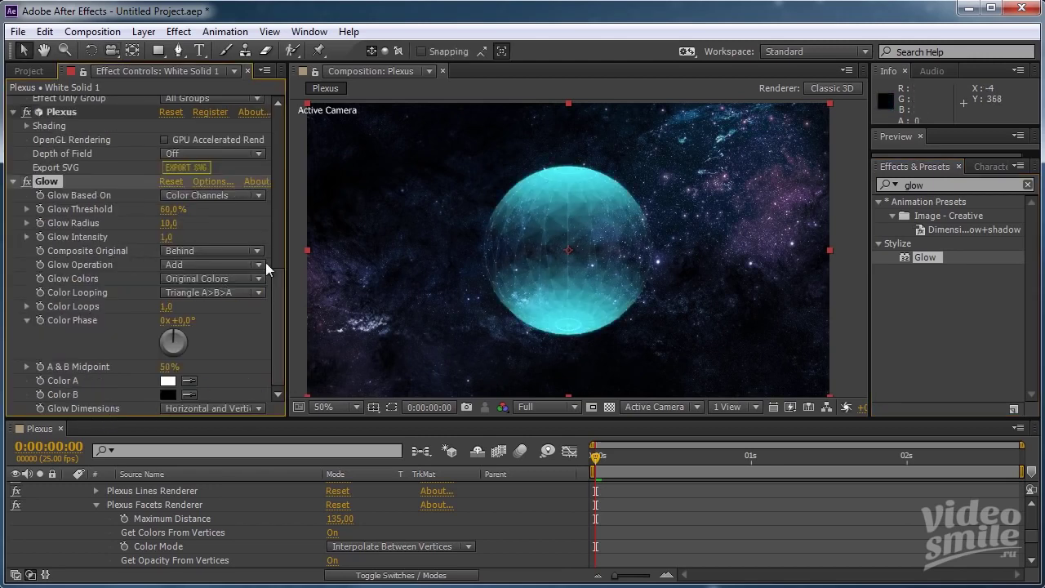
Shift the sphere primitive's colour to a deeper, more saturated blue, 63A3DE.
drag(276, 303, 283, 153)
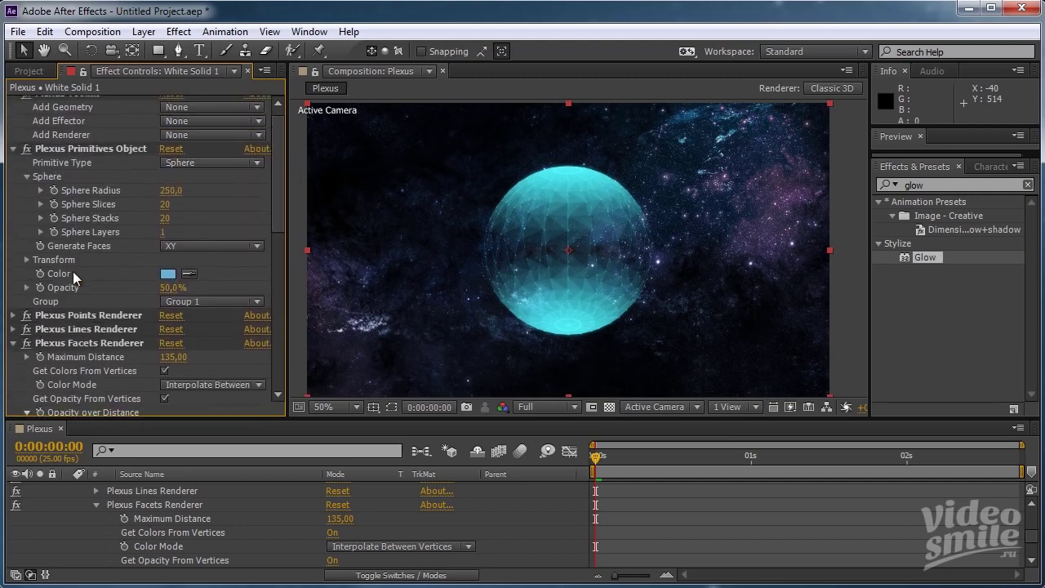
click(169, 275)
drag(229, 148, 200, 174)
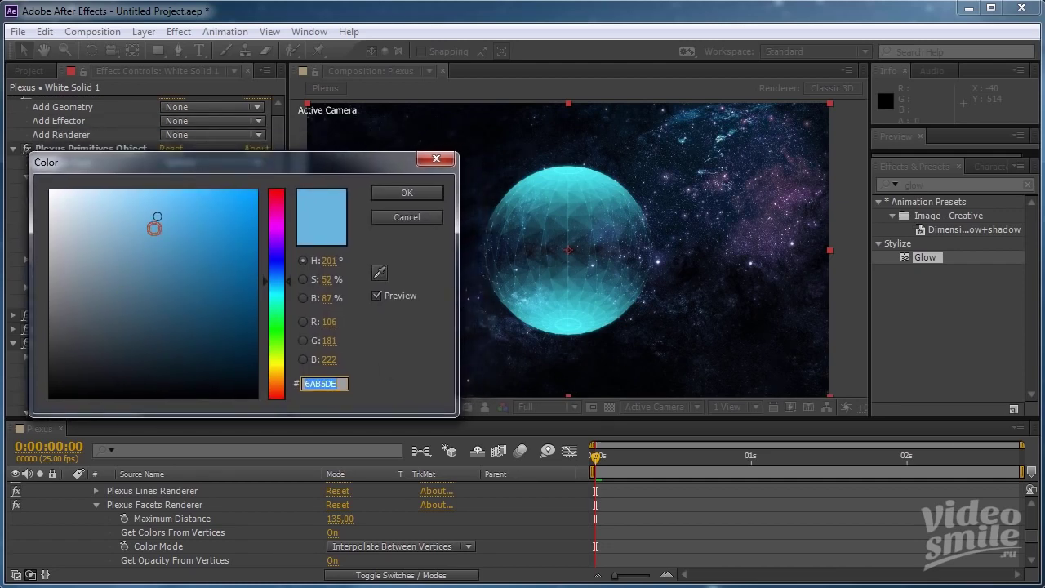
drag(156, 232, 166, 216)
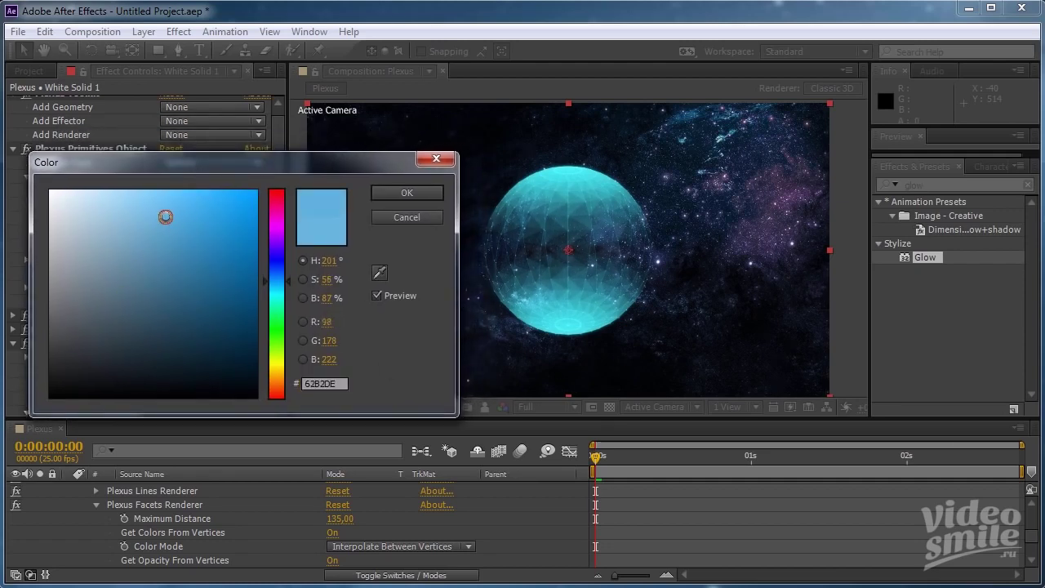
click(281, 275)
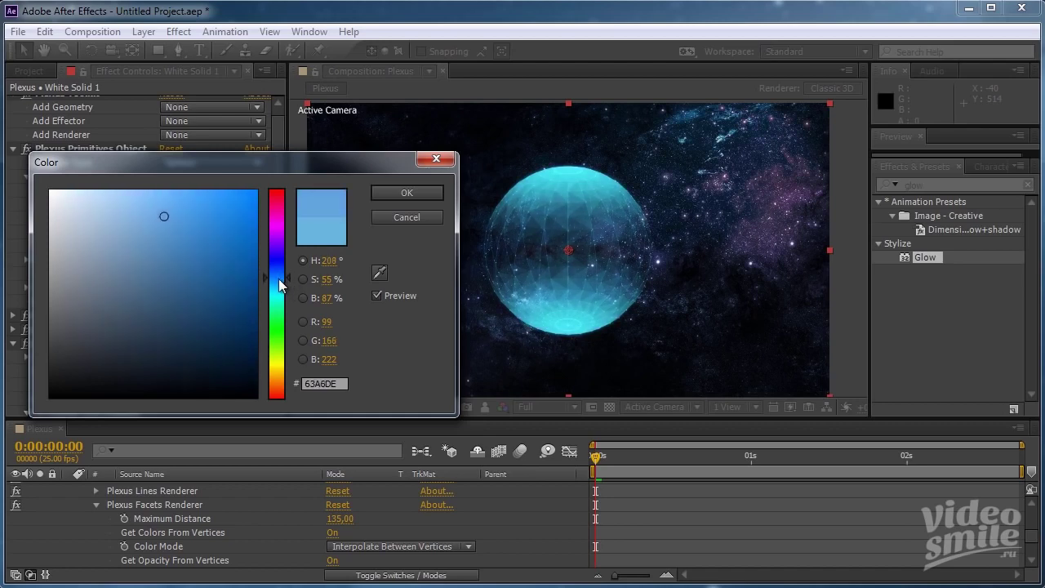
drag(275, 276, 275, 279)
click(401, 198)
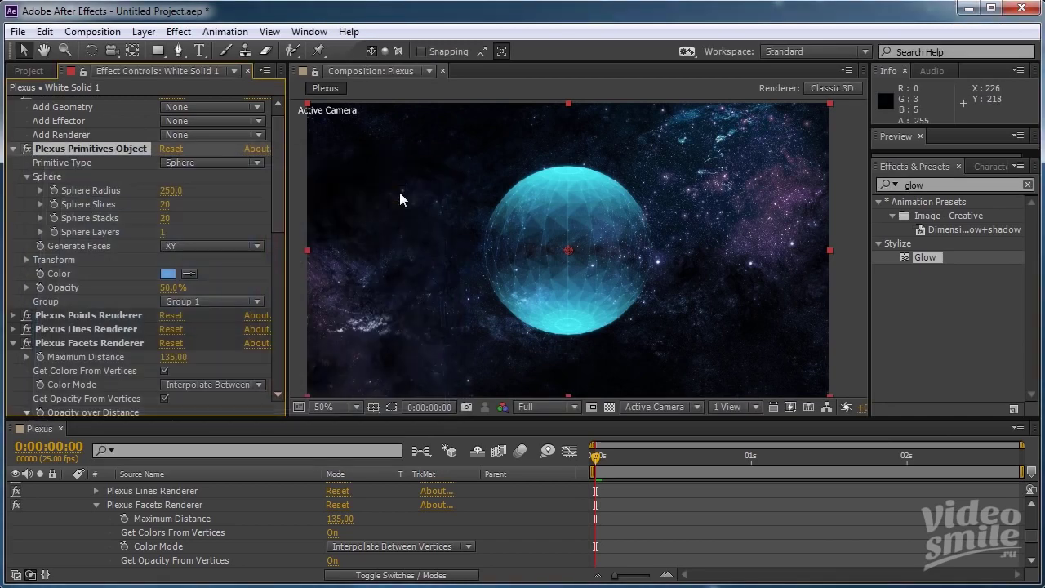
Switch White Solid 1's layer blending mode to Add so the sphere blends into the nebula.
scroll(169, 541, up, 2)
scroll(171, 538, up, 5)
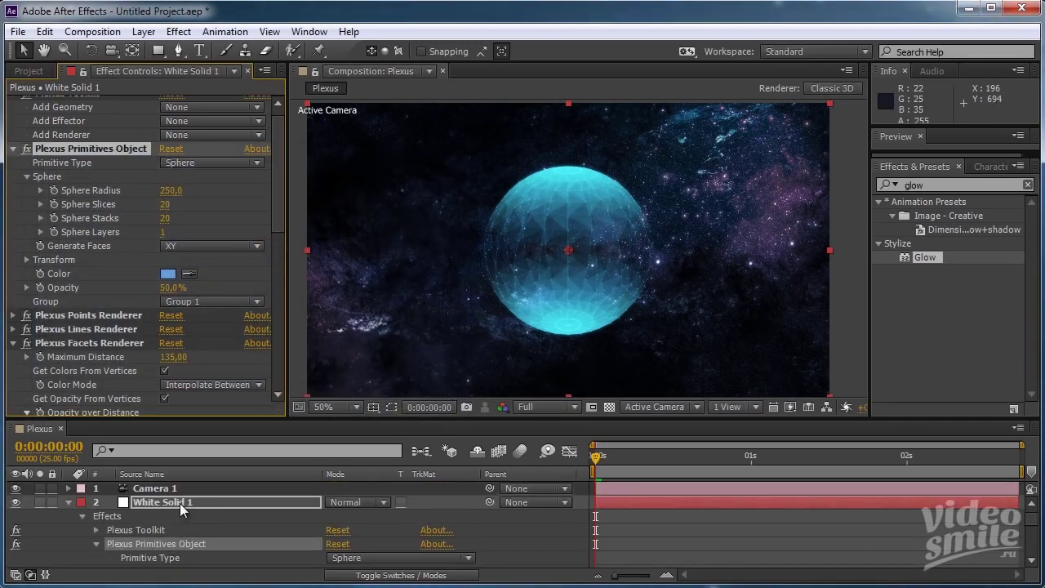
click(180, 504)
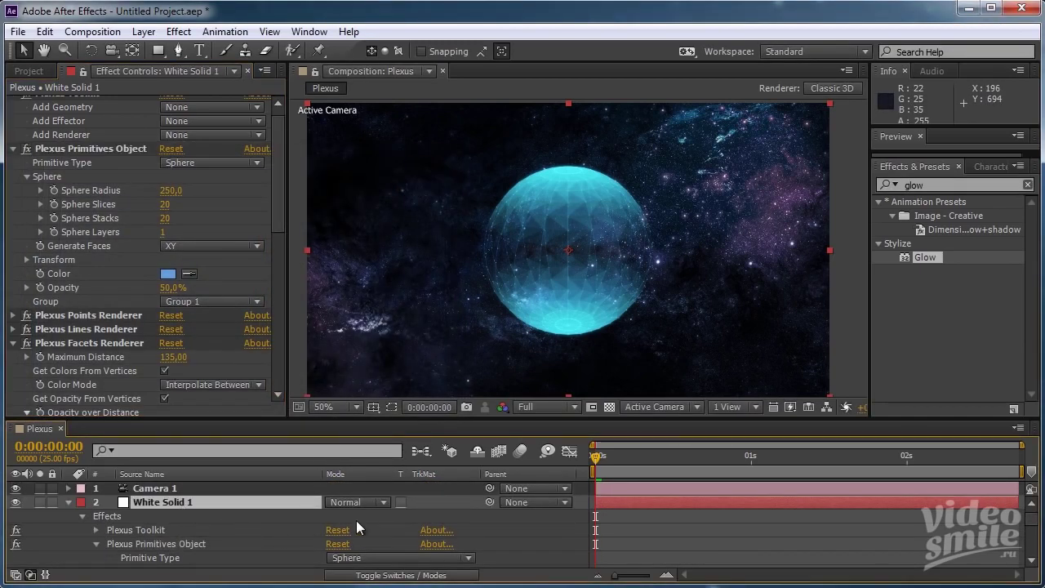
click(385, 503)
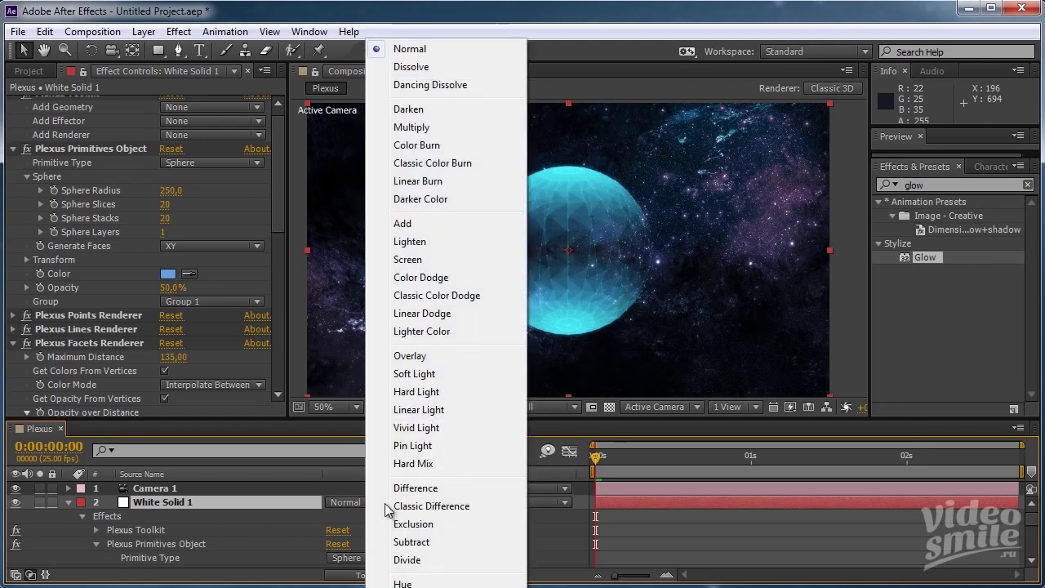
click(417, 225)
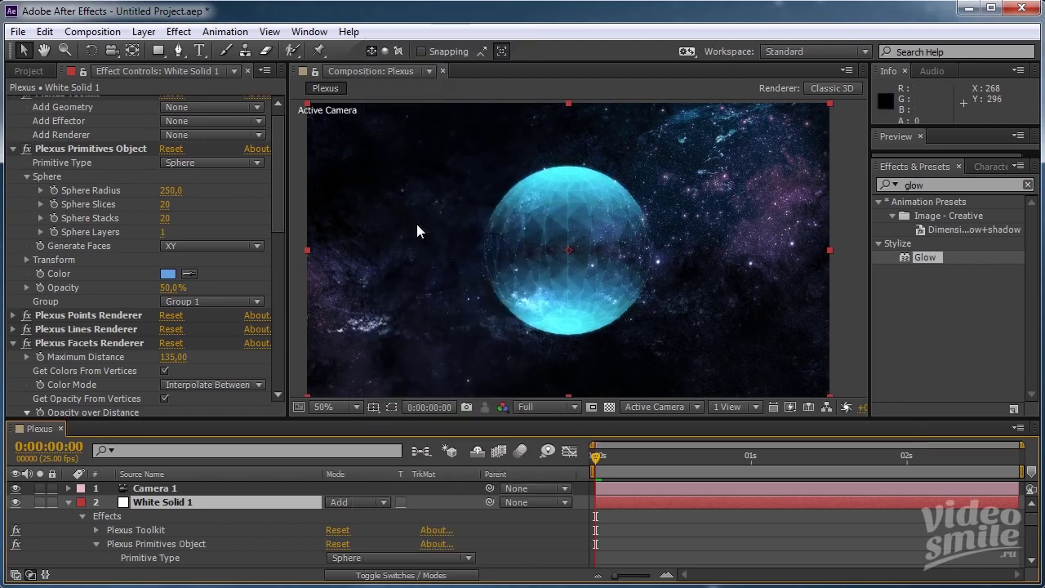
key(period)
key(comma)
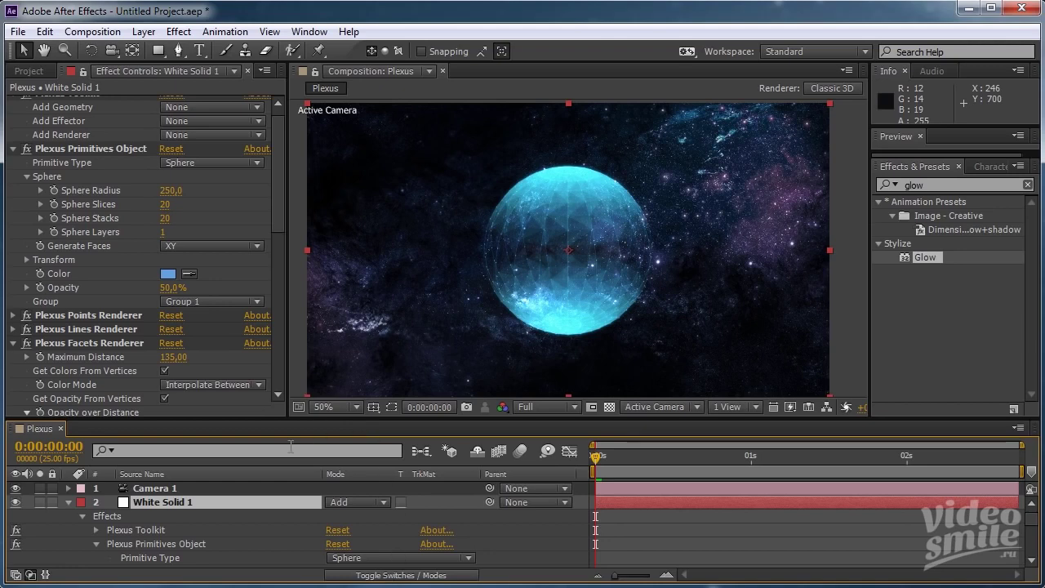
Set the Plexus Primitives Object opacity to 20%, after first trying 50%.
click(318, 524)
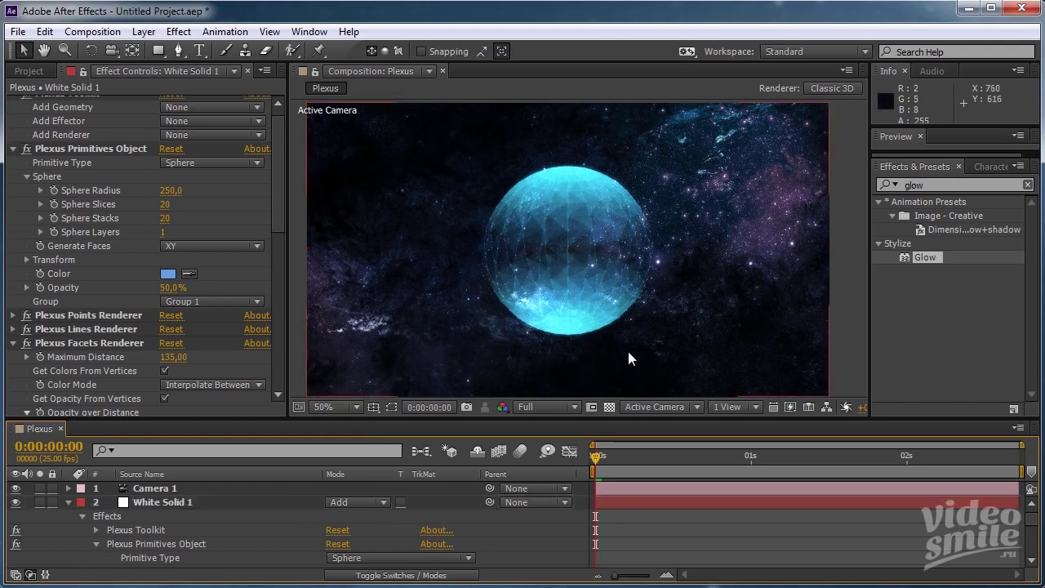
click(167, 288)
text(50)
key(Return)
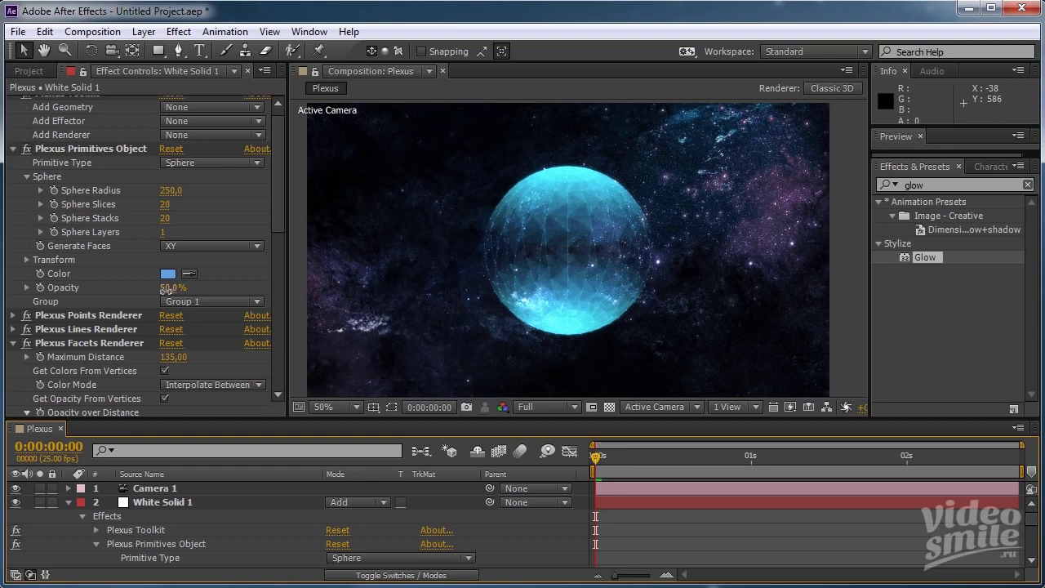
drag(166, 291, 153, 298)
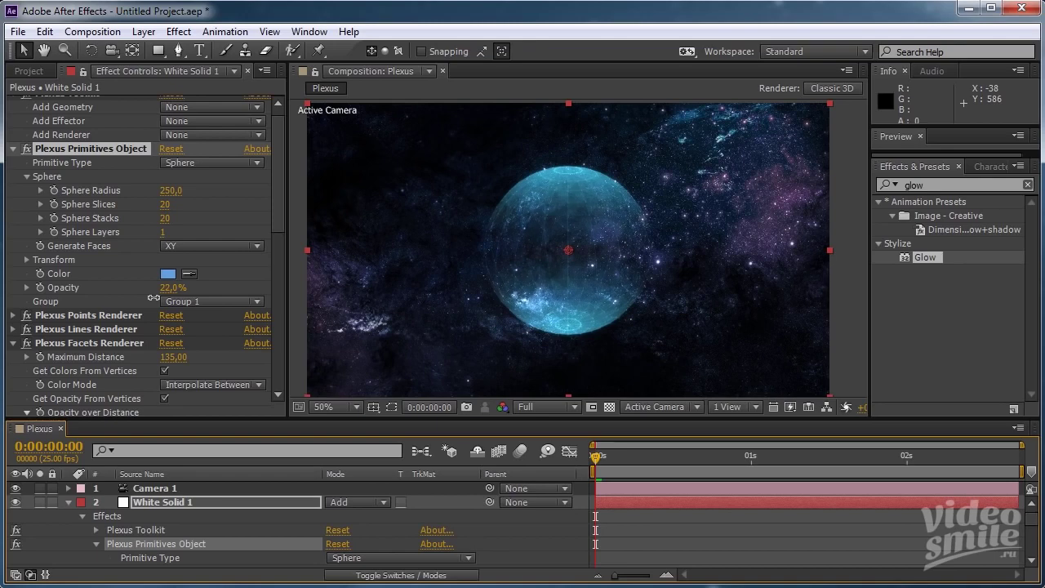
click(155, 294)
text(2)
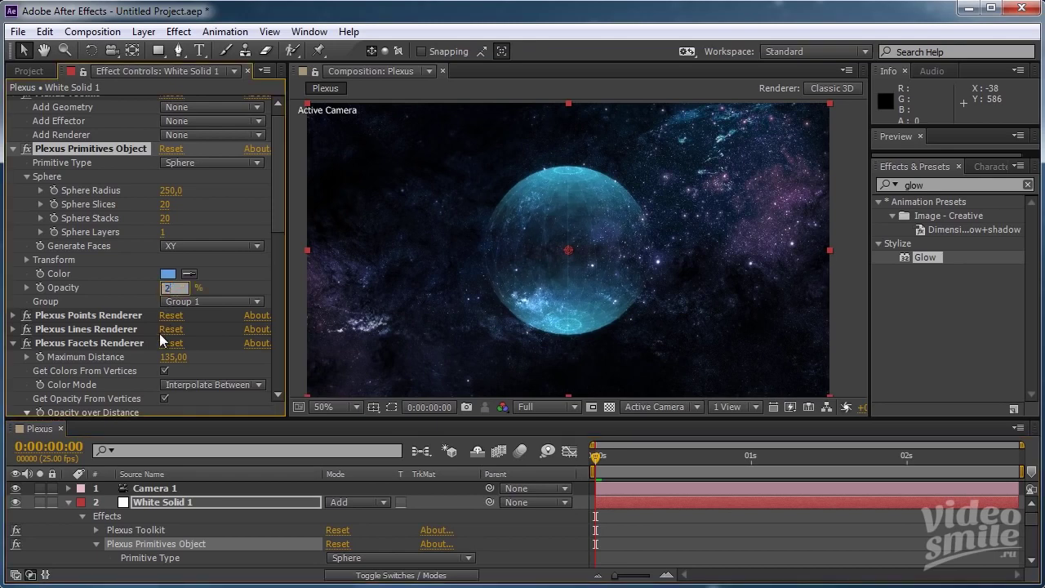
text(0)
key(Return)
key(slash)
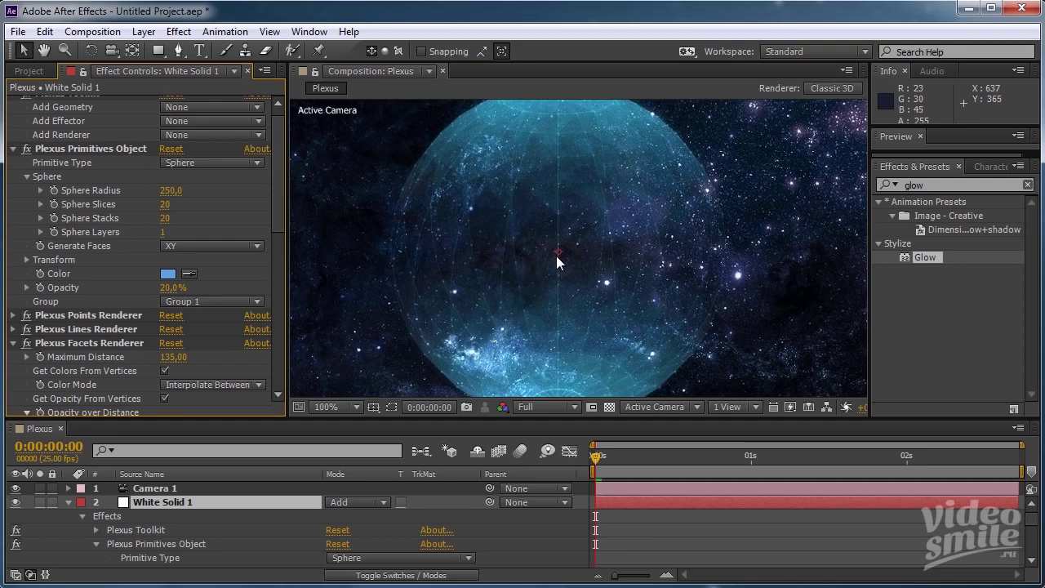
key(comma)
key(comma)
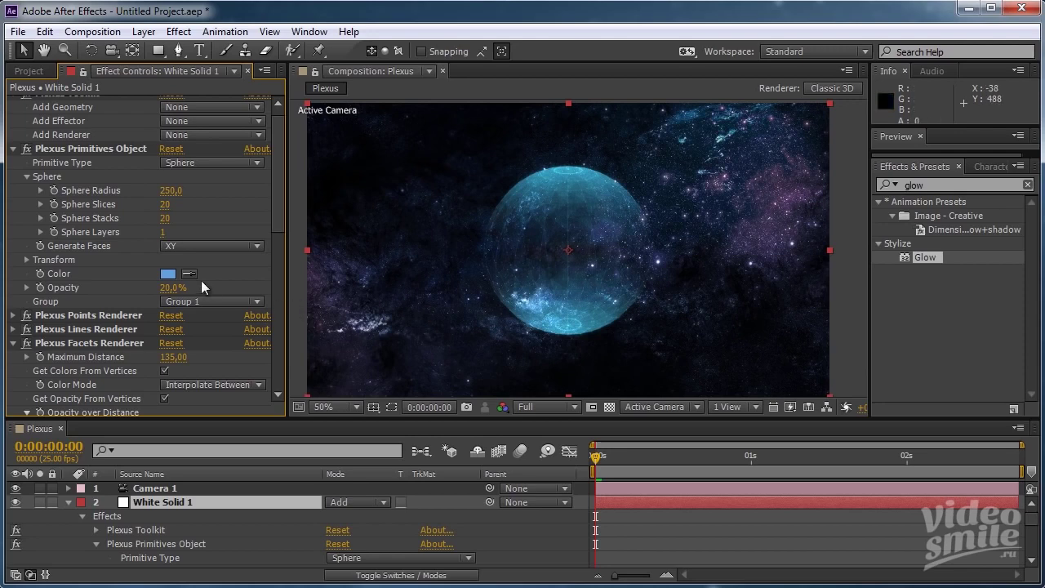
Recolour the sphere primitive to a darker, muted indigo, 52568B.
click(168, 274)
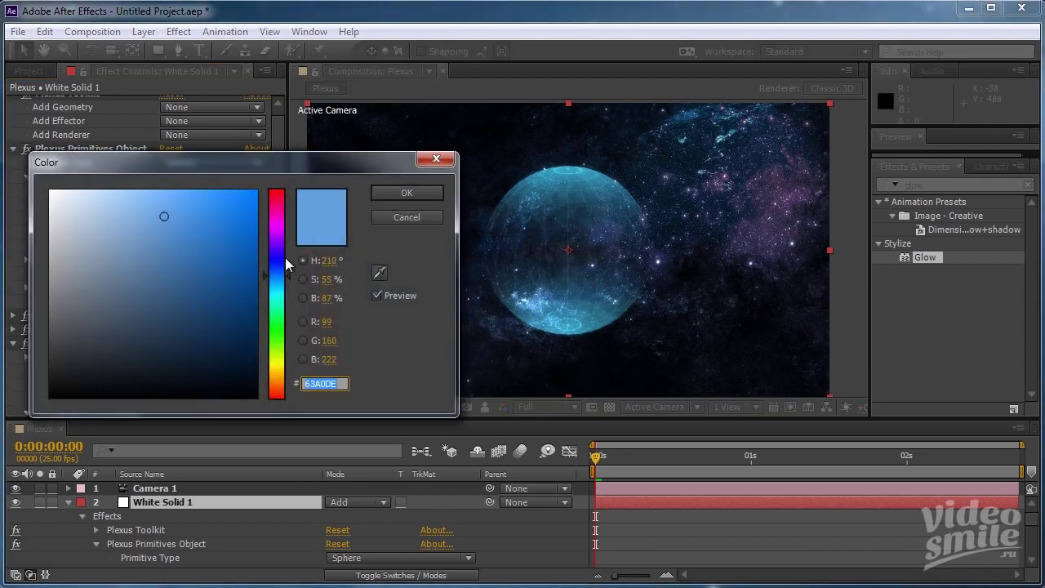
mouse_move(285, 257)
mouse_down()
mouse_move(284, 274)
mouse_move(285, 252)
mouse_move(284, 262)
mouse_up()
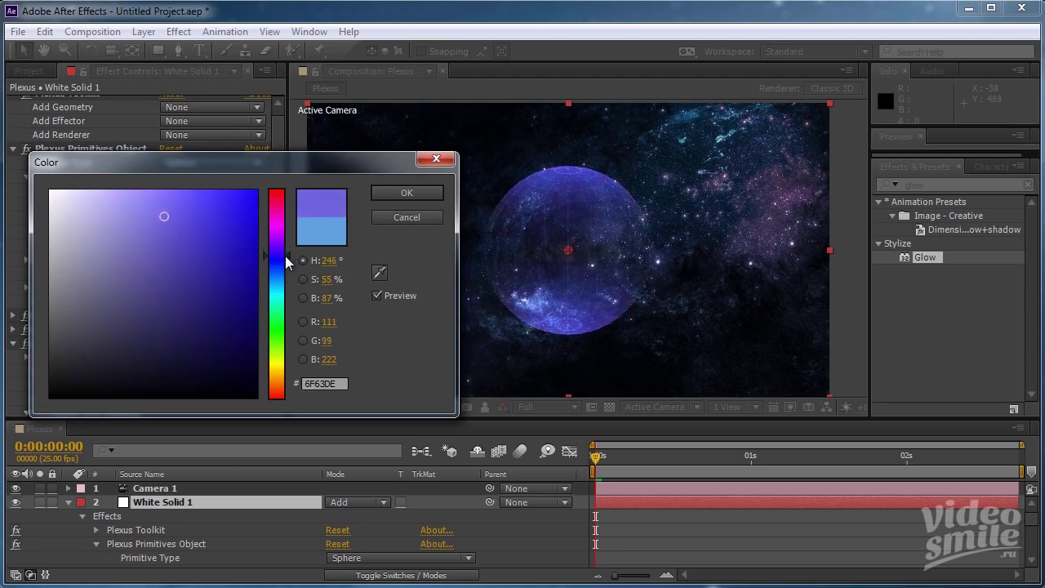
drag(164, 310, 135, 284)
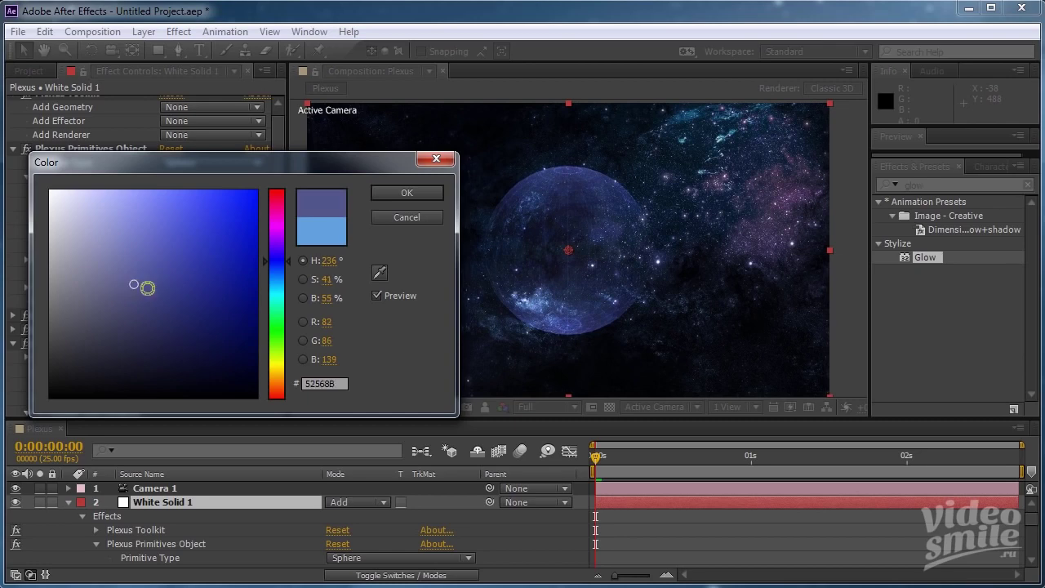
click(397, 192)
Collapse Plexus Primitives Object and add a Noise effector from the Add Effector list.
scroll(163, 226, up, 1)
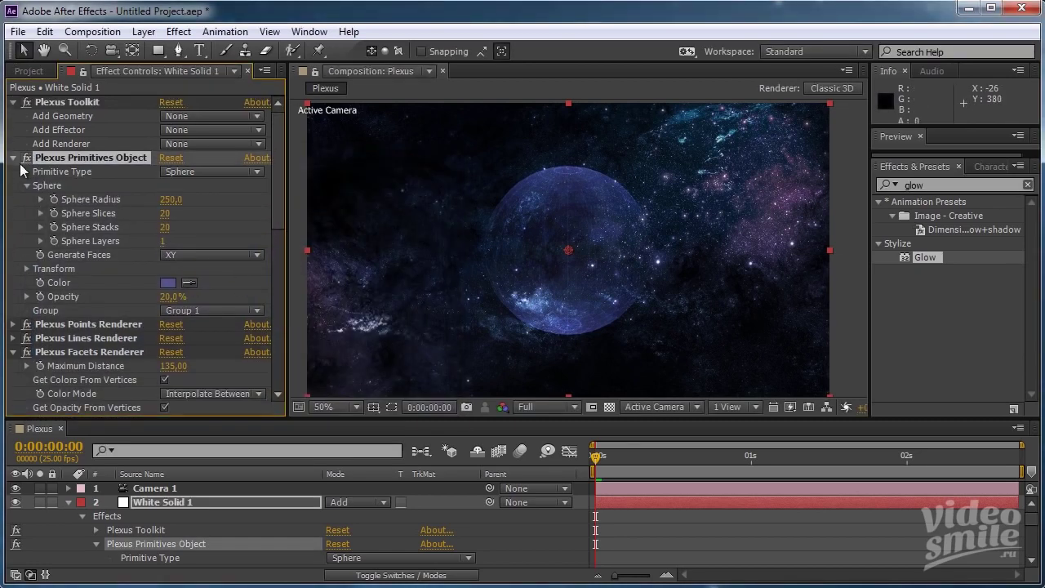
click(13, 156)
click(197, 131)
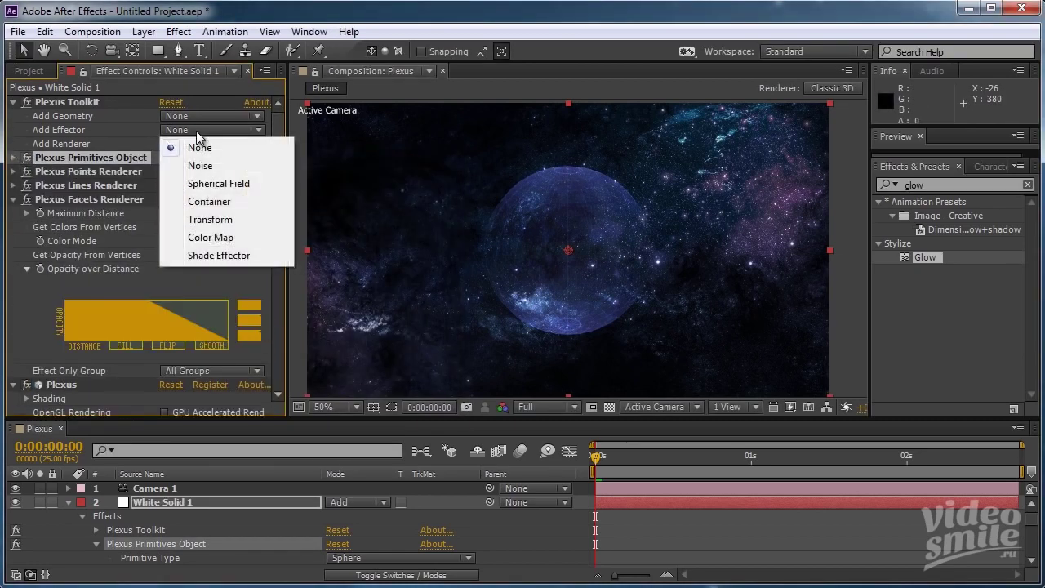
click(204, 164)
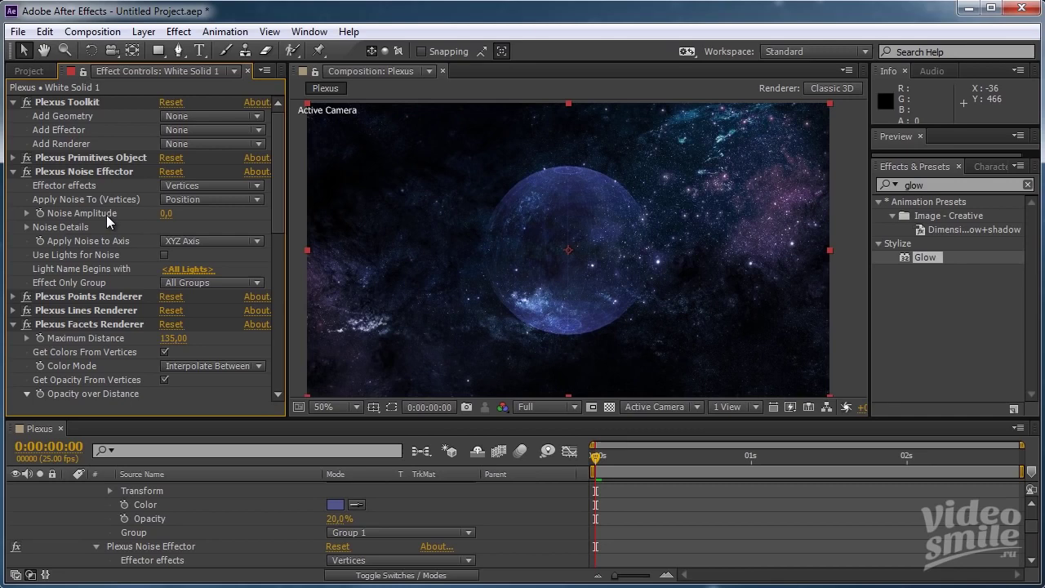
click(27, 393)
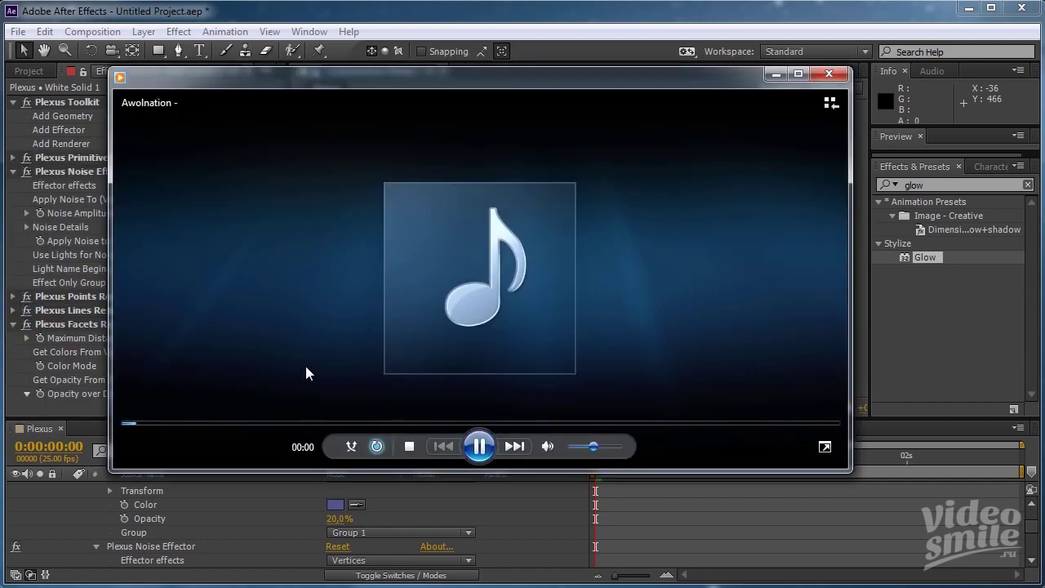
Fit the composition in the viewer and scrub Noise Amplitude up to 1709.
click(771, 75)
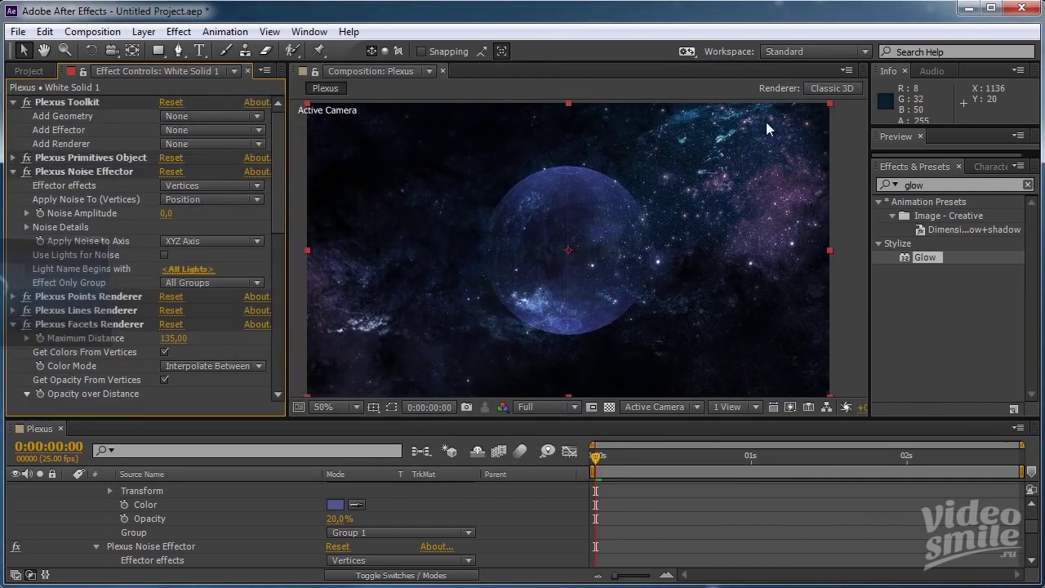
scroll(575, 283, up, 2)
scroll(575, 283, down, 2)
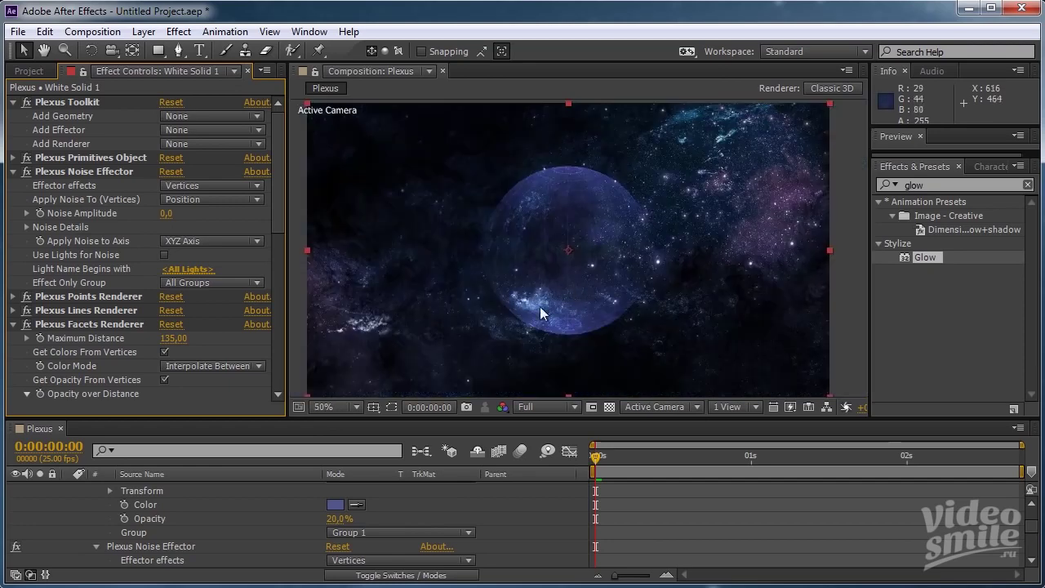
click(322, 406)
click(341, 428)
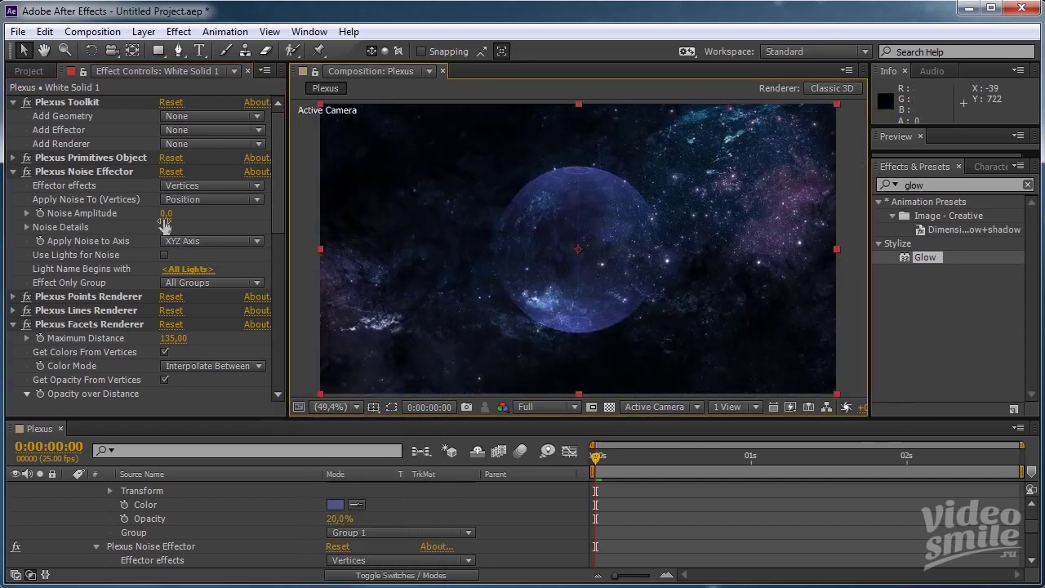
mouse_move(166, 214)
mouse_down()
mouse_move(242, 226)
mouse_move(832, 165)
mouse_move(1041, 109)
mouse_up()
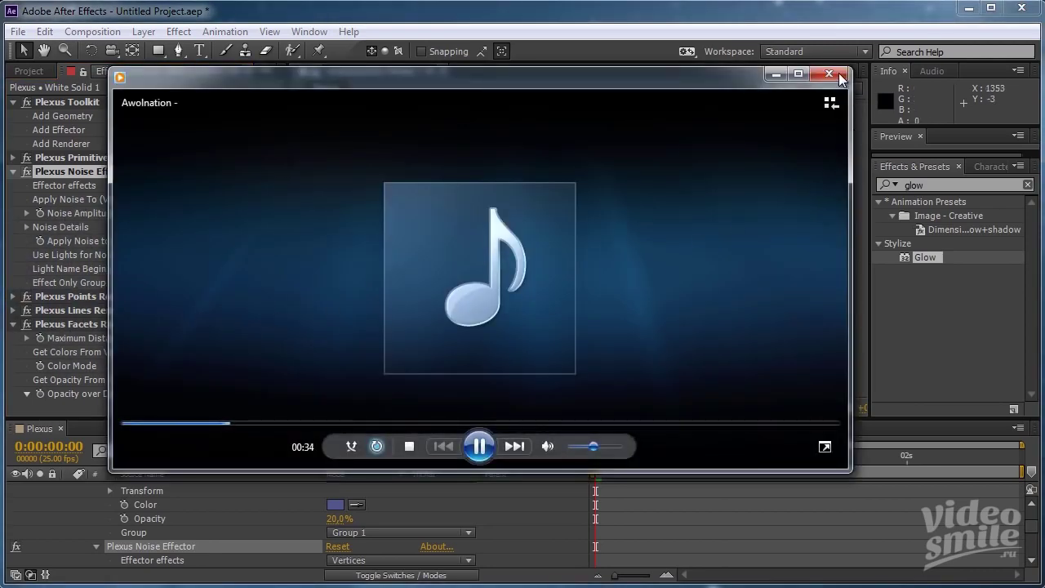
click(837, 73)
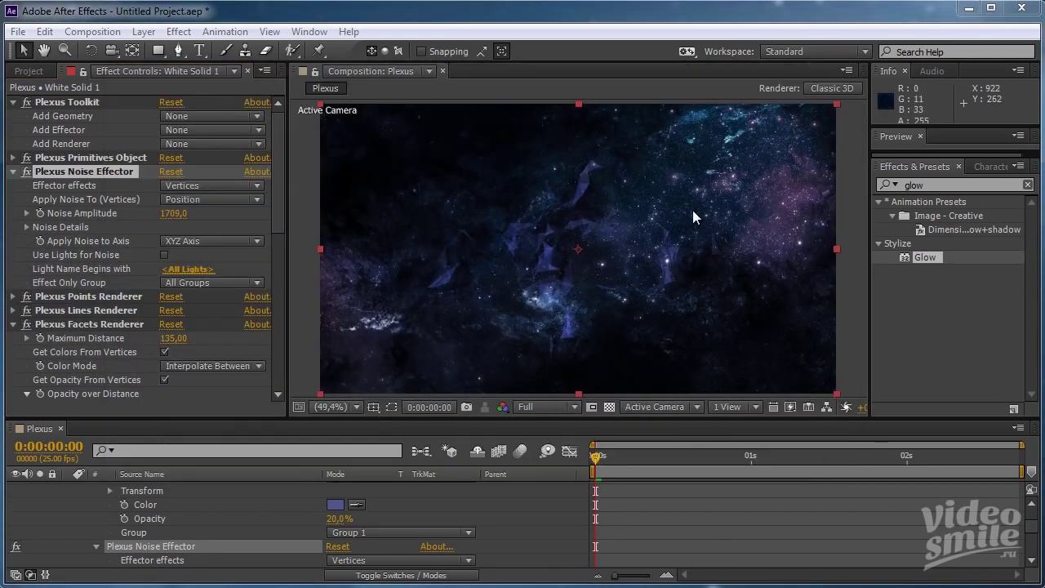
Delete Plexus Lines Renderer, Points Renderer, Noise Effector and Primitives Object together.
scroll(694, 210, up, 4)
scroll(694, 210, down, 2)
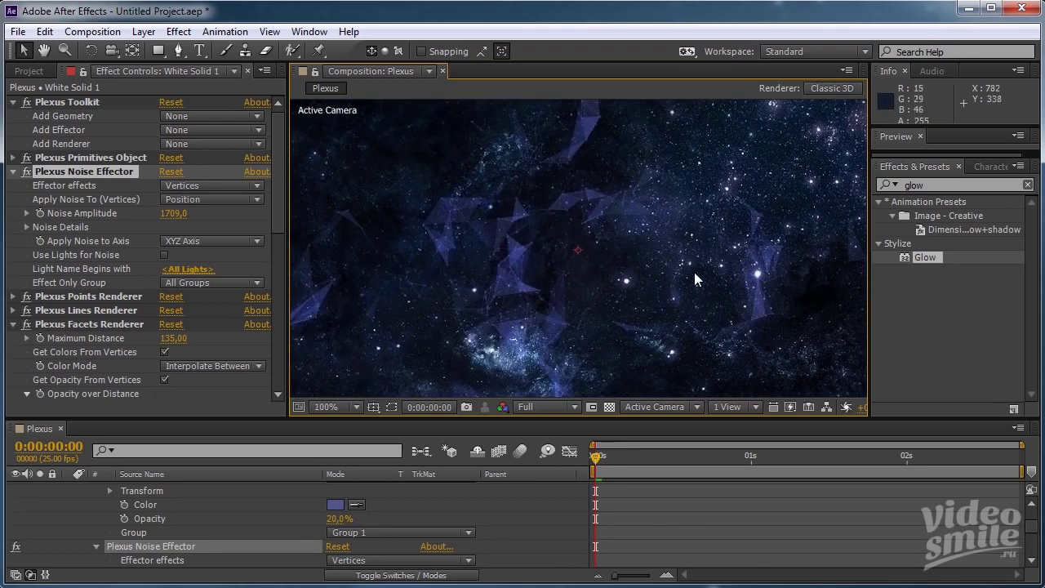
click(436, 287)
scroll(181, 515, up, 5)
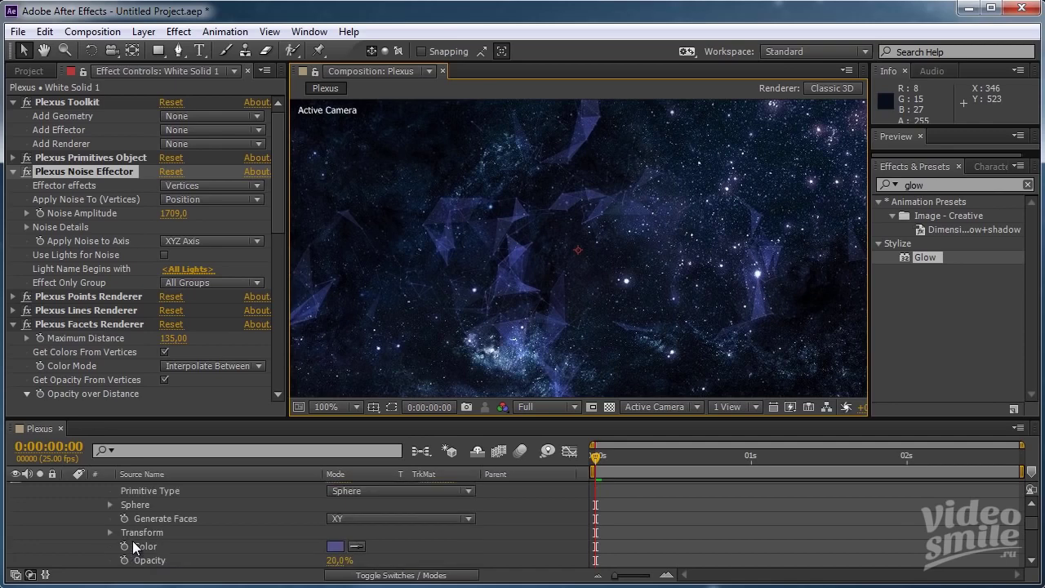
click(103, 311)
ctrl+click(89, 299)
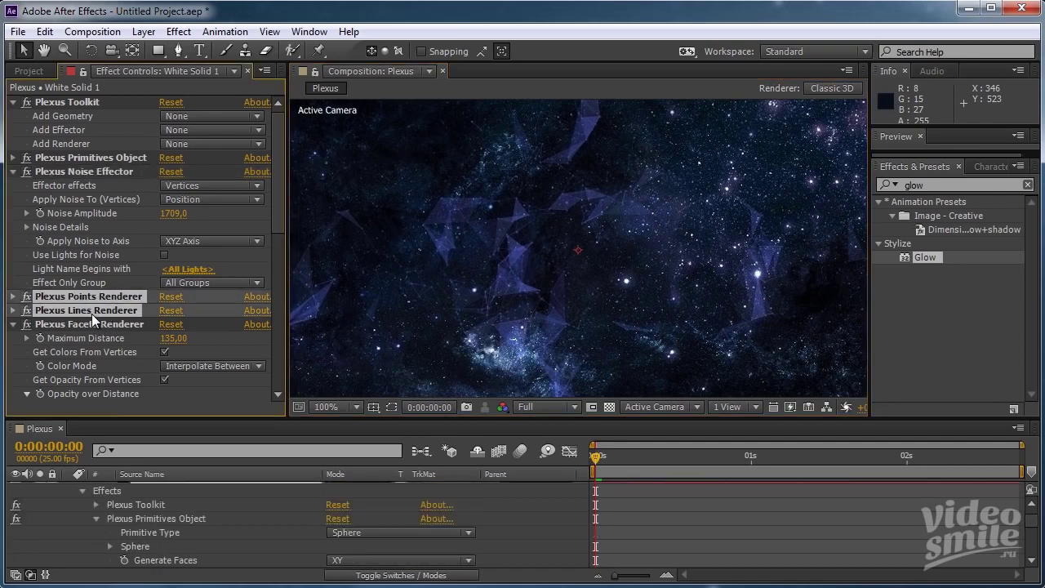
ctrl+click(104, 170)
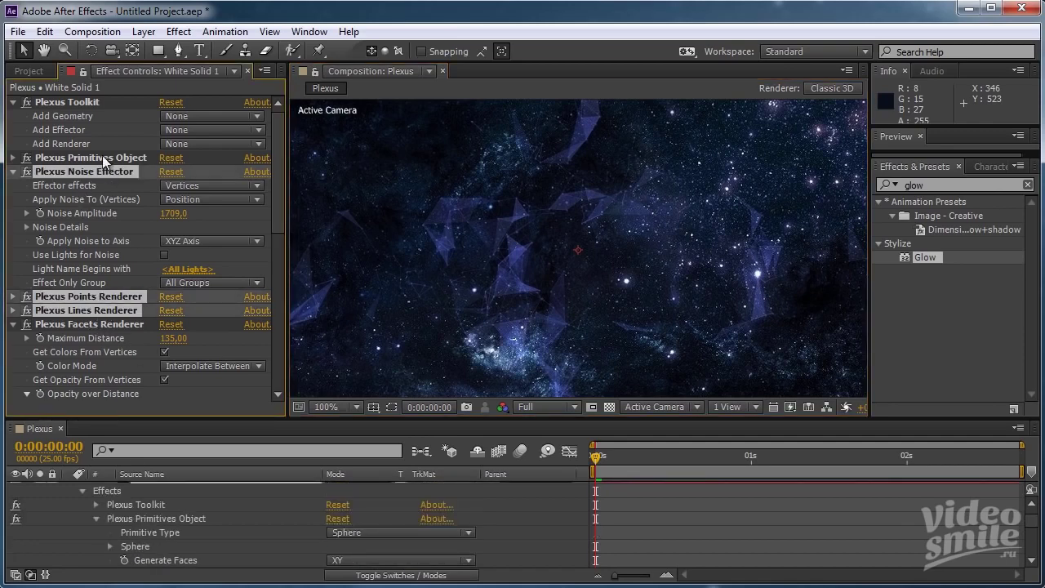
key(Delete)
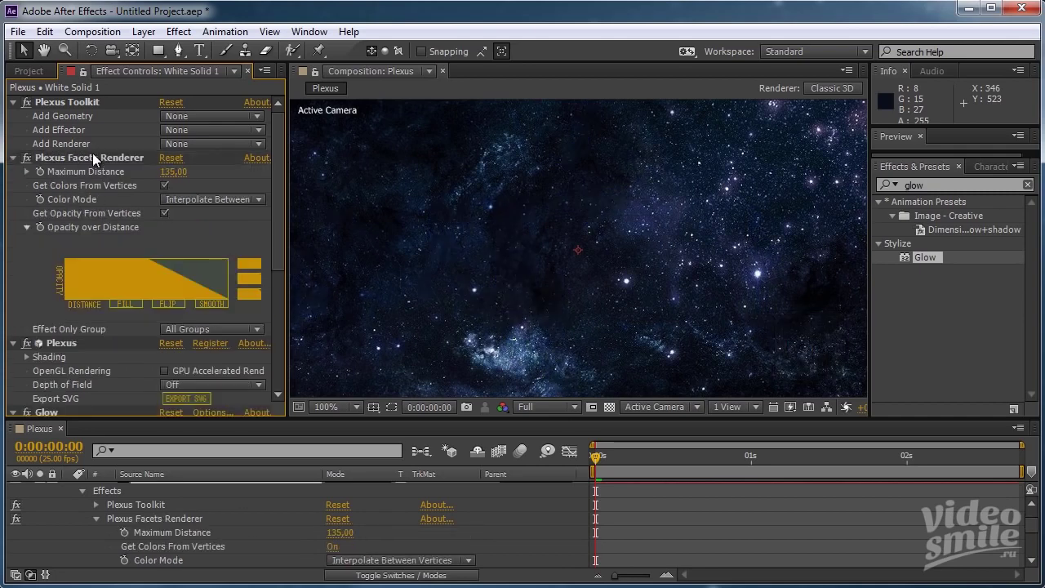
Delete the remaining Plexus Facets Renderer.
click(103, 159)
key(Delete)
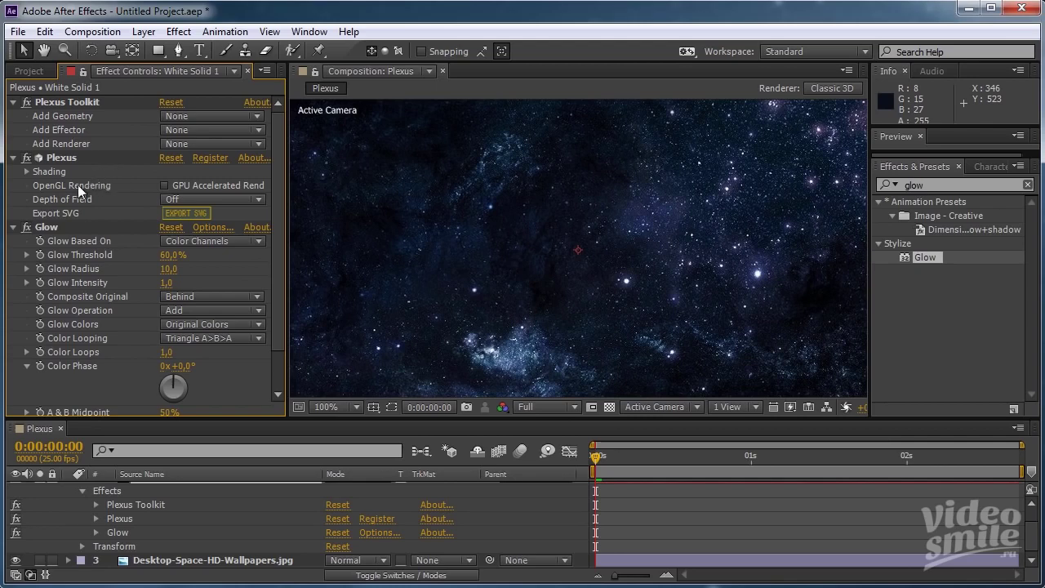
scroll(141, 292, down, 1)
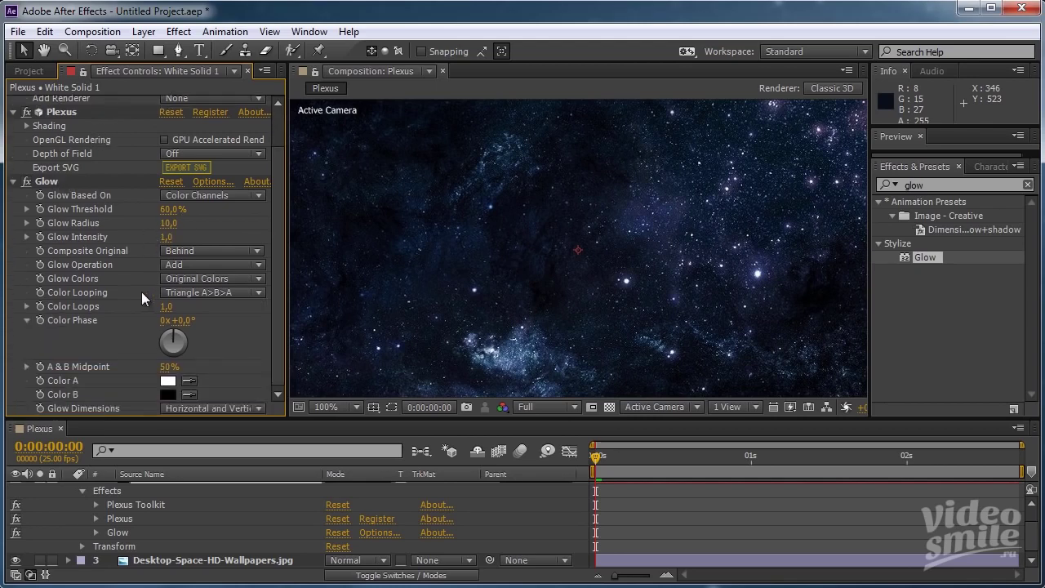
scroll(142, 292, up, 1)
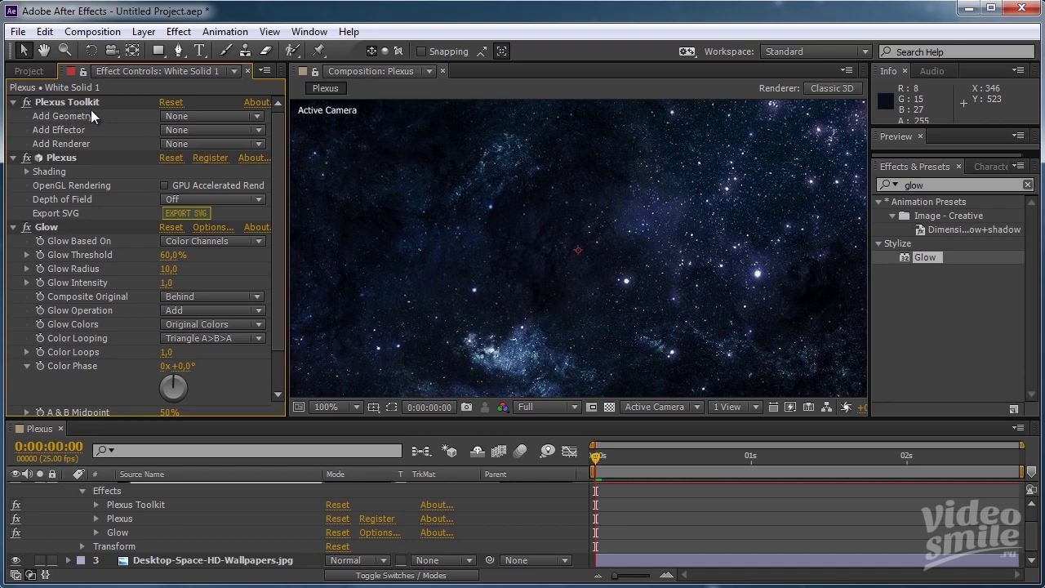
click(194, 116)
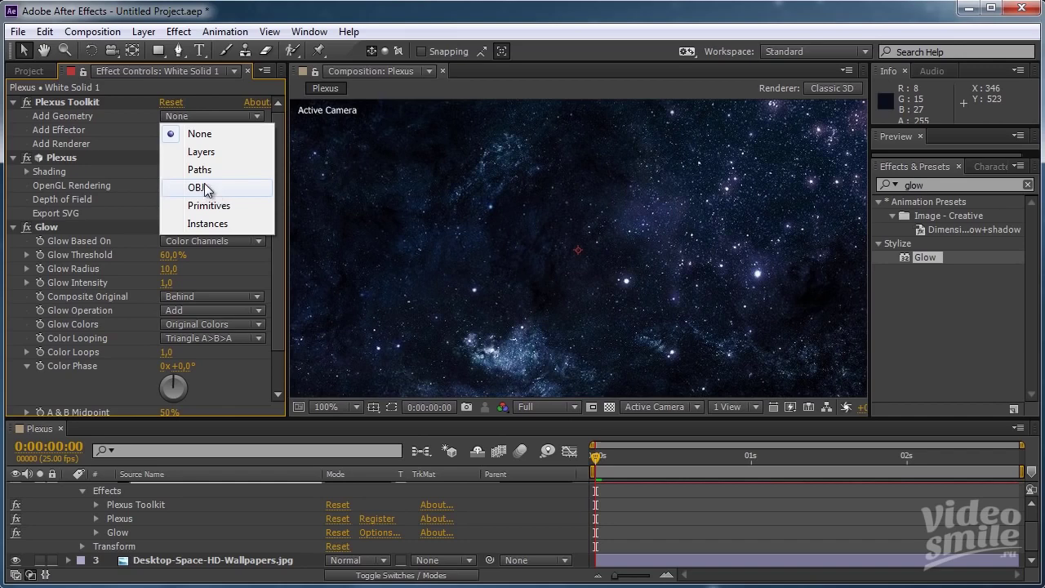
Add a Plexus OBJ Object and pick skull.obj from D:\Files to import.
click(196, 188)
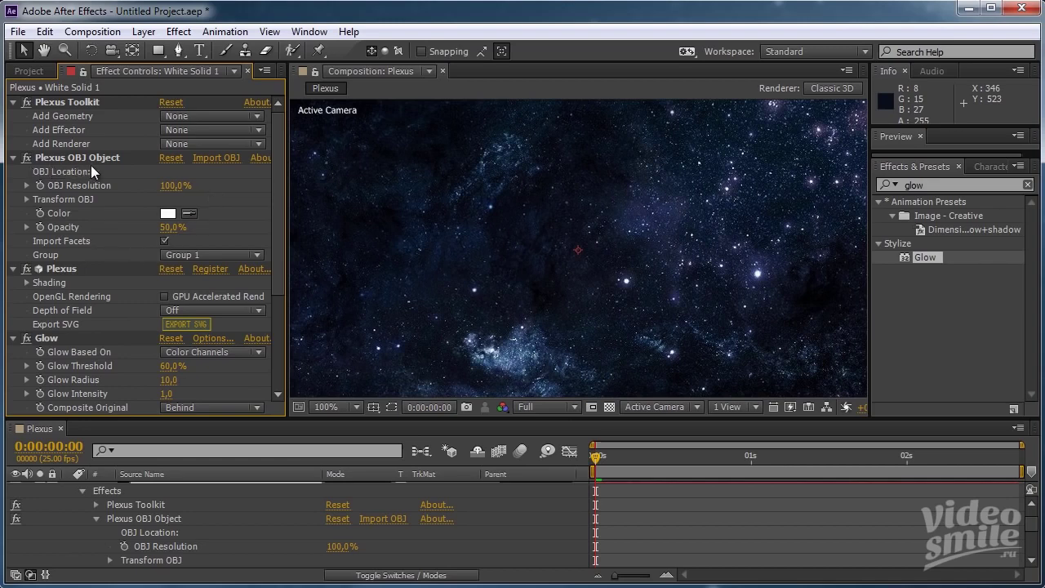
click(212, 158)
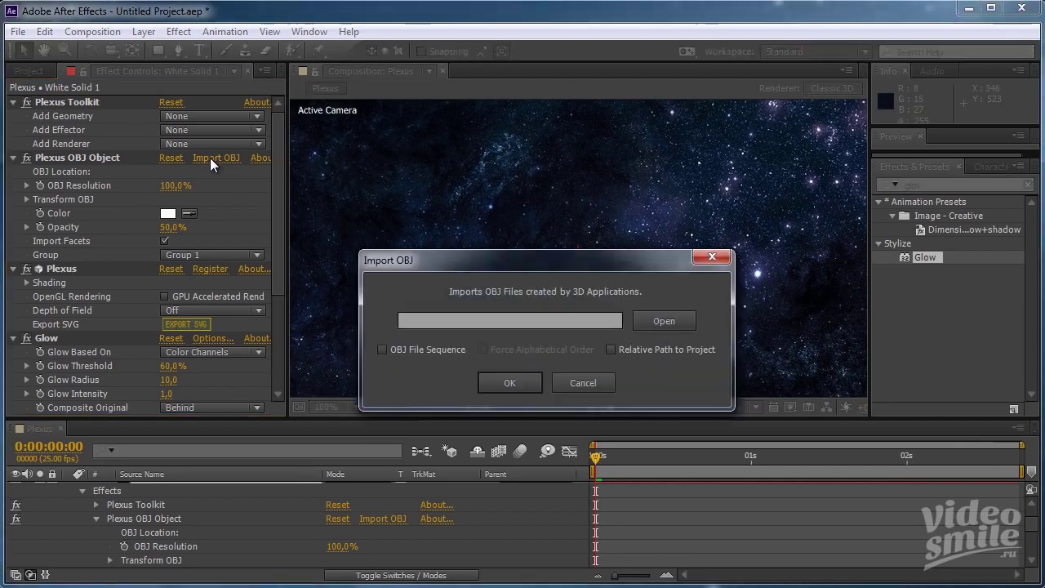
click(658, 319)
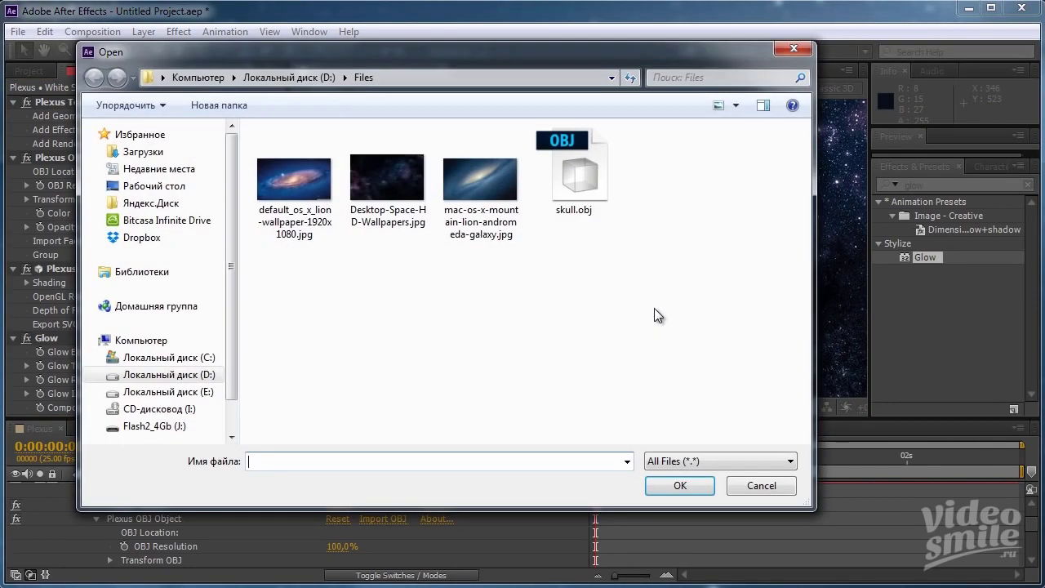
click(579, 185)
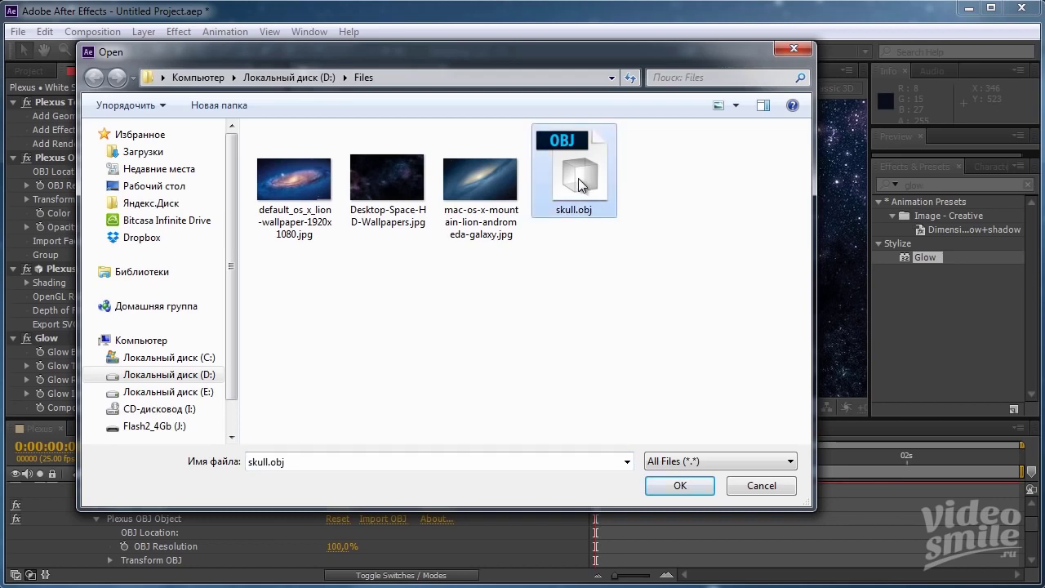
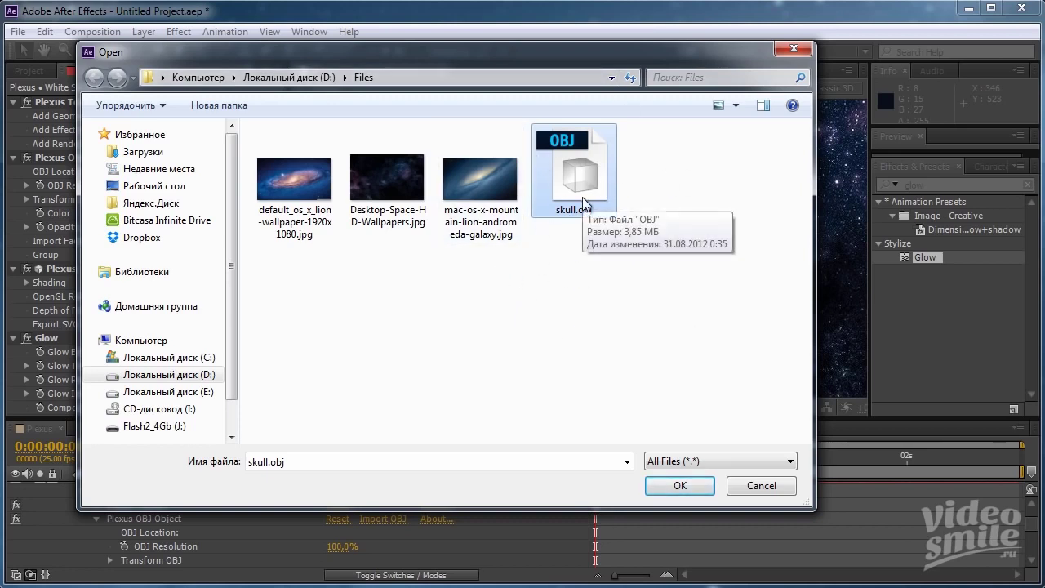
Choose skull.obj from D:\Files and confirm the Import OBJ dialog.
click(693, 484)
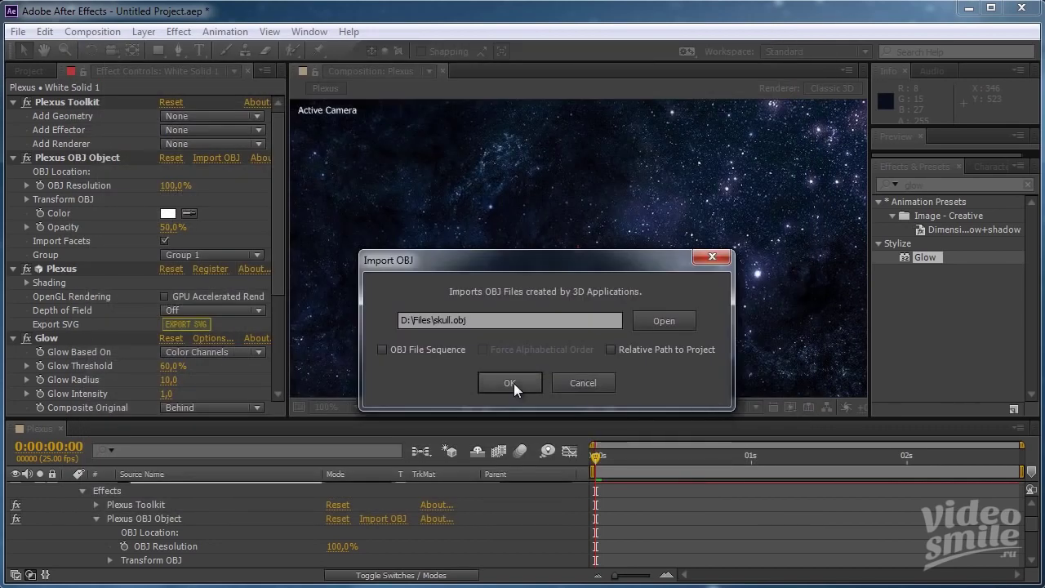
click(510, 383)
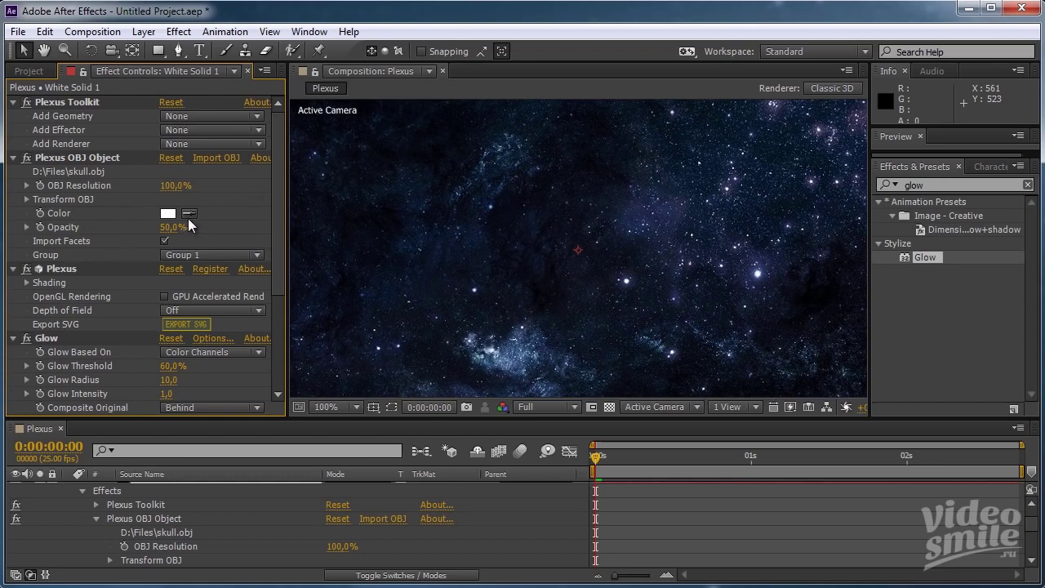
Add a Plexus Points renderer and expand the Transform OBJ settings.
click(188, 143)
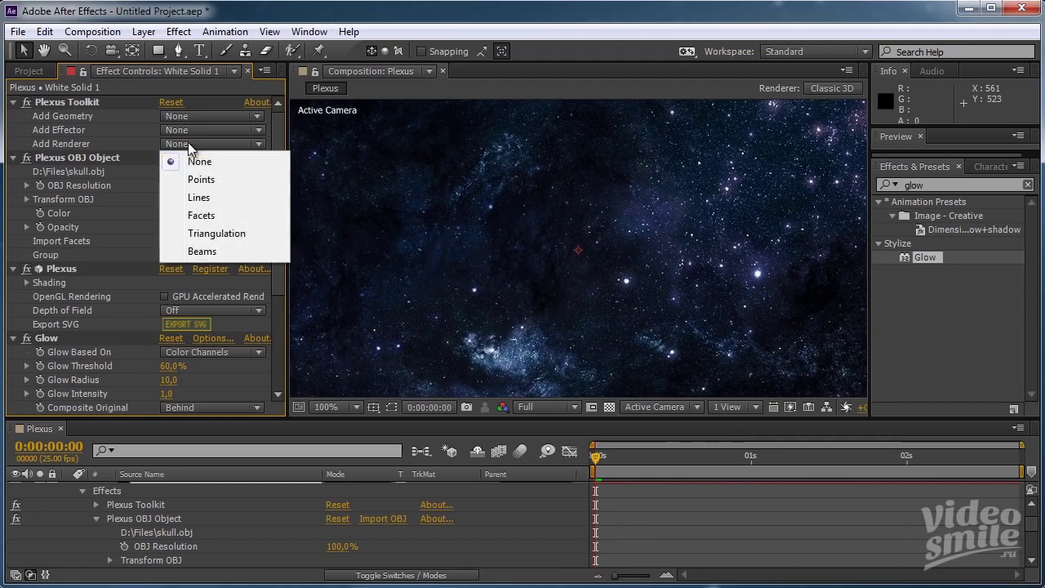
click(214, 180)
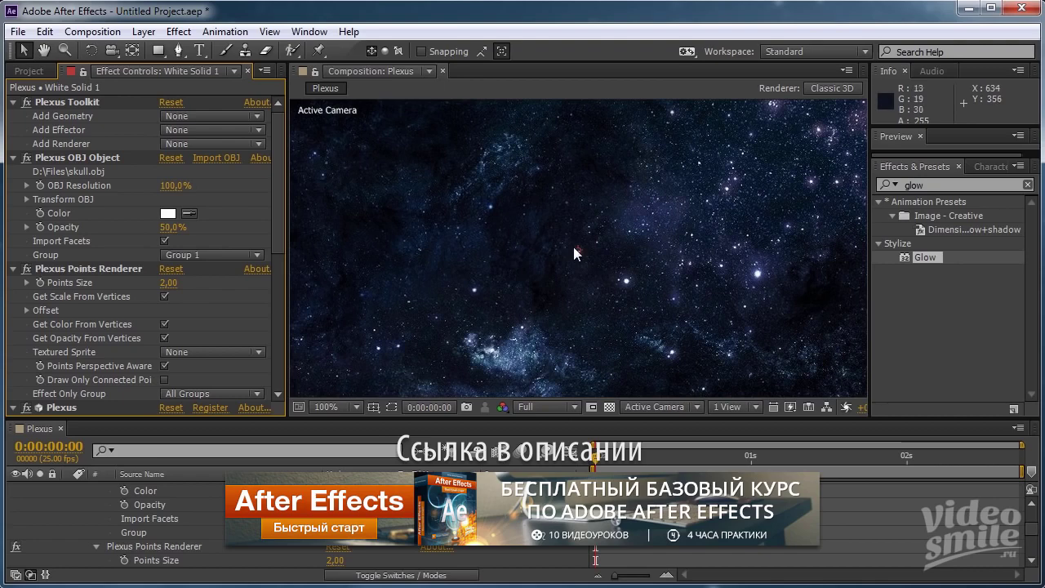
click(27, 200)
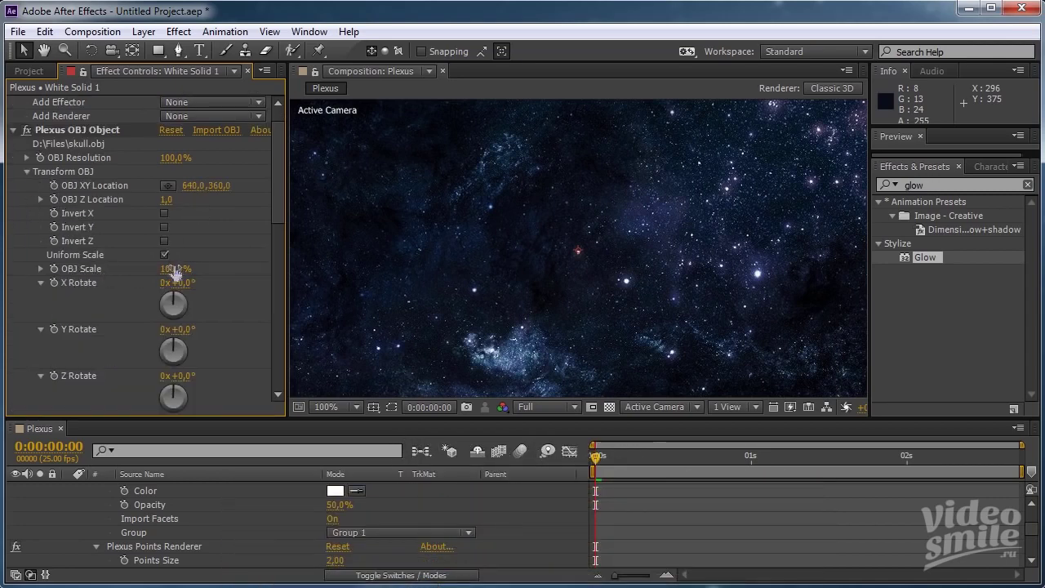
Scale the skull point cloud up to 15600% OBJ Scale.
drag(172, 267, 257, 267)
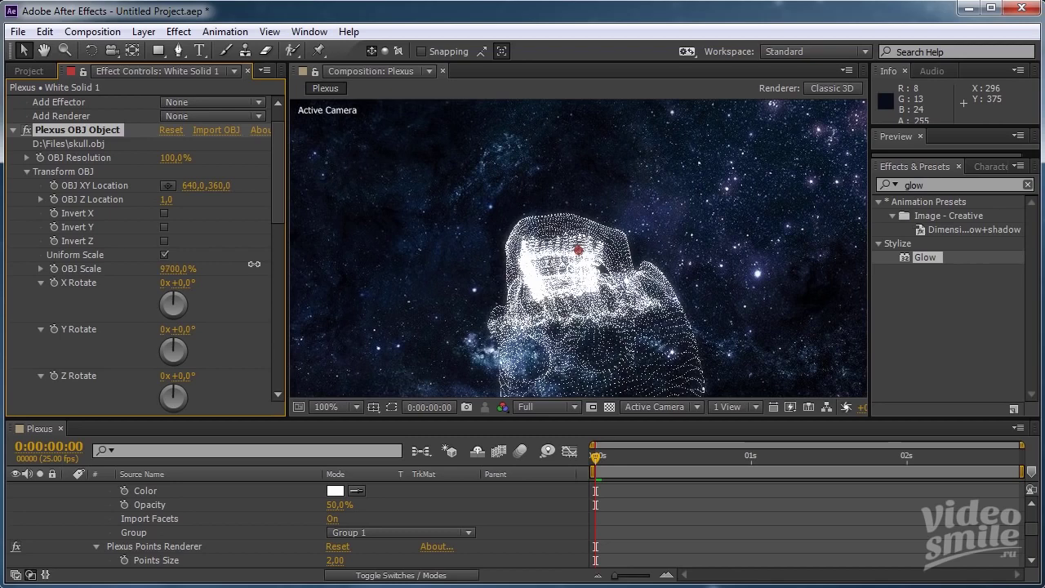
scroll(564, 267, down, 2)
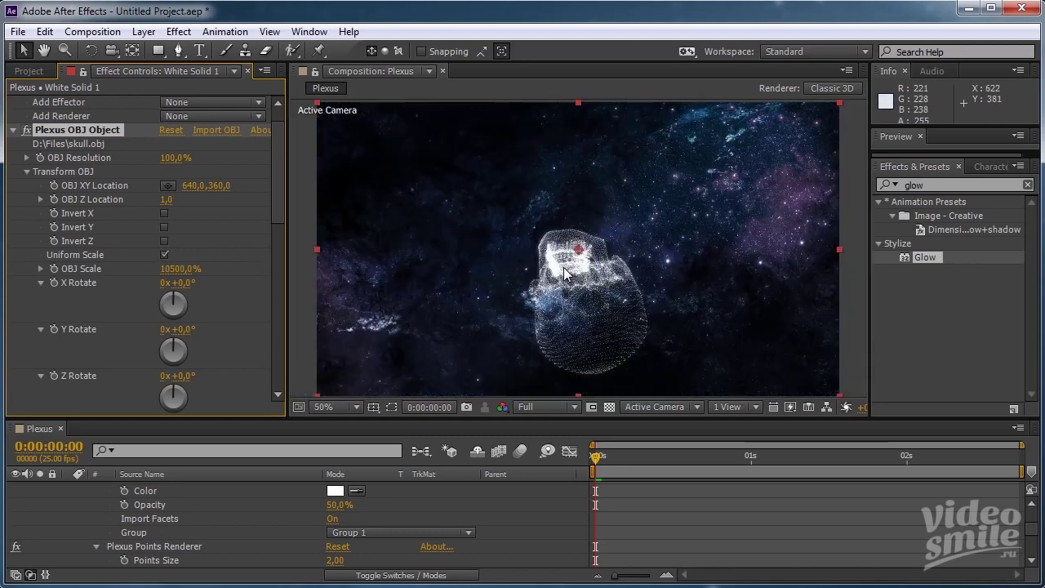
drag(181, 269, 232, 281)
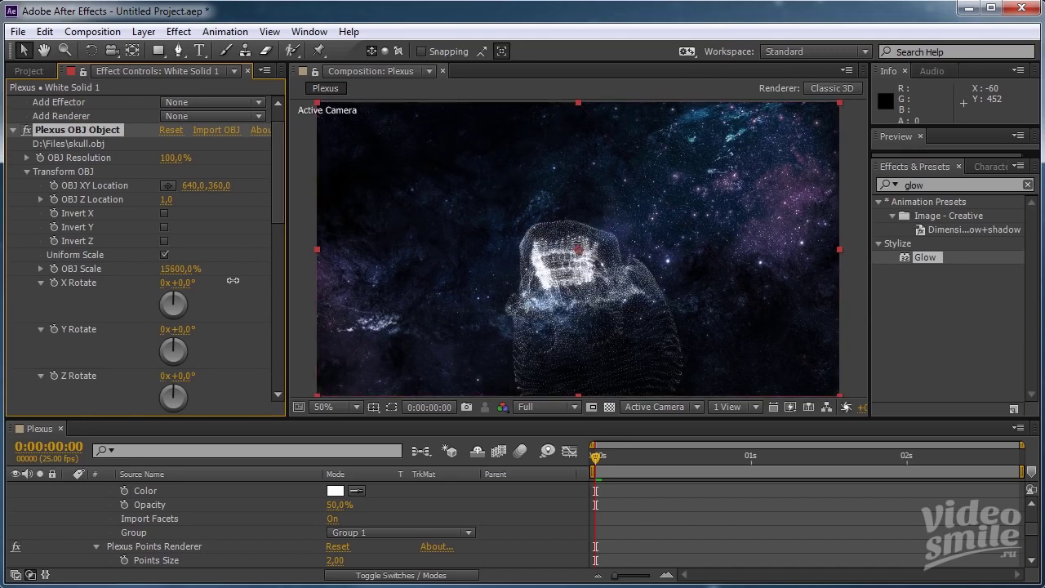
Rotate the skull 180° on Z and -9° on X, then orbit the camera to its profile.
click(183, 376)
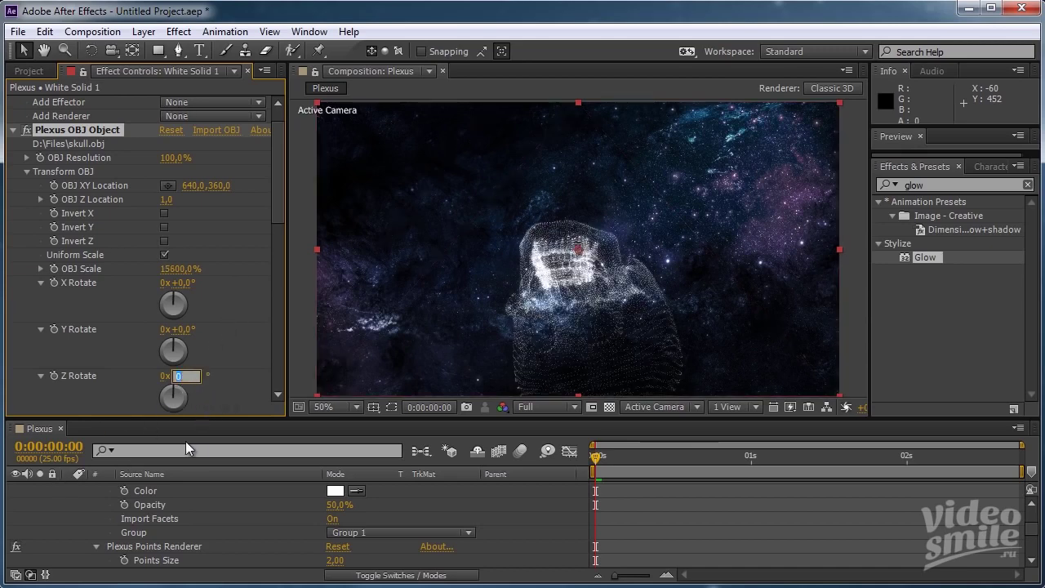
text(180)
key(Return)
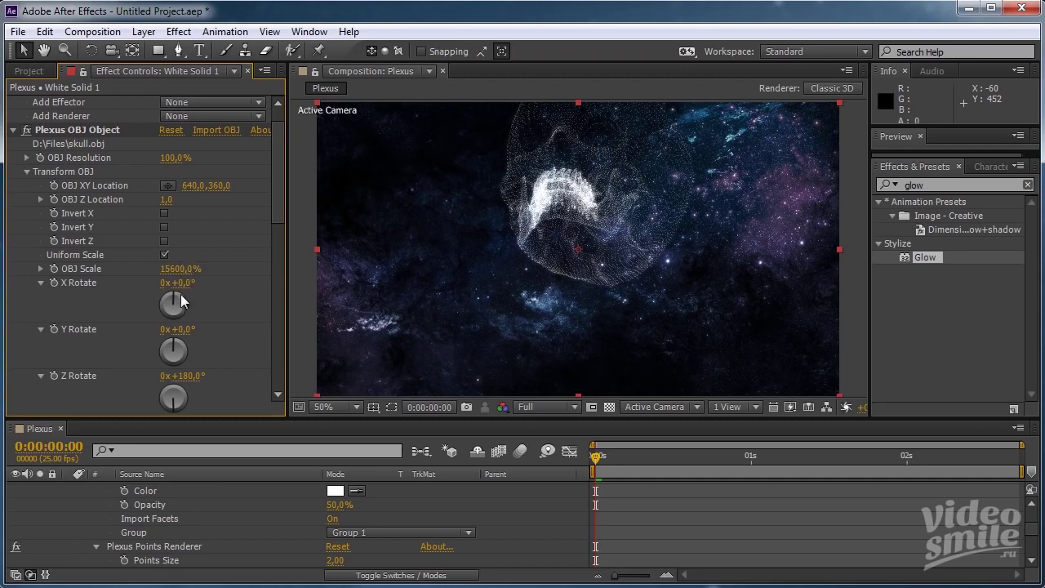
mouse_move(184, 286)
mouse_down()
mouse_move(194, 286)
mouse_move(176, 286)
mouse_up()
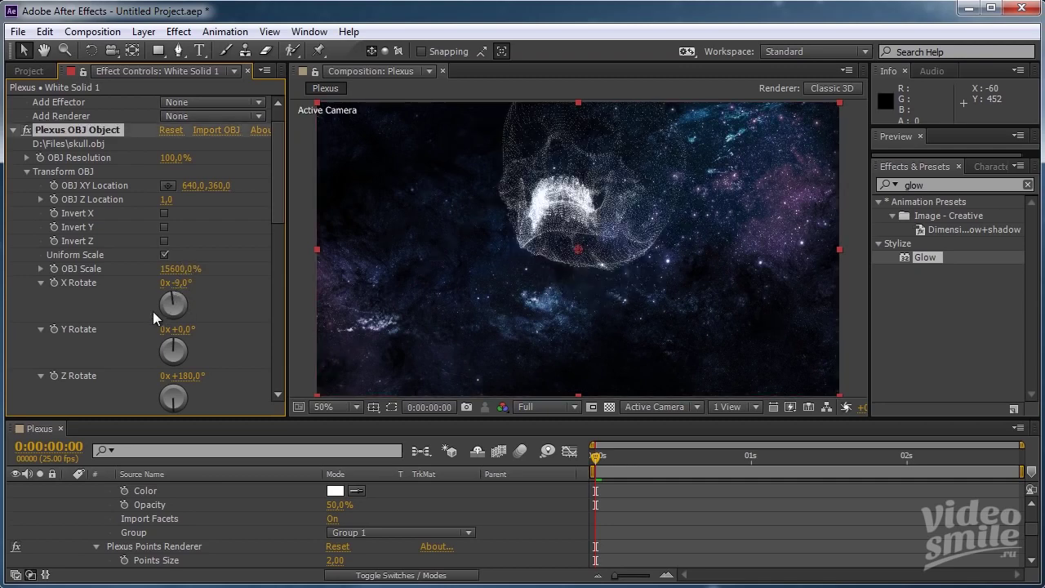
click(112, 50)
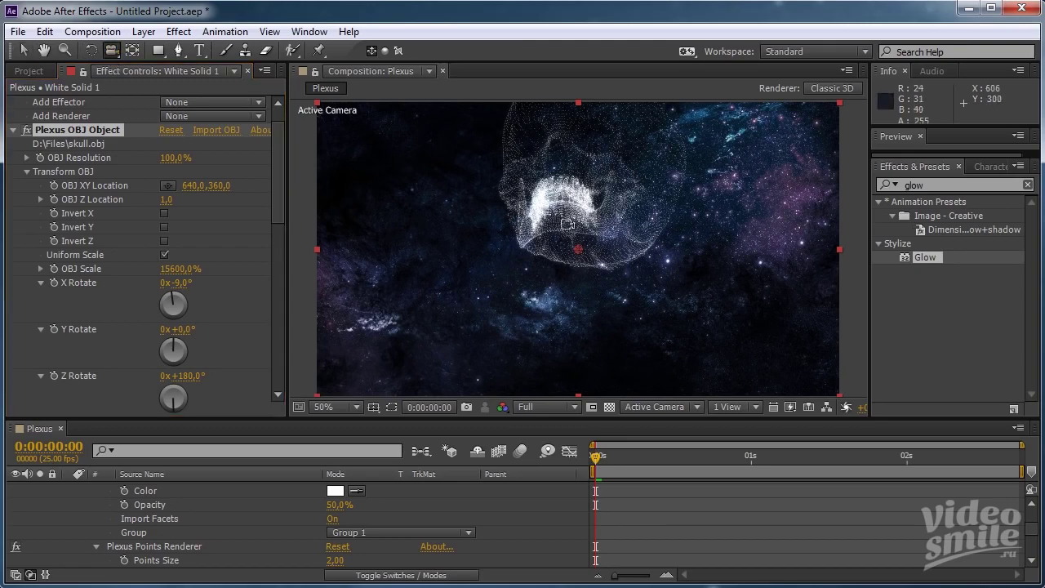
mouse_move(584, 205)
mouse_down()
mouse_move(571, 270)
mouse_move(620, 251)
mouse_up()
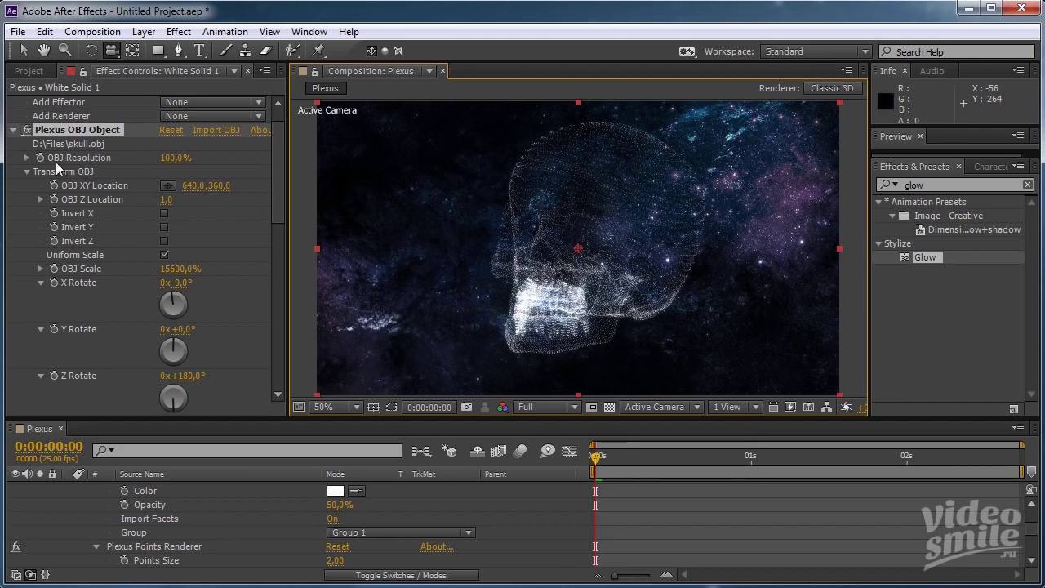
Lower the Plexus OBJ Object's OBJ Resolution to 8%.
click(170, 159)
text(8)
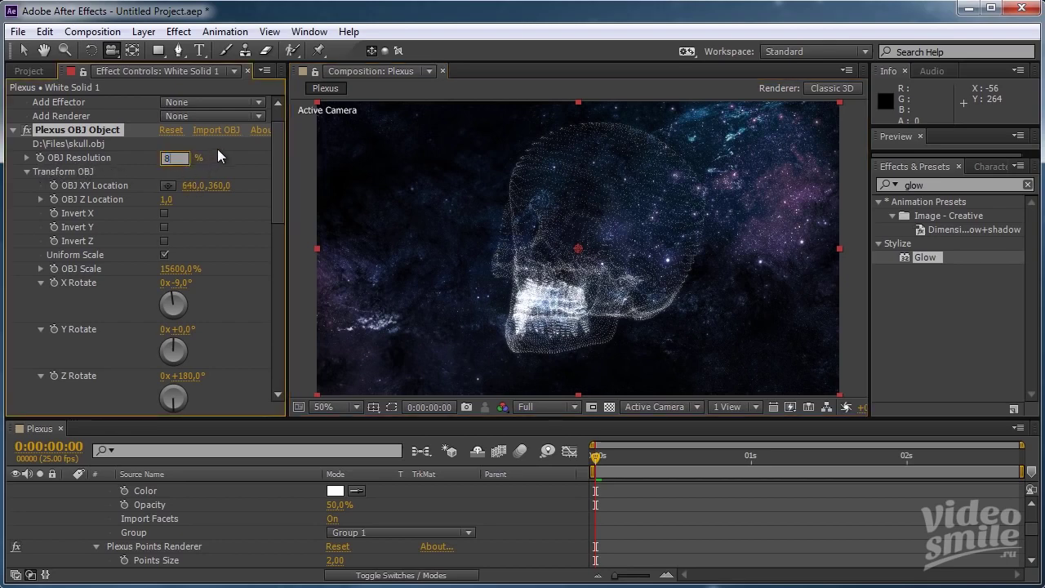
click(221, 157)
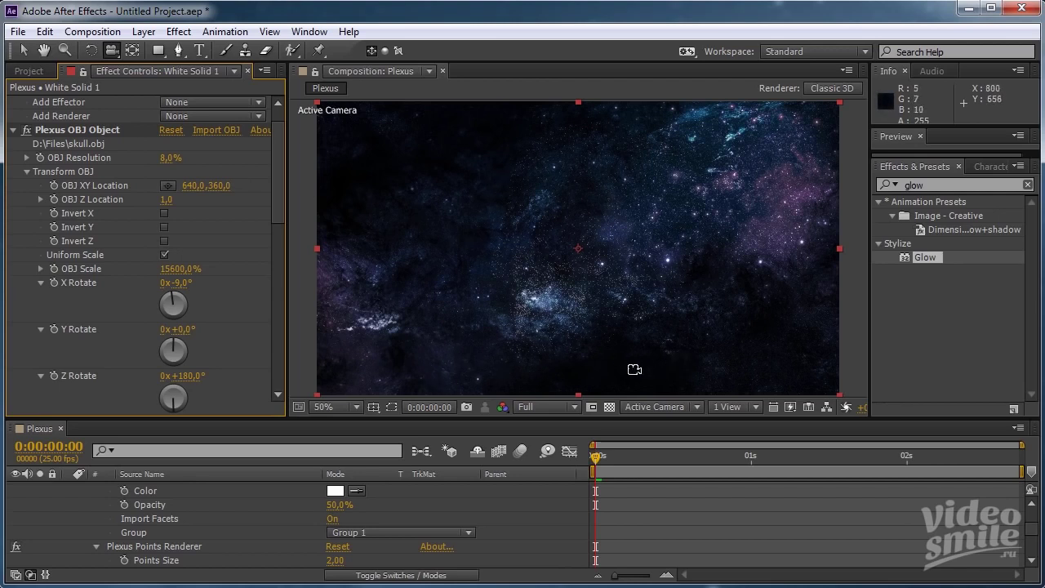
scroll(212, 242, up, 2)
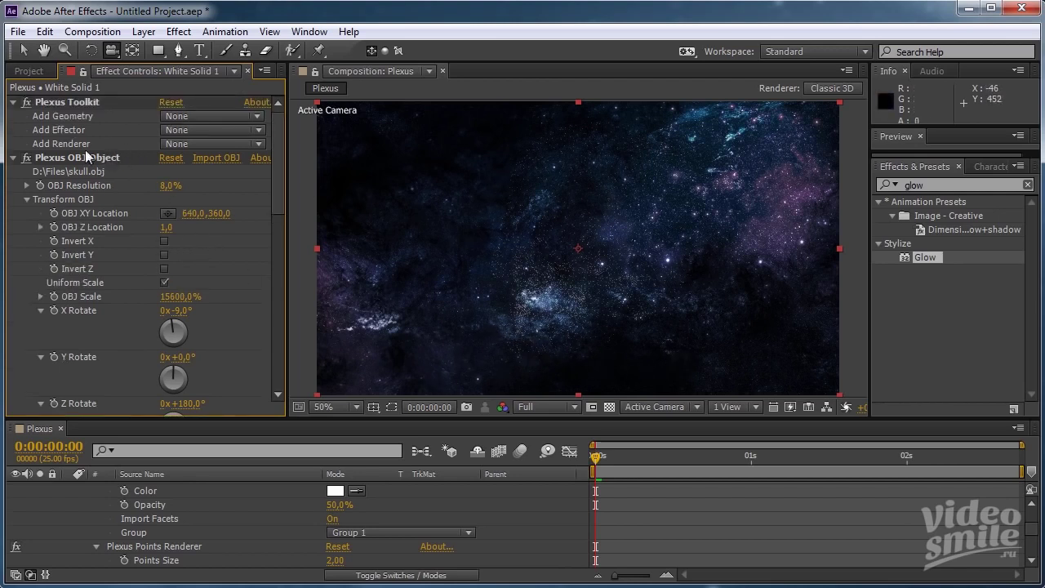
Add a Plexus Lines renderer to link the skull points and orbit the camera around it.
click(13, 157)
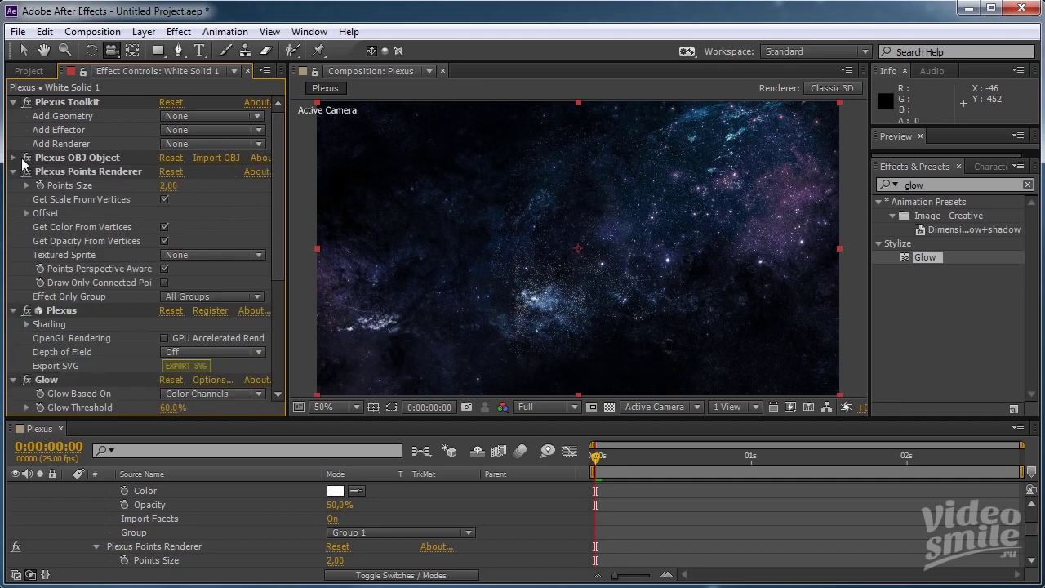
click(188, 144)
click(214, 201)
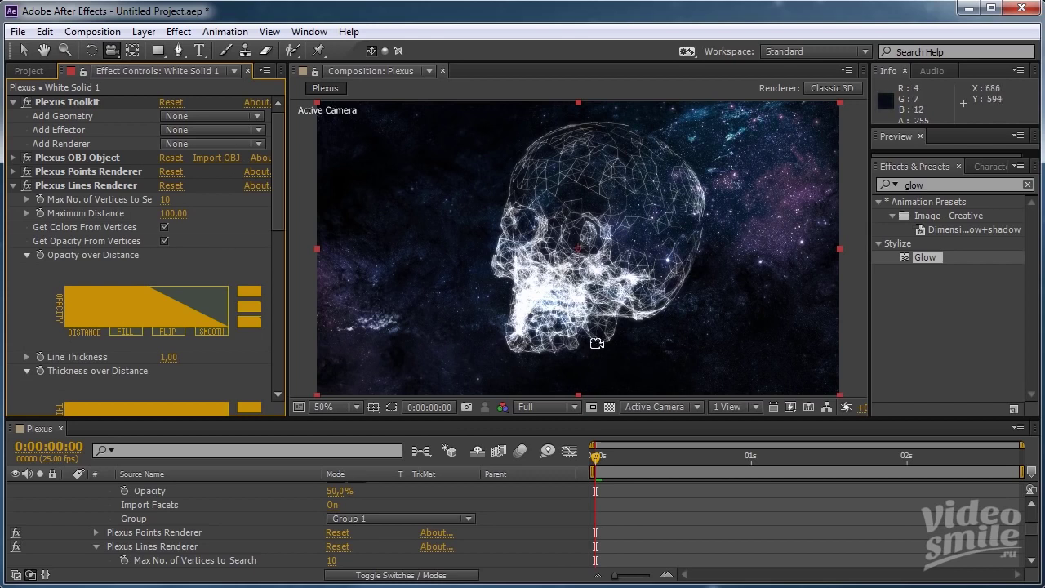
click(651, 248)
drag(650, 248, 658, 280)
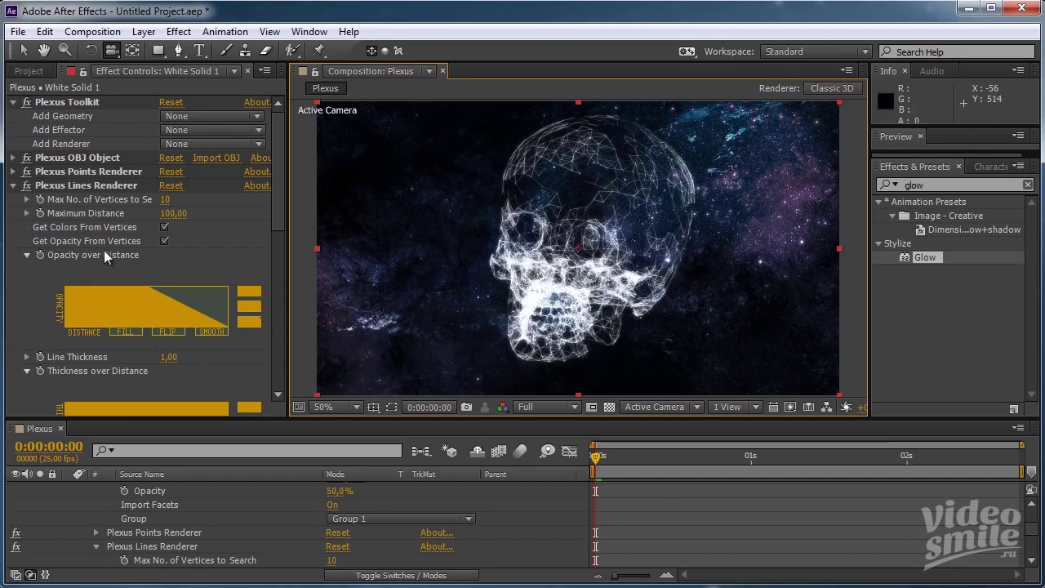
Expand the Plexus OBJ Object effect down to its Color and Opacity properties.
click(75, 158)
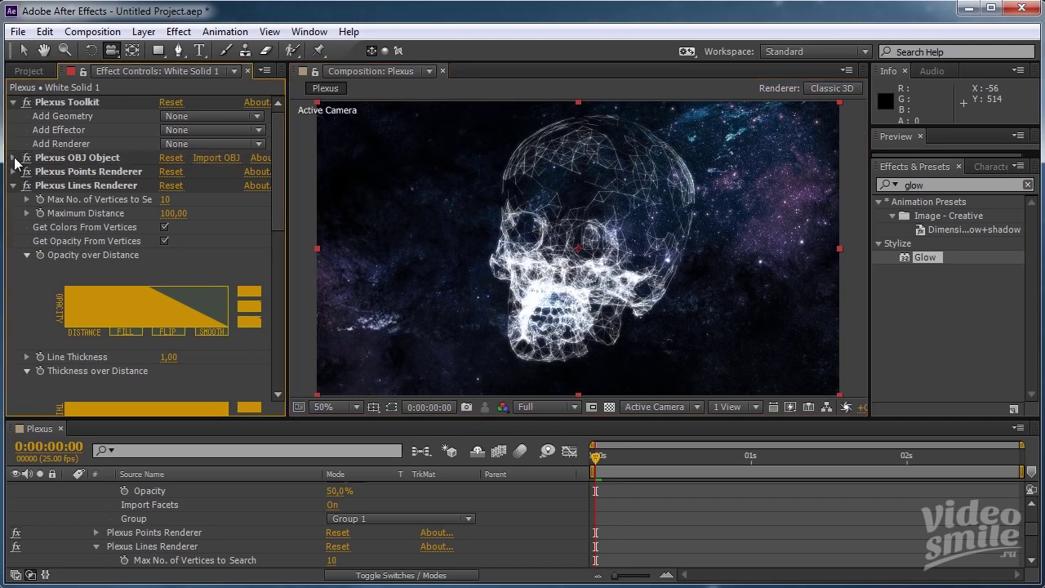
click(12, 158)
scroll(169, 191, down, 3)
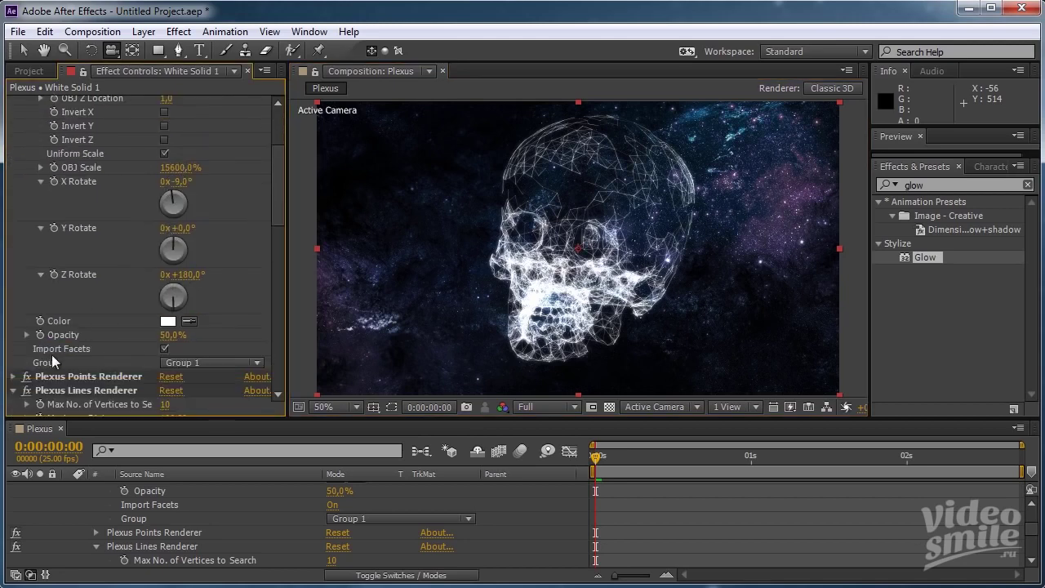
Sample the nebula's purple and lighten it to lavender AF95E0 as the skull colour.
click(189, 322)
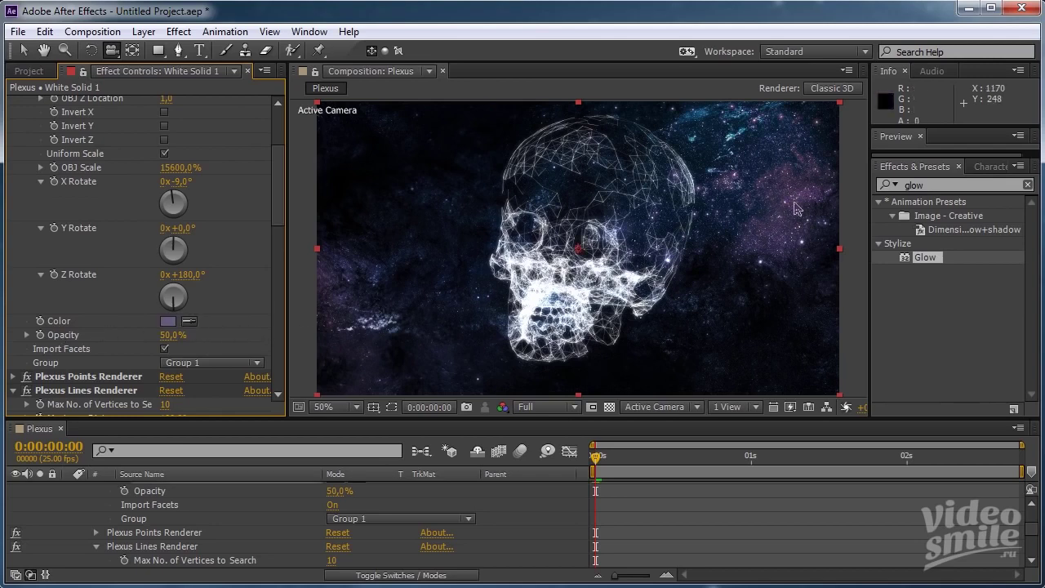
click(794, 203)
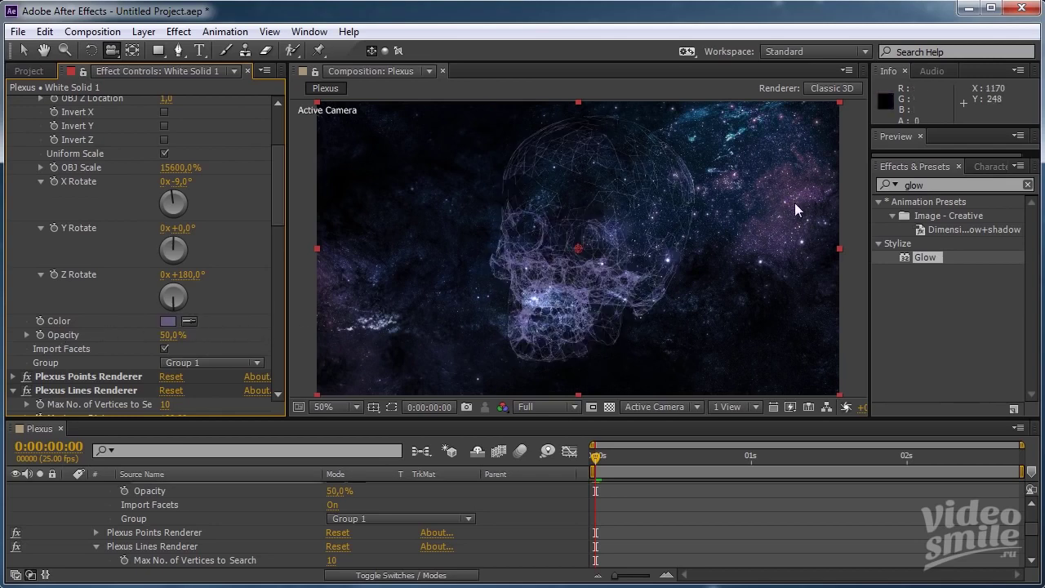
click(172, 322)
click(135, 230)
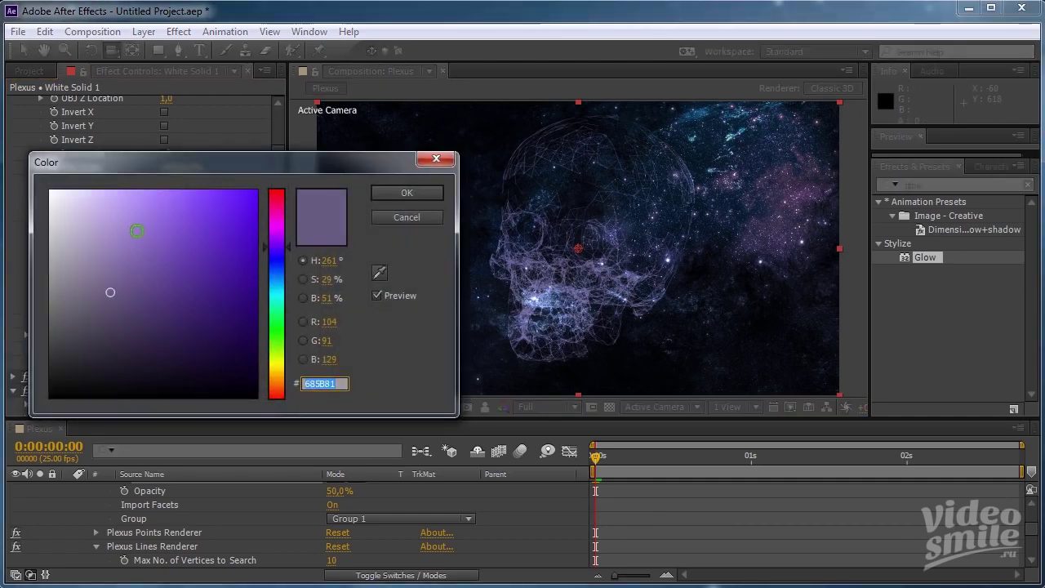
drag(135, 230, 139, 222)
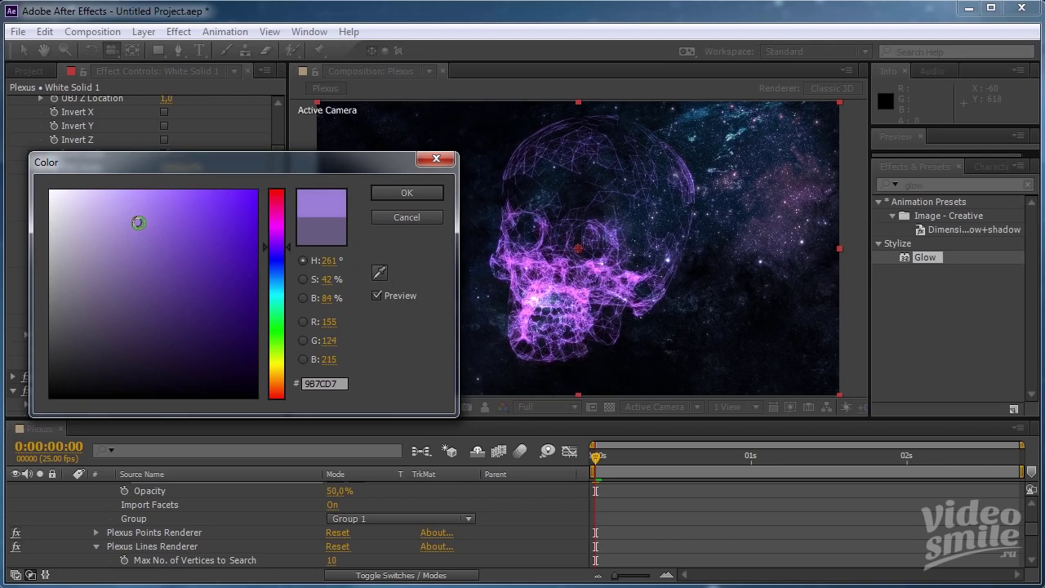
click(118, 215)
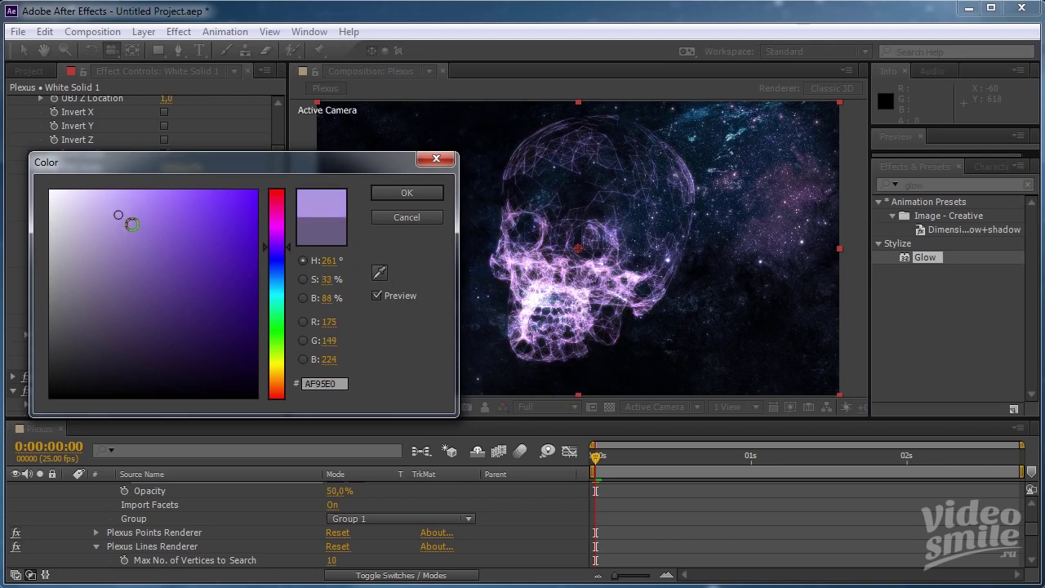
click(407, 192)
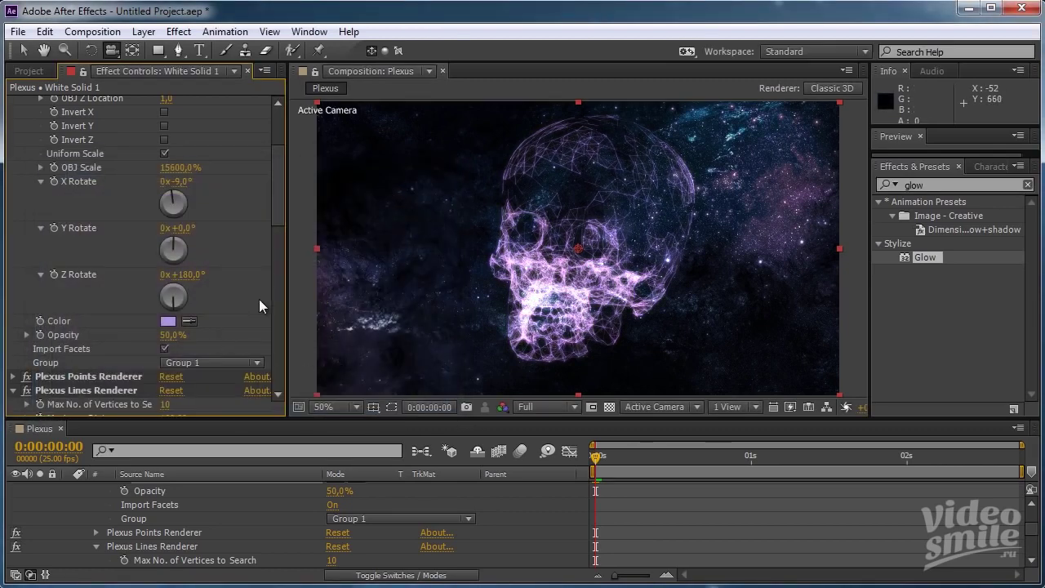
Set the Plexus OBJ Object opacity to 10% and check the result.
click(173, 335)
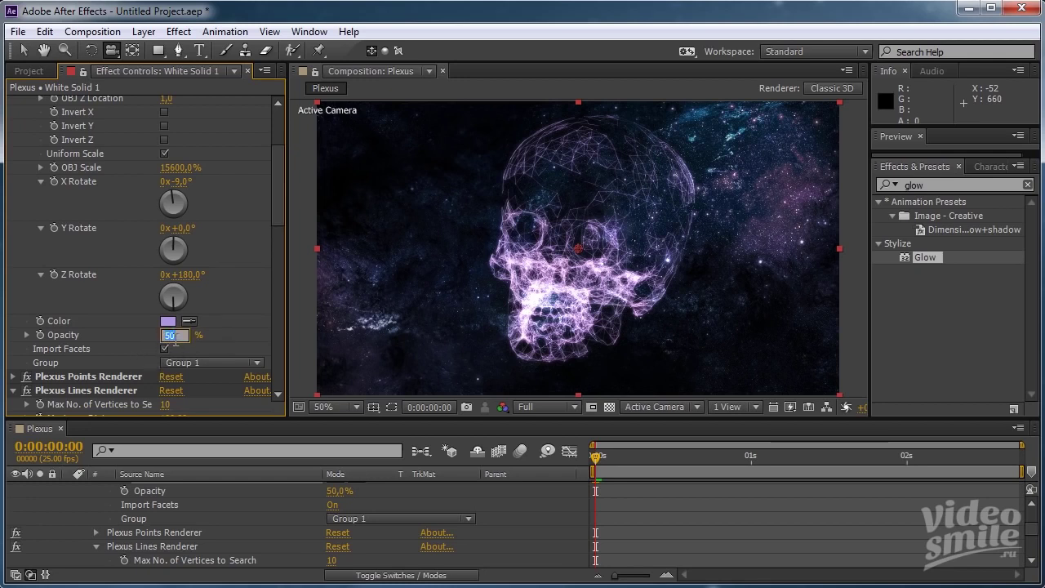
text(10)
key(Return)
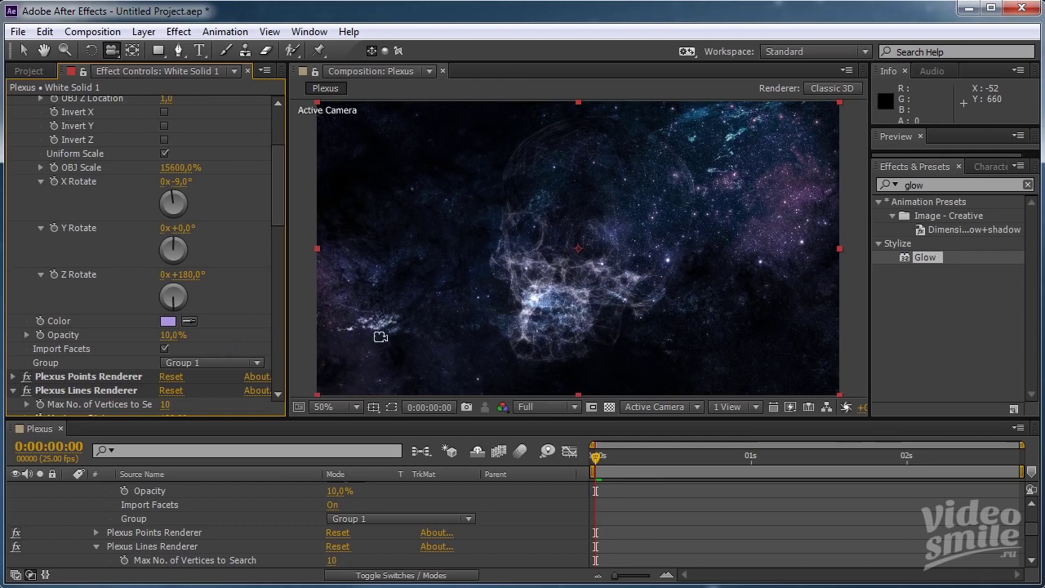
scroll(648, 307, up, 2)
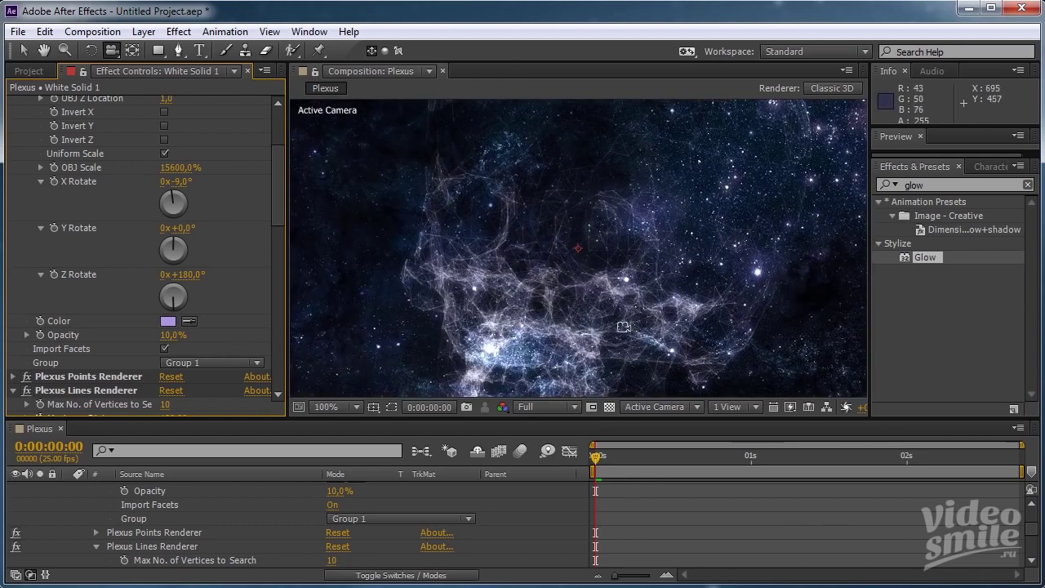
scroll(627, 327, down, 2)
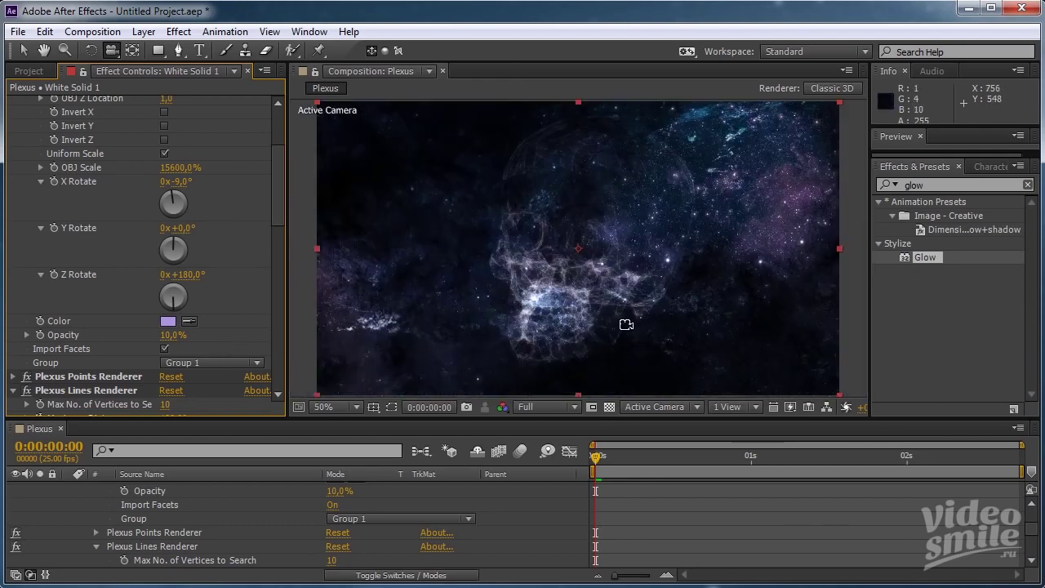
scroll(626, 325, up, 2)
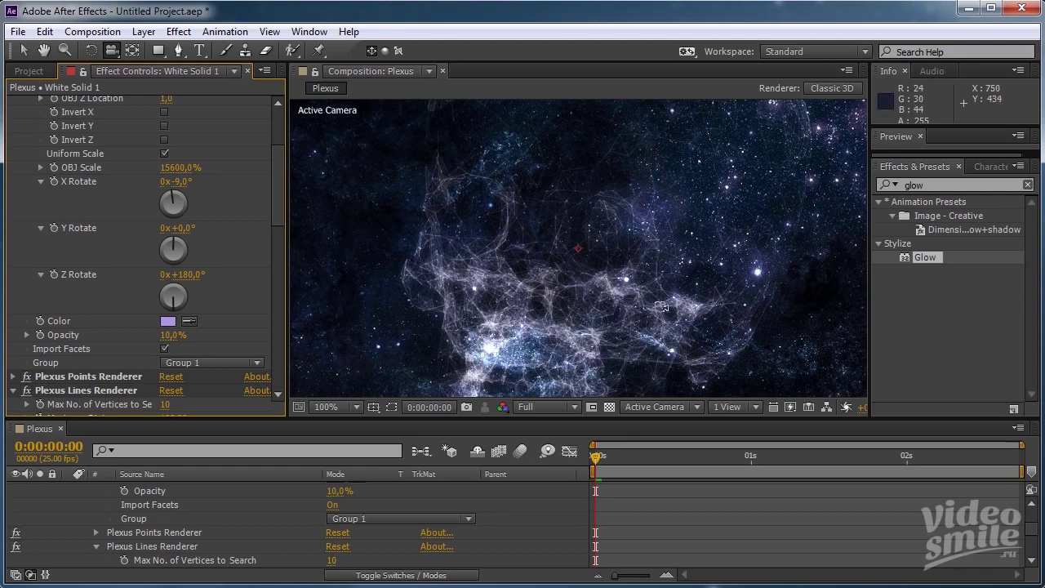
scroll(660, 321, down, 2)
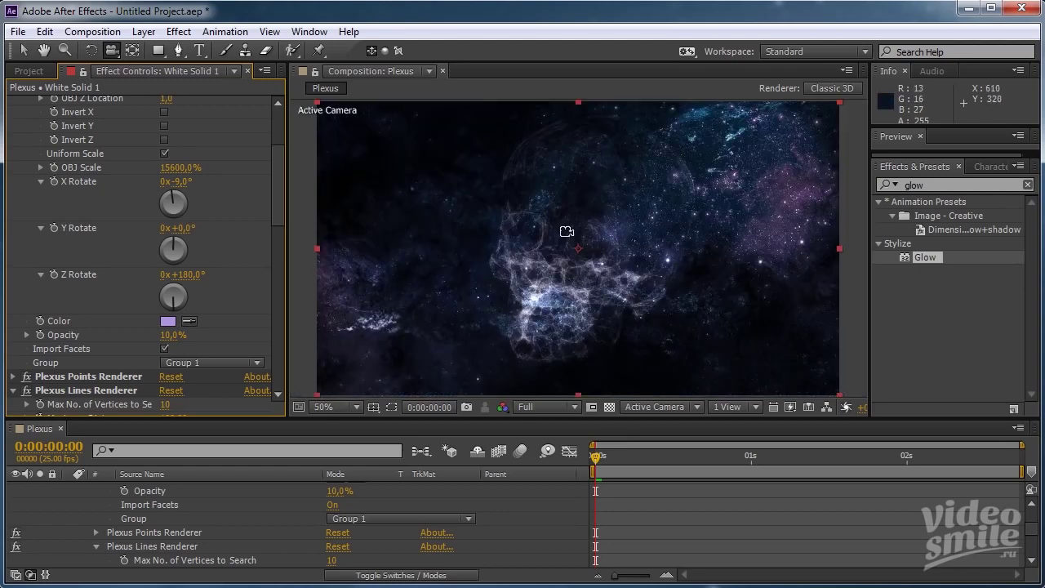
Raise the Plexus OBJ Object opacity to 15%.
click(168, 337)
text(5)
key(Return)
scroll(690, 303, up, 2)
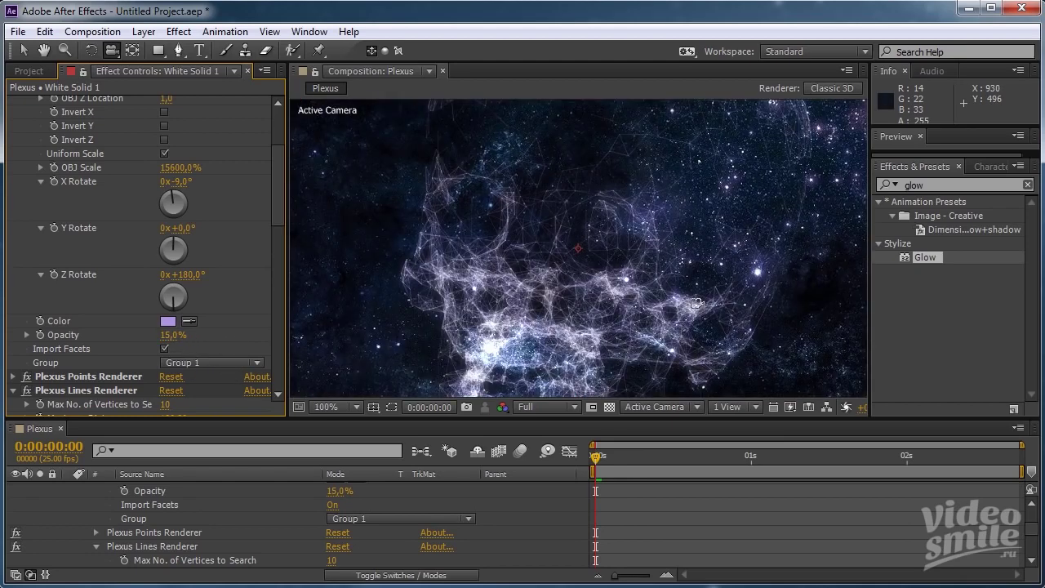
scroll(698, 303, up, 2)
scroll(698, 303, down, 3)
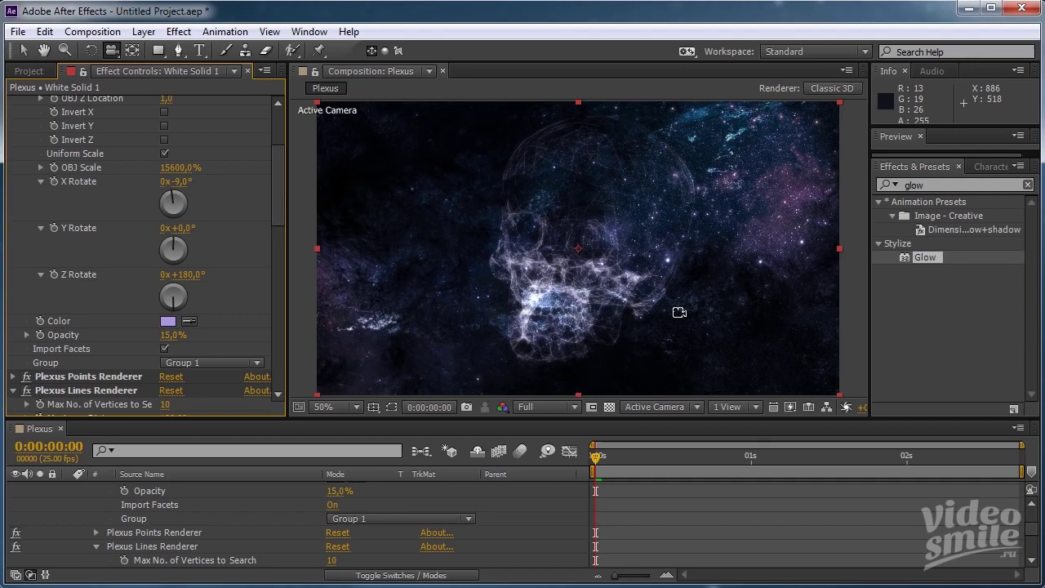
scroll(155, 245, up, 2)
scroll(217, 249, up, 1)
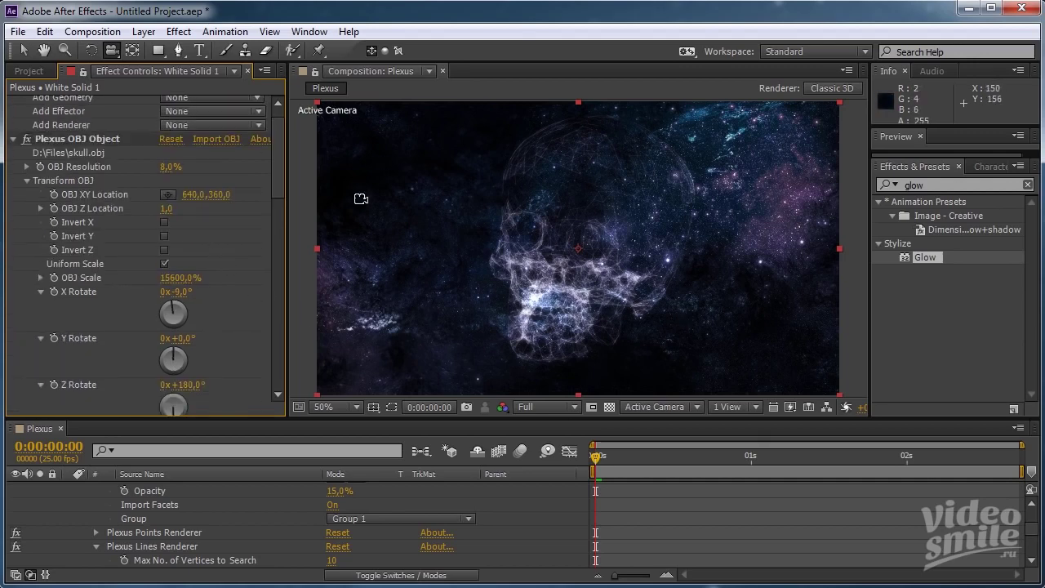